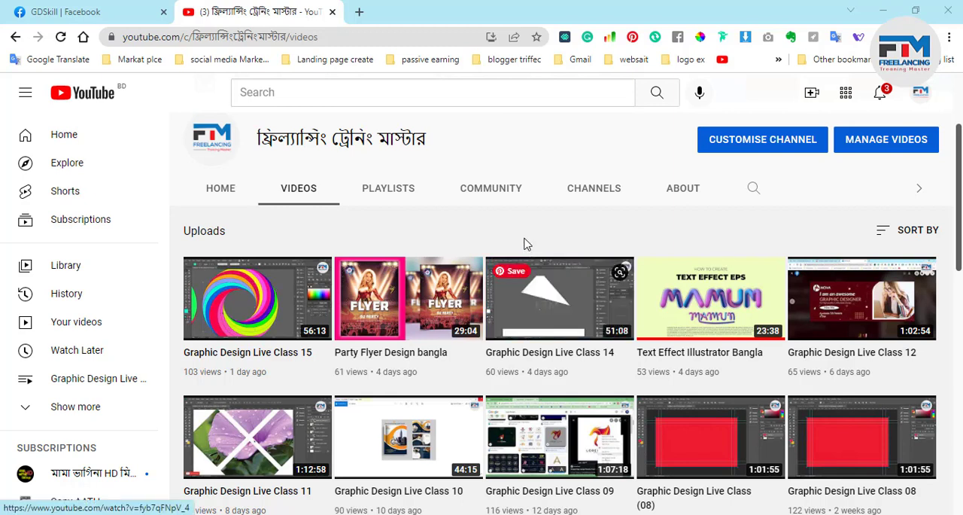
Minimize the browser and Downloads windows to switch to the untitled Illustrator document
{"action": "left_click", "coordinate": [884, 10]}
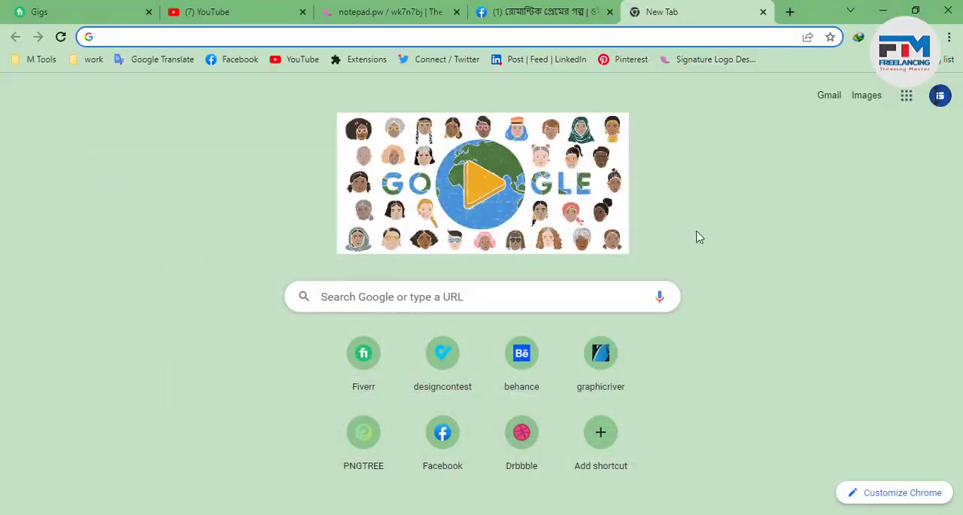
{"action": "left_click", "coordinate": [886, 9]}
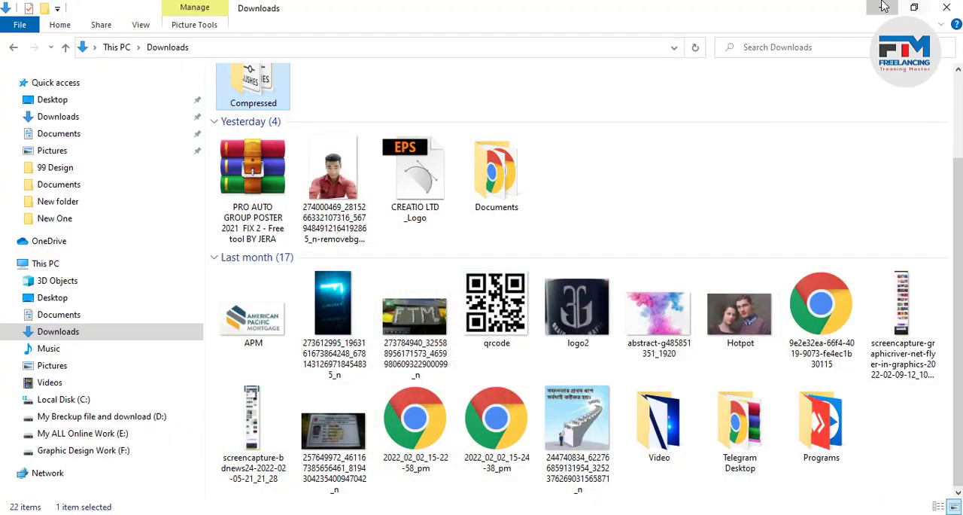
{"action": "left_click", "coordinate": [879, 7]}
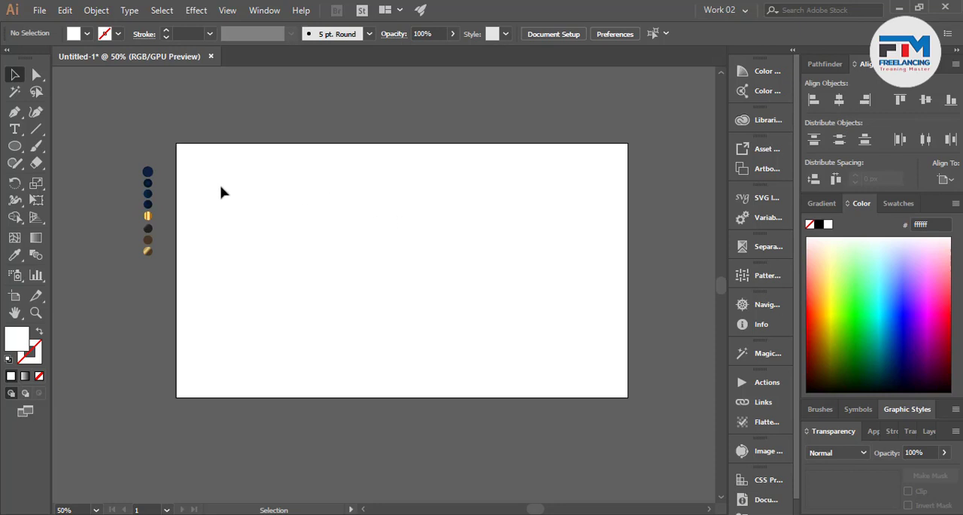
Draw a background rectangle of about 1286 by 732 px covering the whole artboard
{"action": "left_click_drag", "start_coordinate": [161, 140], "coordinate": [640, 416]}
{"action": "left_click_drag", "start_coordinate": [15, 146], "coordinate": [67, 146]}
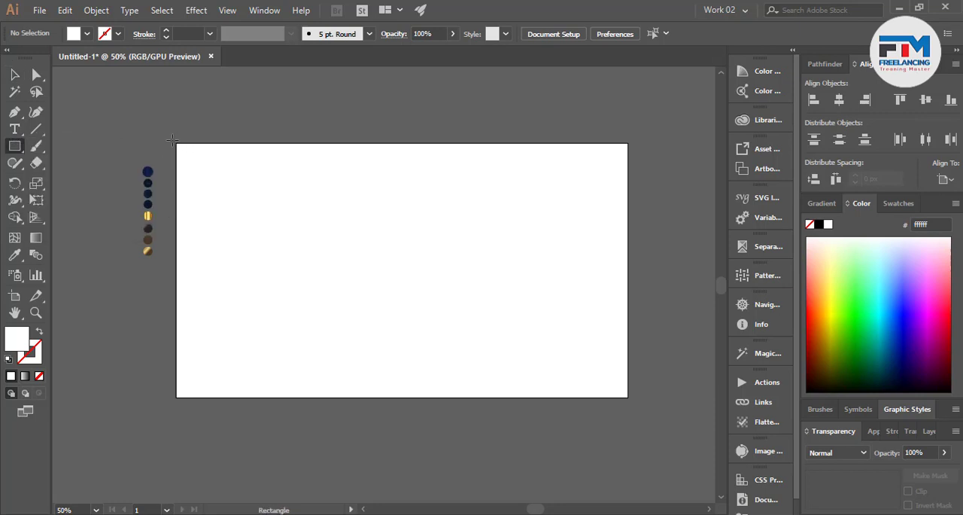
{"action": "left_click_drag", "start_coordinate": [174, 139], "coordinate": [631, 399]}
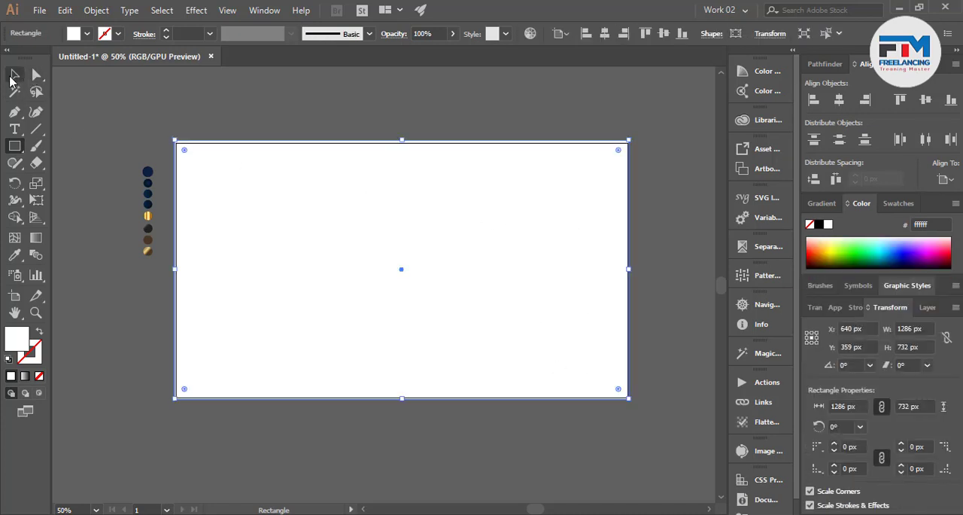
Fill the background rectangle with the dark navy radial gradient sampled from the color circles, and deselect it
{"action": "left_click", "coordinate": [15, 254]}
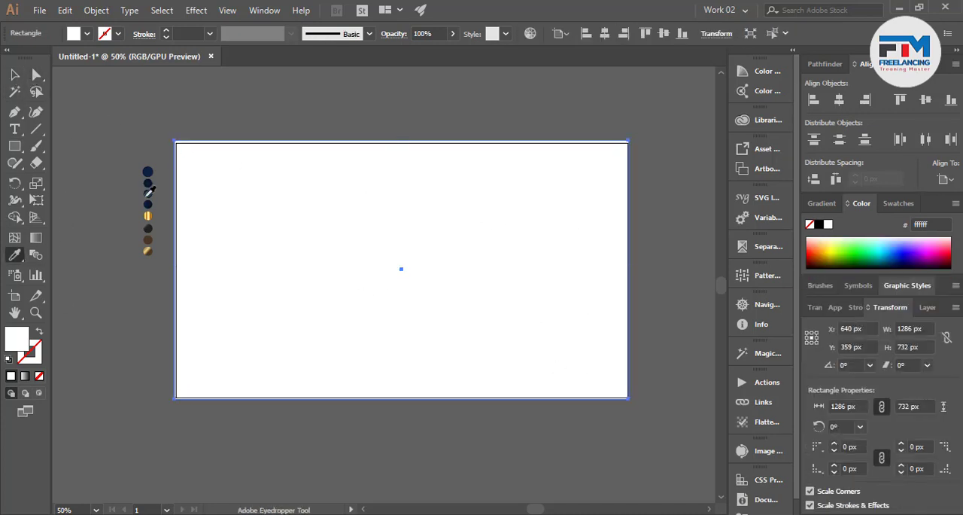
{"action": "scroll", "coordinate": [149, 191], "scroll_direction": "up", "scroll_amount": 6}
{"action": "left_click", "coordinate": [138, 267]}
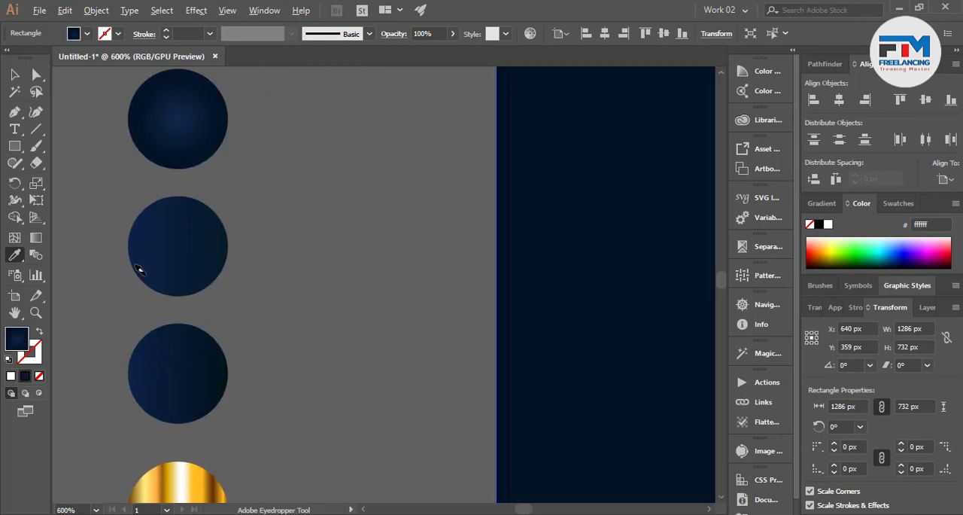
{"action": "scroll", "coordinate": [197, 274], "scroll_direction": "down", "scroll_amount": 7}
{"action": "left_click", "coordinate": [14, 75]}
{"action": "left_click", "coordinate": [190, 159]}
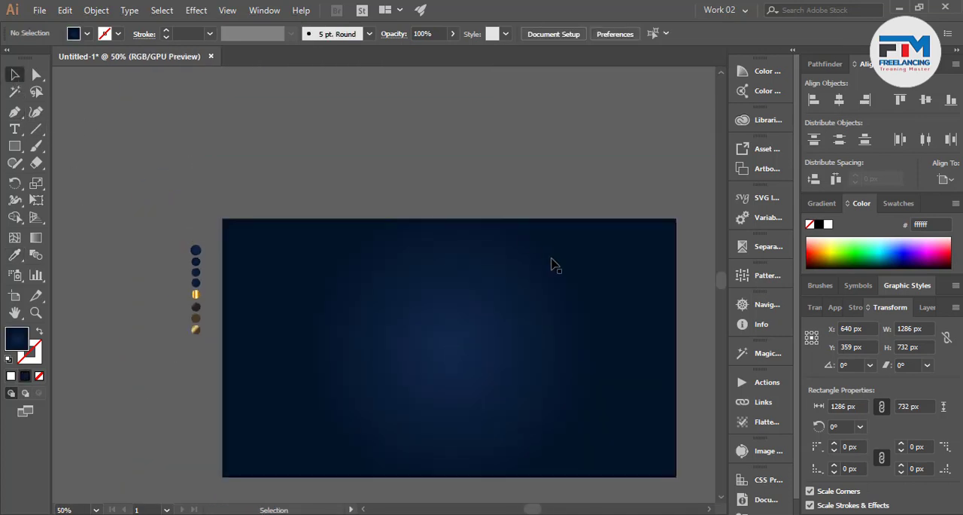
Move the column of sample color circles farther away from the artboard
{"action": "scroll", "coordinate": [553, 271], "scroll_direction": "down", "scroll_amount": 1}
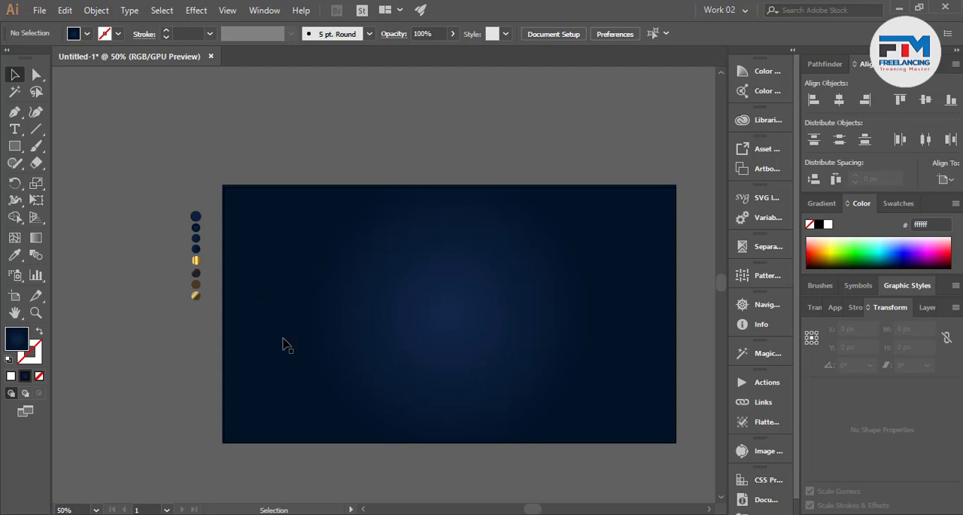
{"action": "left_click_drag", "start_coordinate": [147, 169], "coordinate": [122, 280]}
{"action": "left_click", "coordinate": [215, 359]}
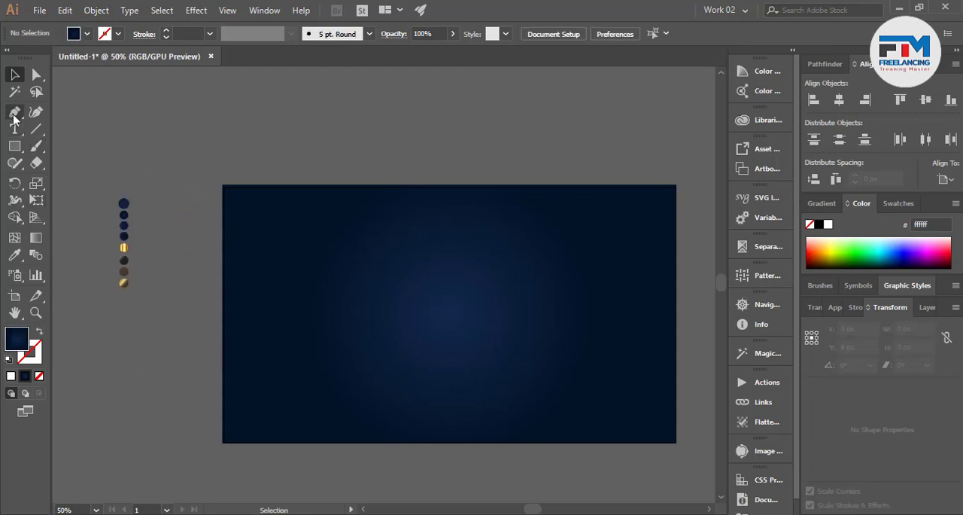
Draw a vertical rectangle of about 338 by 670 px overlapping the artboard's left edge
{"action": "left_click", "coordinate": [14, 146]}
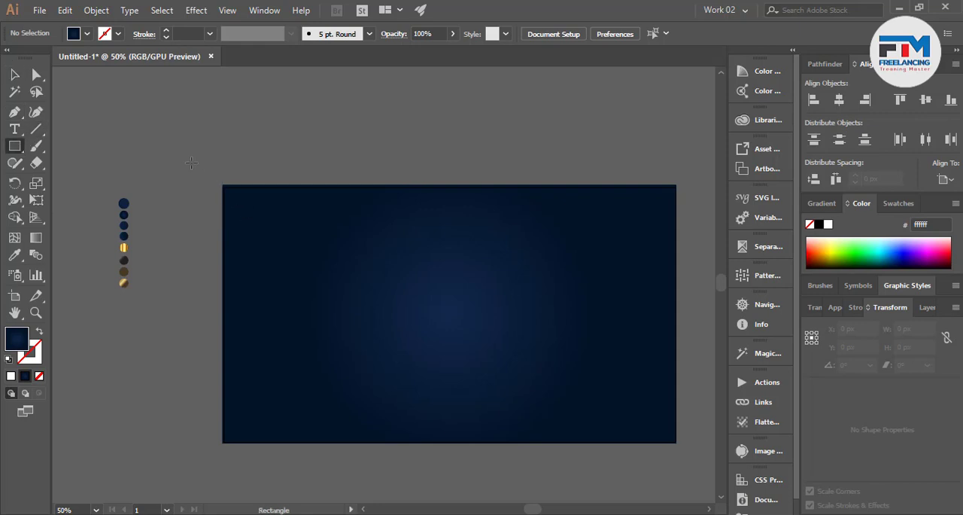
{"action": "mouse_move", "coordinate": [189, 162]}
{"action": "left_mouse_down"}
{"action": "mouse_move", "coordinate": [301, 344]}
{"action": "mouse_move", "coordinate": [309, 398]}
{"action": "left_mouse_up"}
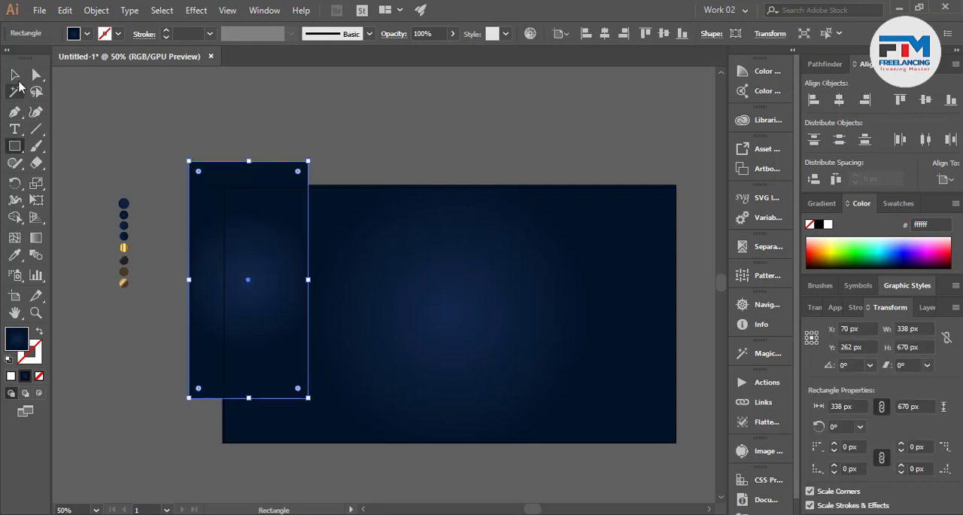
{"action": "left_click", "coordinate": [15, 75]}
Rotate the new rectangle to about 309°, lengthen it to about 855 px and place it across the artboard's upper-left corner
{"action": "left_click_drag", "start_coordinate": [310, 156], "coordinate": [378, 241]}
{"action": "left_click_drag", "start_coordinate": [299, 265], "coordinate": [317, 209]}
{"action": "left_click_drag", "start_coordinate": [359, 149], "coordinate": [404, 115]}
{"action": "left_click_drag", "start_coordinate": [184, 295], "coordinate": [171, 306]}
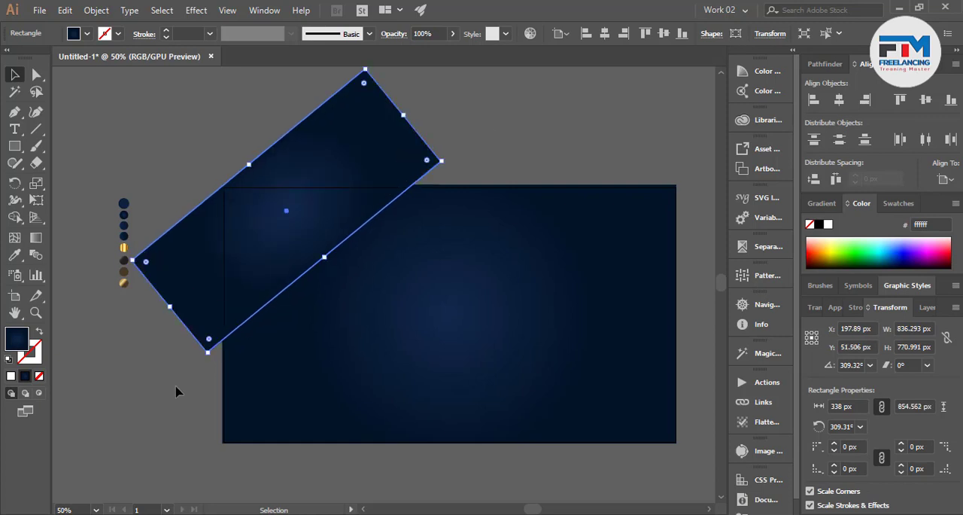
{"action": "left_click", "coordinate": [178, 388]}
{"action": "scroll", "coordinate": [230, 374], "scroll_direction": "up", "scroll_amount": 1}
{"action": "scroll", "coordinate": [229, 374], "scroll_direction": "up", "scroll_amount": 1}
{"action": "scroll", "coordinate": [226, 361], "scroll_direction": "down", "scroll_amount": 1}
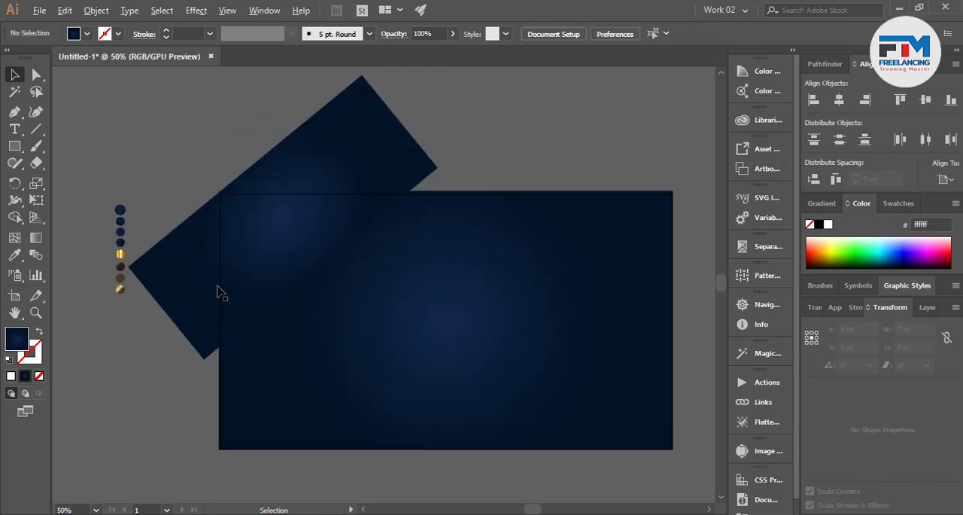
Duplicate the slanted rectangle, rotate the copy to about 219° and place it across the artboard's lower-left corner
{"action": "left_click", "coordinate": [358, 328]}
{"action": "left_click_drag", "start_coordinate": [473, 264], "coordinate": [374, 480]}
{"action": "left_click_drag", "start_coordinate": [340, 328], "coordinate": [279, 404]}
Group the two slanted rectangles and center the group vertically on the artboard
{"action": "left_click", "coordinate": [277, 263], "text": "shift"}
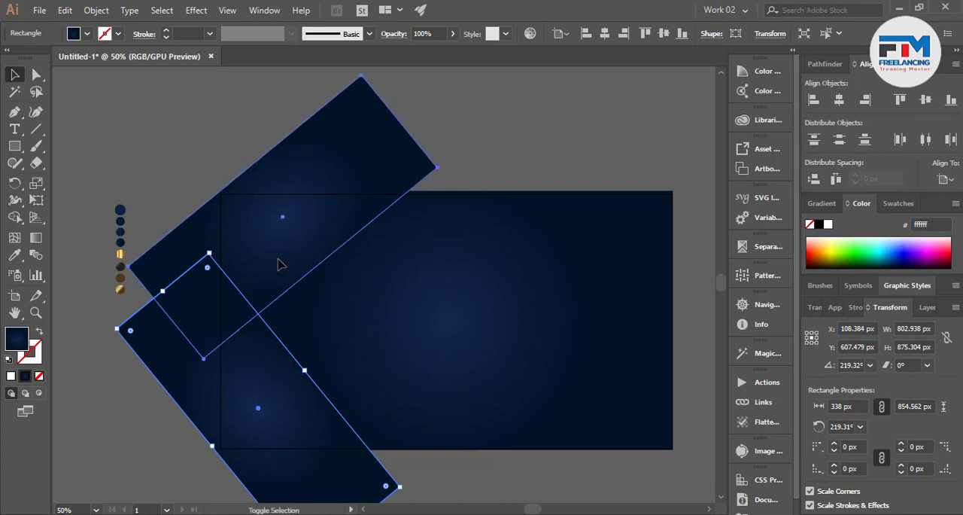
{"action": "key", "text": "a"}
{"action": "key", "text": "v"}
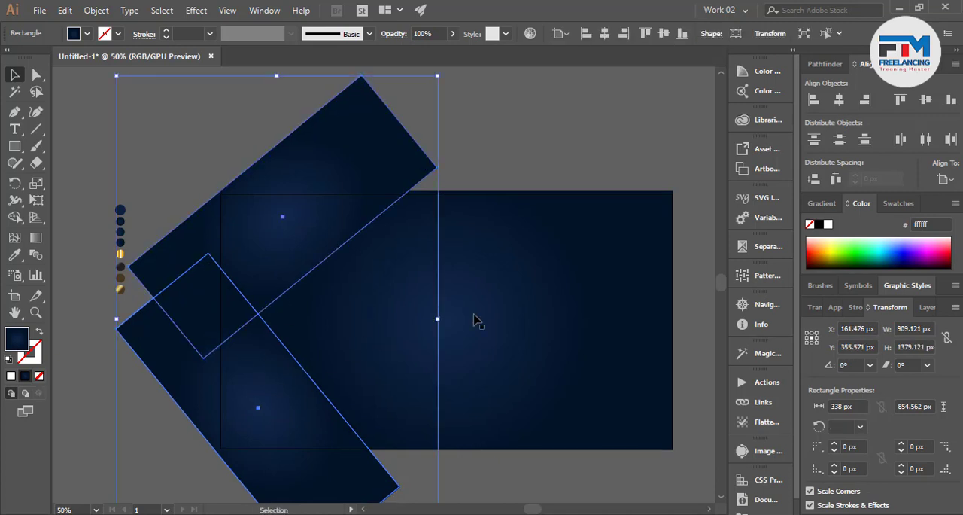
{"action": "left_click", "coordinate": [663, 34]}
{"action": "left_click", "coordinate": [580, 132]}
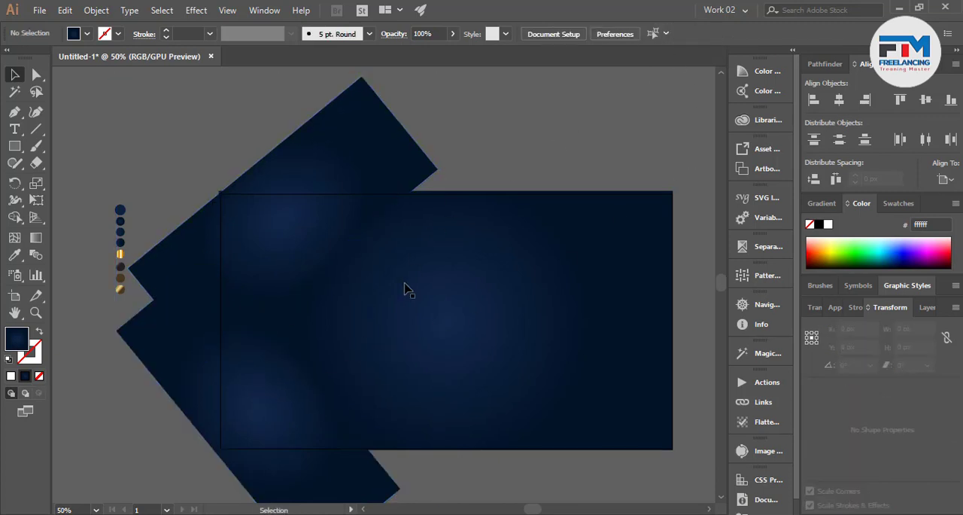
Ungroup the two slanted rectangles and clear the selection
{"action": "left_click", "coordinate": [262, 399]}
{"action": "right_click", "coordinate": [262, 401]}
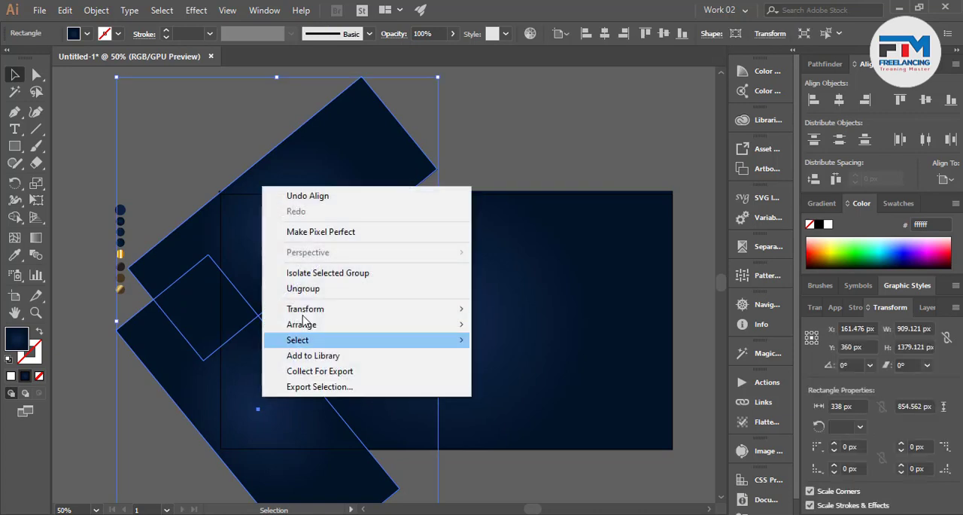
{"action": "left_click", "coordinate": [301, 282]}
{"action": "left_click", "coordinate": [160, 440]}
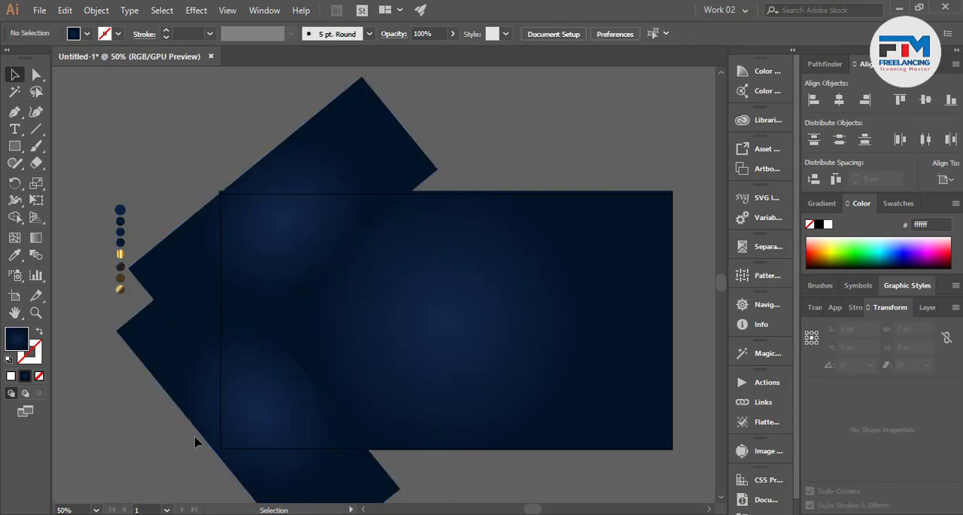
Rotate the lower slanted rectangle to about 202° so it stands steeper
{"action": "left_click", "coordinate": [232, 395]}
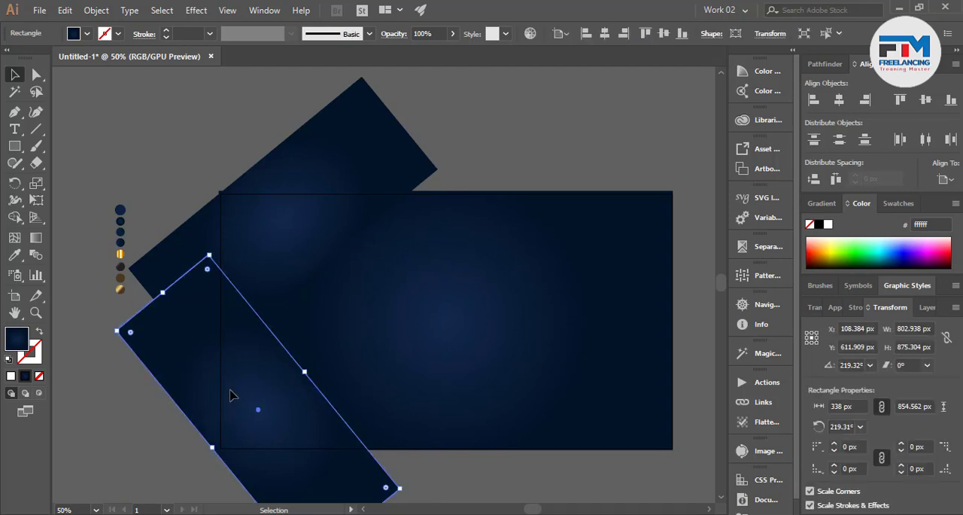
{"action": "left_click_drag", "start_coordinate": [406, 490], "coordinate": [368, 480]}
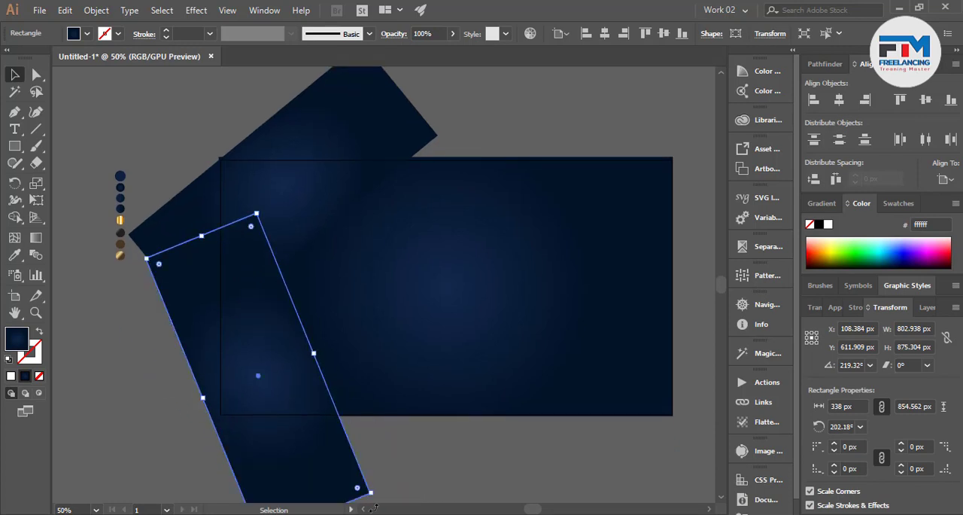
{"action": "left_click", "coordinate": [293, 225]}
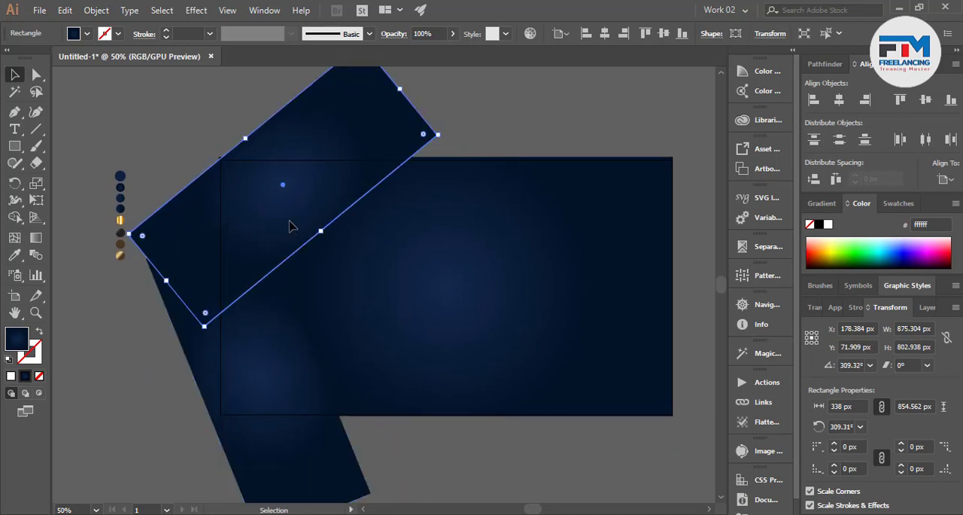
{"action": "left_click", "coordinate": [179, 391]}
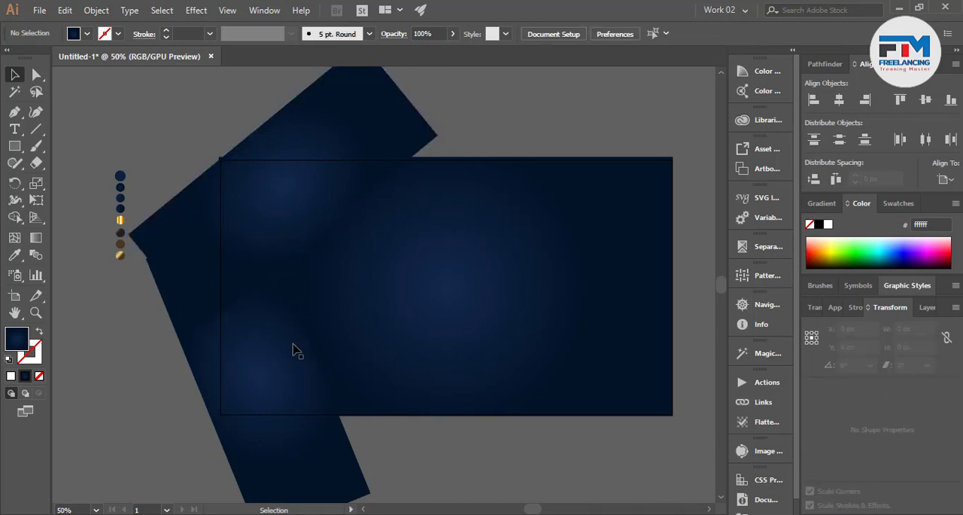
Fill both slanted rectangles with a linear navy gradient sampled from the blue color circles
{"action": "left_click", "coordinate": [262, 351]}
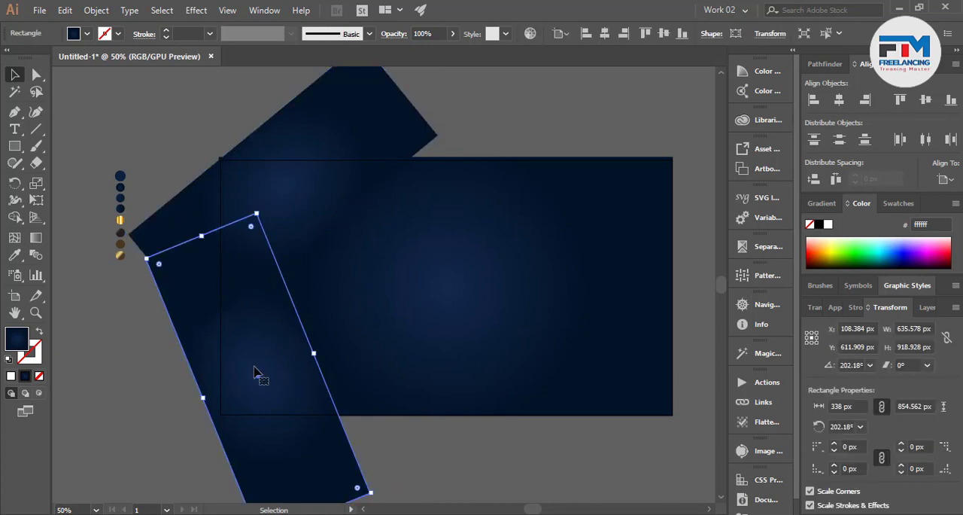
{"action": "scroll", "coordinate": [257, 368], "scroll_direction": "up", "scroll_amount": 1}
{"action": "scroll", "coordinate": [64, 138], "scroll_direction": "up", "scroll_amount": 3}
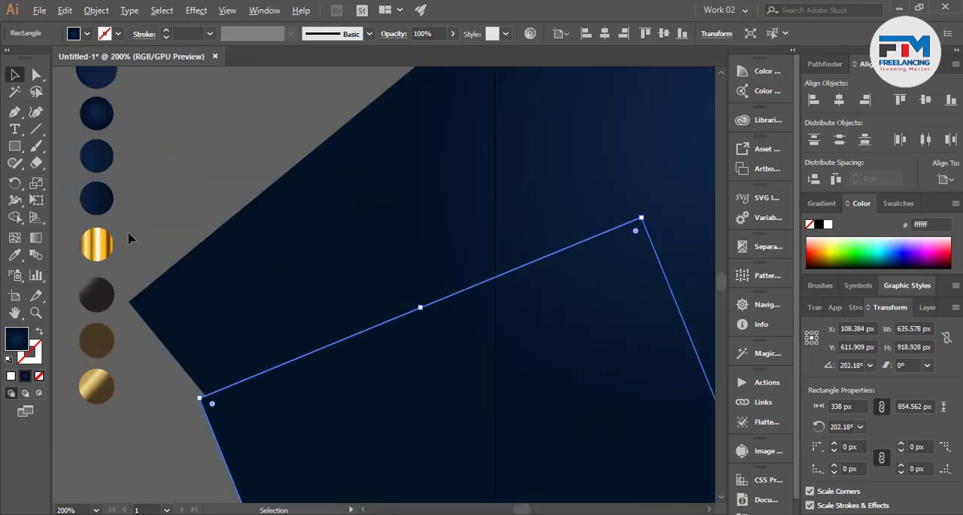
{"action": "left_click", "coordinate": [219, 325], "text": "shift"}
{"action": "scroll", "coordinate": [97, 229], "scroll_direction": "up", "scroll_amount": 2}
{"action": "left_click", "coordinate": [15, 256]}
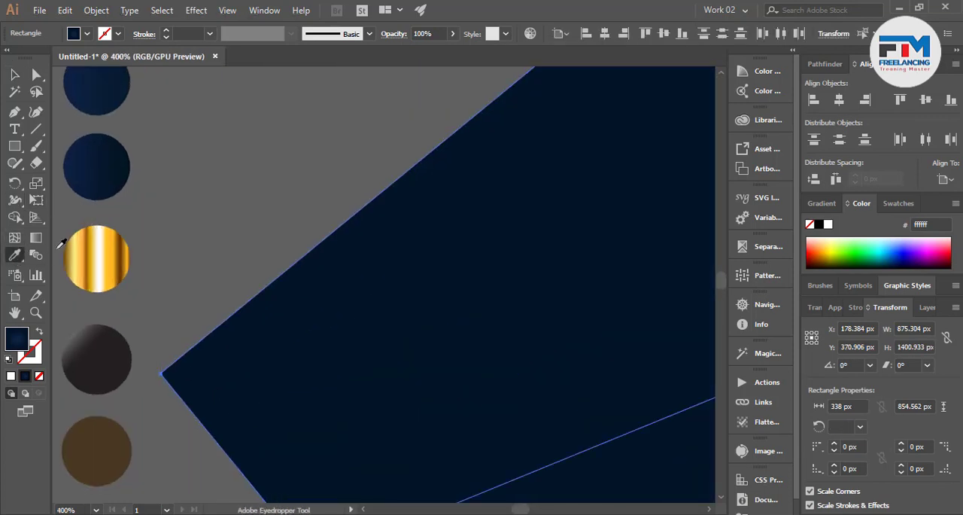
{"action": "scroll", "coordinate": [81, 188], "scroll_direction": "up", "scroll_amount": 1}
{"action": "left_click", "coordinate": [94, 123]}
{"action": "scroll", "coordinate": [140, 220], "scroll_direction": "down", "scroll_amount": 6}
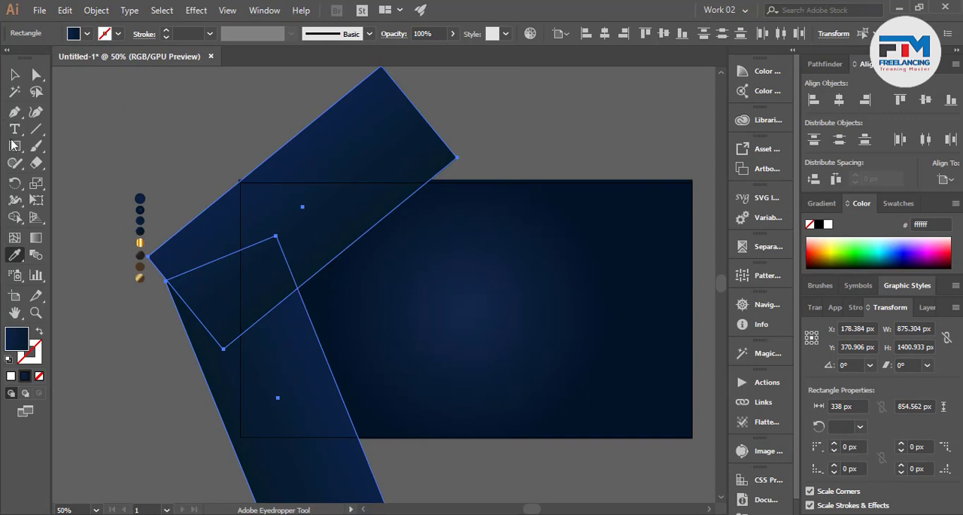
{"action": "left_click", "coordinate": [13, 76]}
{"action": "left_click", "coordinate": [155, 135]}
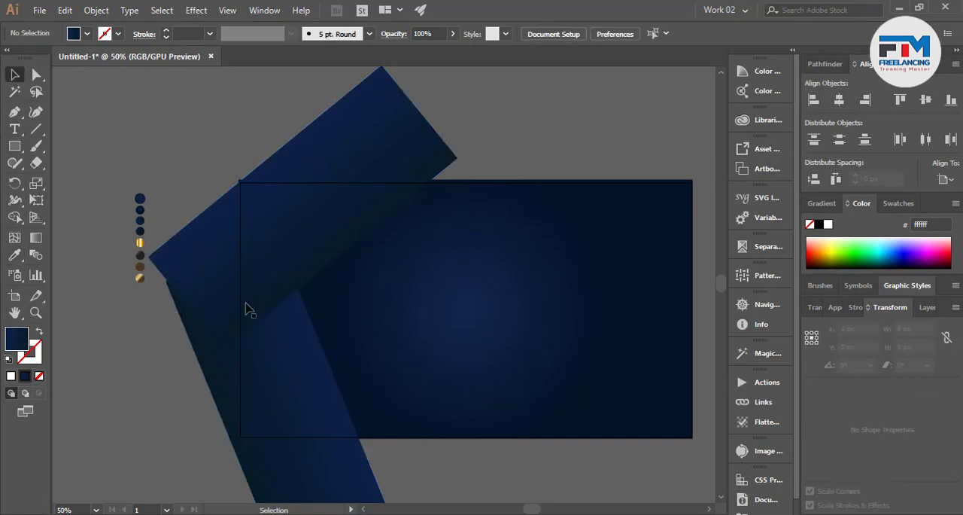
Redirect the lower rectangle's gradient along its length, dark at the upper end and brighter blue at the lower end
{"action": "left_click", "coordinate": [274, 384]}
{"action": "left_click", "coordinate": [36, 237]}
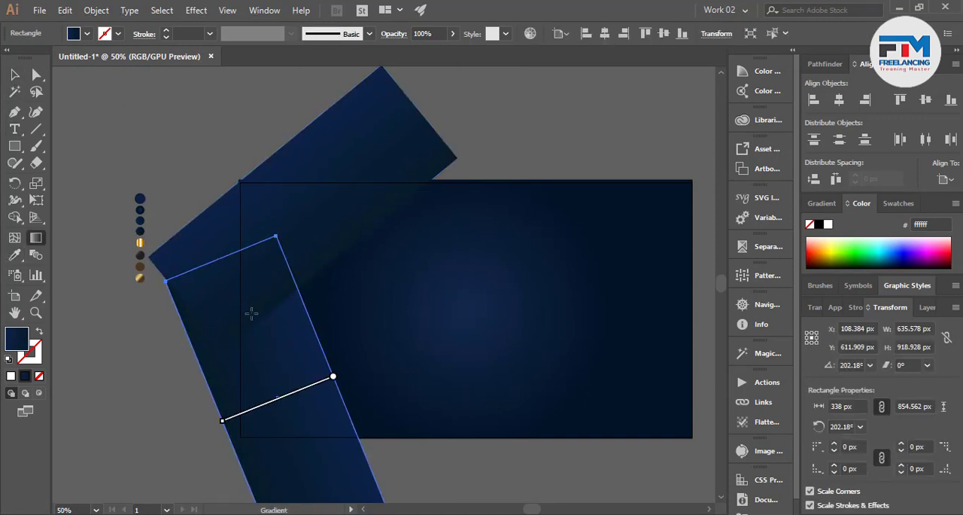
{"action": "left_click_drag", "start_coordinate": [257, 298], "coordinate": [268, 350]}
{"action": "left_click_drag", "start_coordinate": [289, 450], "coordinate": [312, 496]}
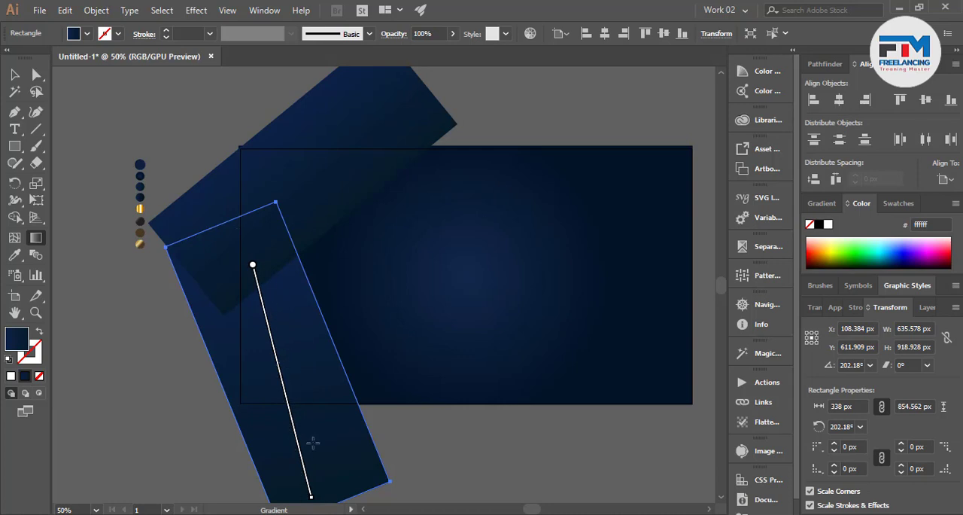
{"action": "mouse_move", "coordinate": [312, 442]}
{"action": "left_mouse_down"}
{"action": "mouse_move", "coordinate": [264, 269]}
{"action": "mouse_move", "coordinate": [230, 239]}
{"action": "left_mouse_up"}
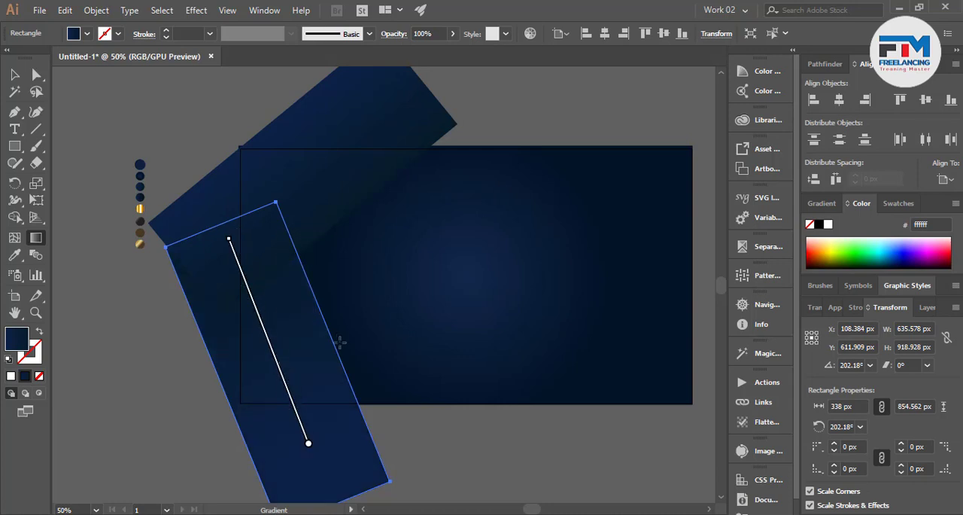
{"action": "mouse_move", "coordinate": [341, 497]}
{"action": "left_mouse_down"}
{"action": "mouse_move", "coordinate": [323, 436]}
{"action": "mouse_move", "coordinate": [244, 292]}
{"action": "left_mouse_up"}
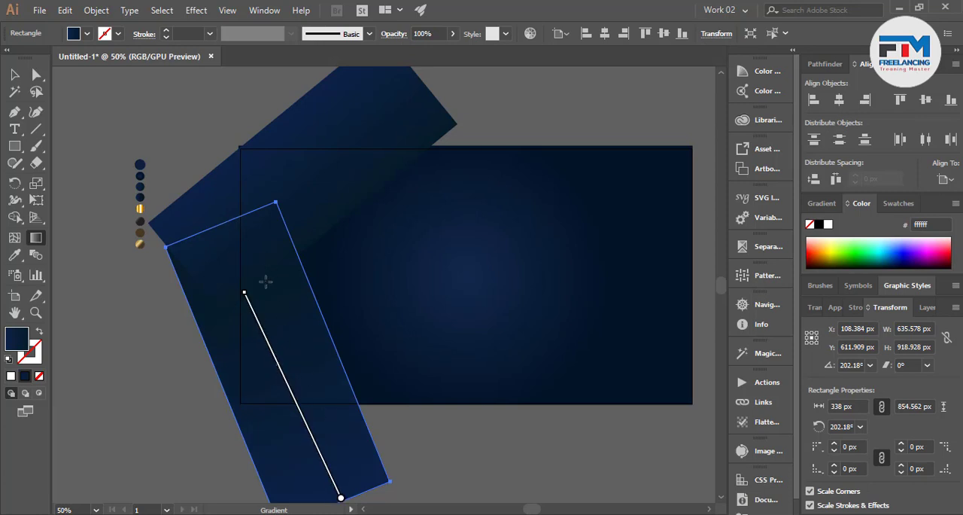
{"action": "left_click", "coordinate": [14, 77]}
{"action": "left_click", "coordinate": [123, 150]}
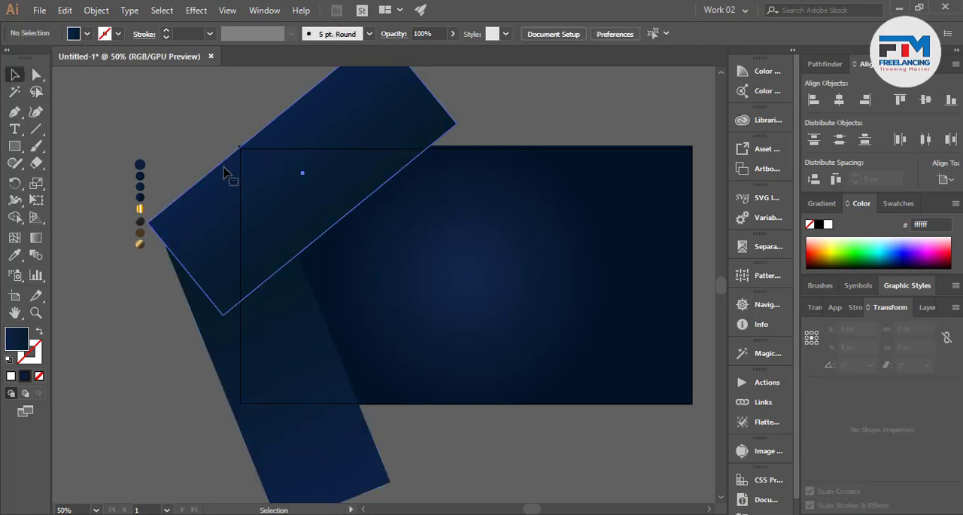
Redirect the upper slanted rectangle's gradient almost vertically, brighter blue at the upper end and dark toward the lower end, and clear the selection
{"action": "left_click", "coordinate": [224, 173]}
{"action": "left_click", "coordinate": [35, 237]}
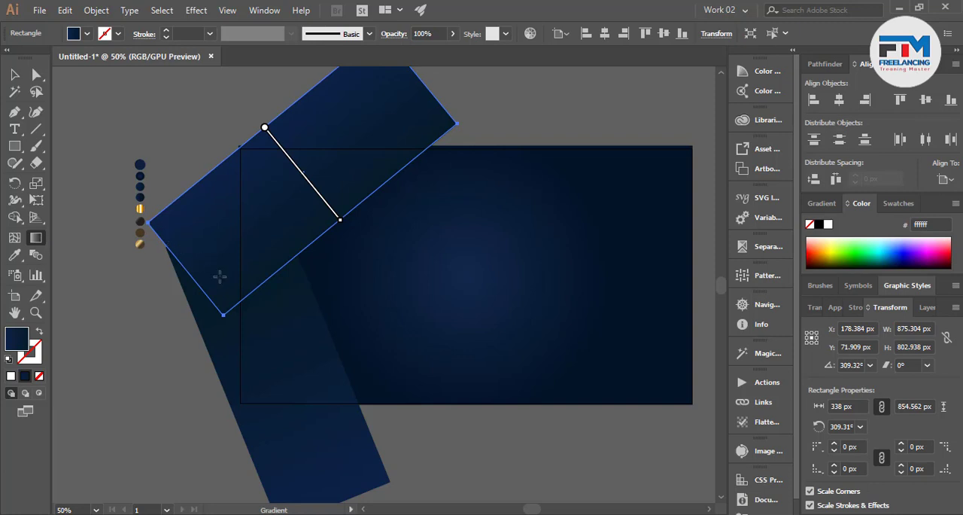
{"action": "mouse_move", "coordinate": [228, 271]}
{"action": "left_mouse_down"}
{"action": "mouse_move", "coordinate": [224, 219]}
{"action": "mouse_move", "coordinate": [236, 310]}
{"action": "left_mouse_up"}
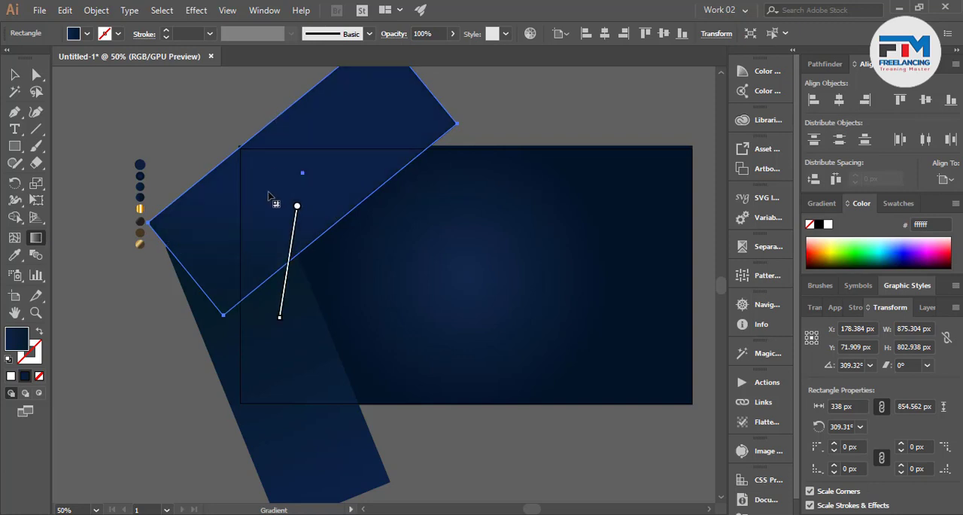
{"action": "left_click_drag", "start_coordinate": [307, 118], "coordinate": [296, 226]}
{"action": "left_click_drag", "start_coordinate": [304, 152], "coordinate": [282, 312]}
{"action": "left_click_drag", "start_coordinate": [271, 127], "coordinate": [263, 254]}
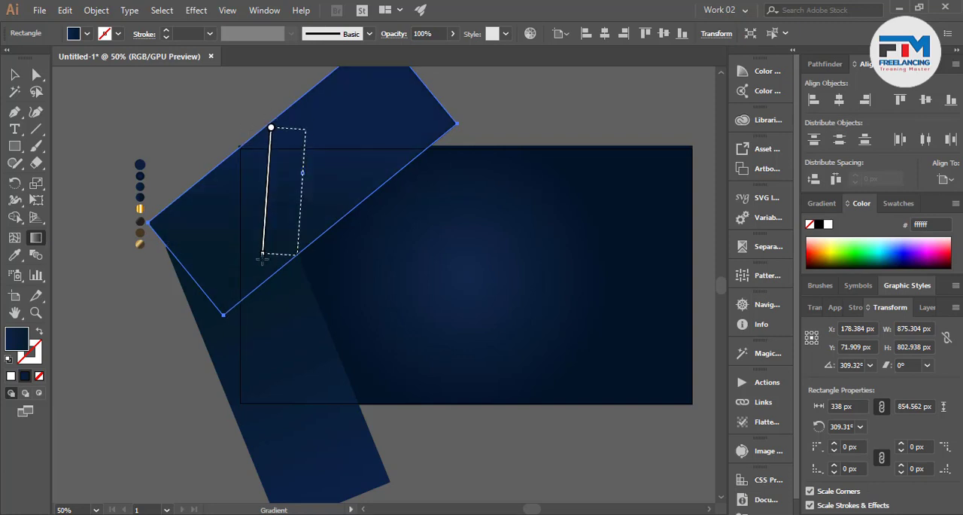
{"action": "left_click_drag", "start_coordinate": [306, 129], "coordinate": [296, 252]}
{"action": "left_click", "coordinate": [14, 73]}
{"action": "left_click", "coordinate": [138, 149]}
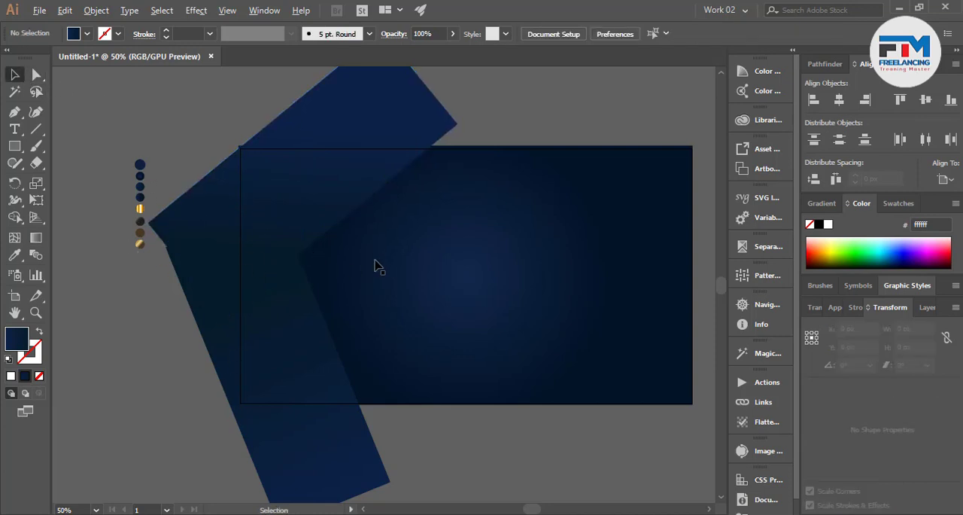
Duplicate the upper slanted rectangle about 7 px right and down, and place the copy behind the original
{"action": "scroll", "coordinate": [378, 266], "scroll_direction": "up", "scroll_amount": 1}
{"action": "scroll", "coordinate": [341, 252], "scroll_direction": "up", "scroll_amount": 2}
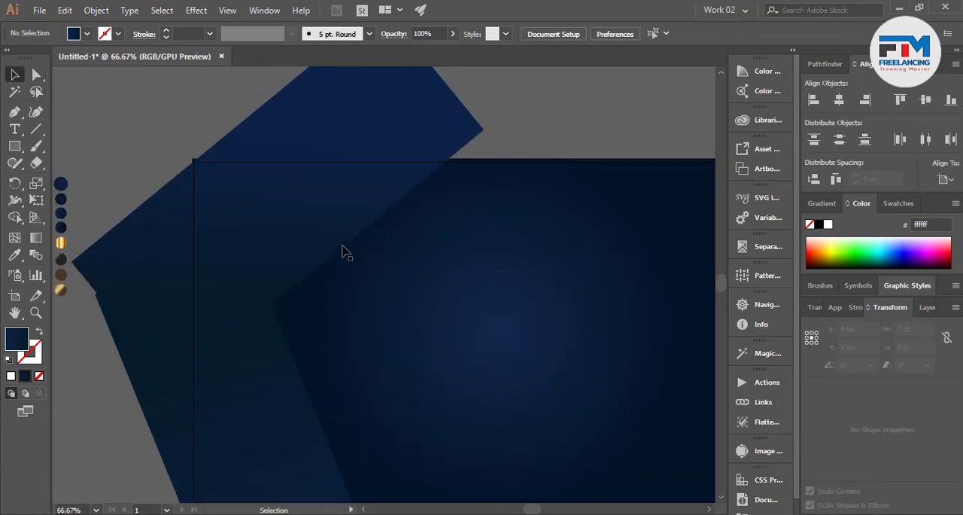
{"action": "left_click", "coordinate": [341, 252]}
{"action": "scroll", "coordinate": [333, 269], "scroll_direction": "up", "scroll_amount": 4}
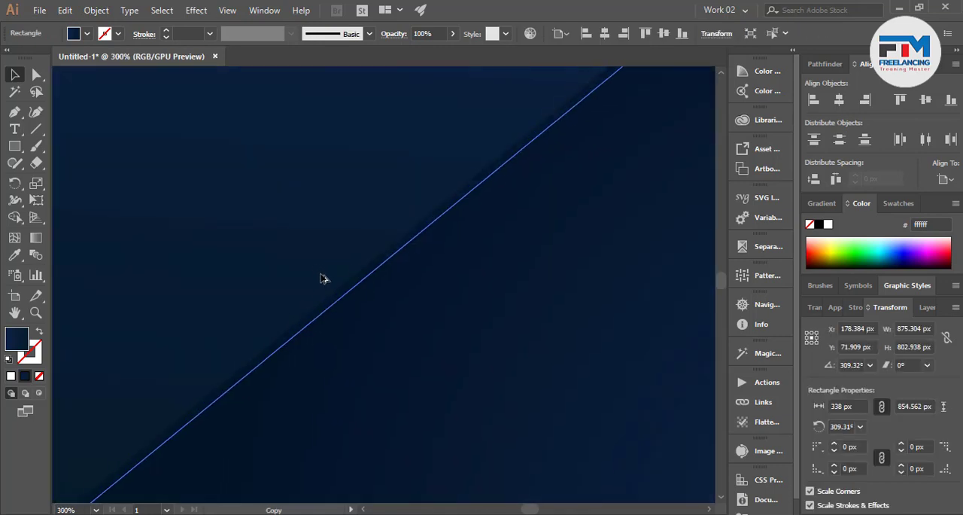
{"action": "left_click_drag", "start_coordinate": [322, 276], "coordinate": [329, 281]}
{"action": "scroll", "coordinate": [330, 286], "scroll_direction": "down", "scroll_amount": 4}
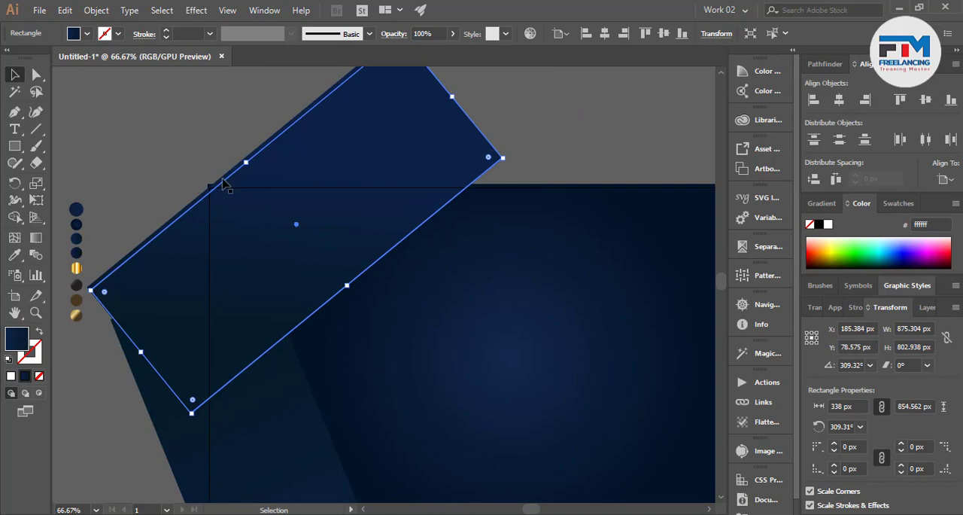
{"action": "key", "text": "ctrl+z"}
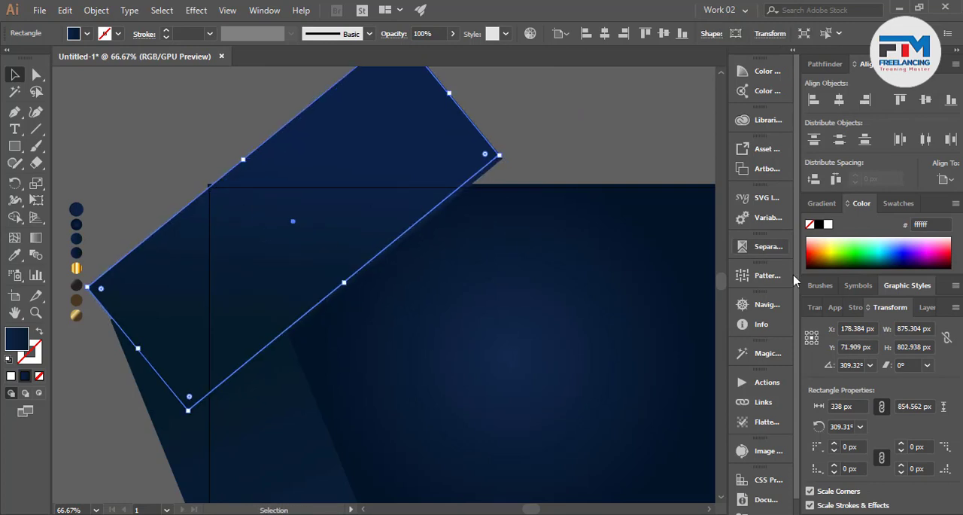
{"action": "left_click", "coordinate": [555, 149]}
Fill the offset copy behind the upper rectangle with the gold gradient sampled from the striped gold circle
{"action": "scroll", "coordinate": [504, 160], "scroll_direction": "up", "scroll_amount": 1}
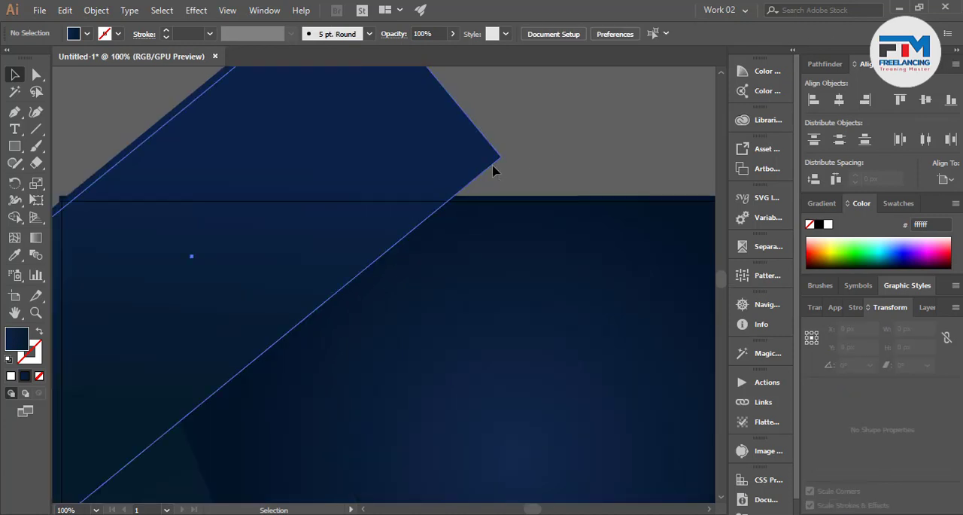
{"action": "left_click", "coordinate": [492, 165]}
{"action": "scroll", "coordinate": [523, 200], "scroll_direction": "down", "scroll_amount": 2}
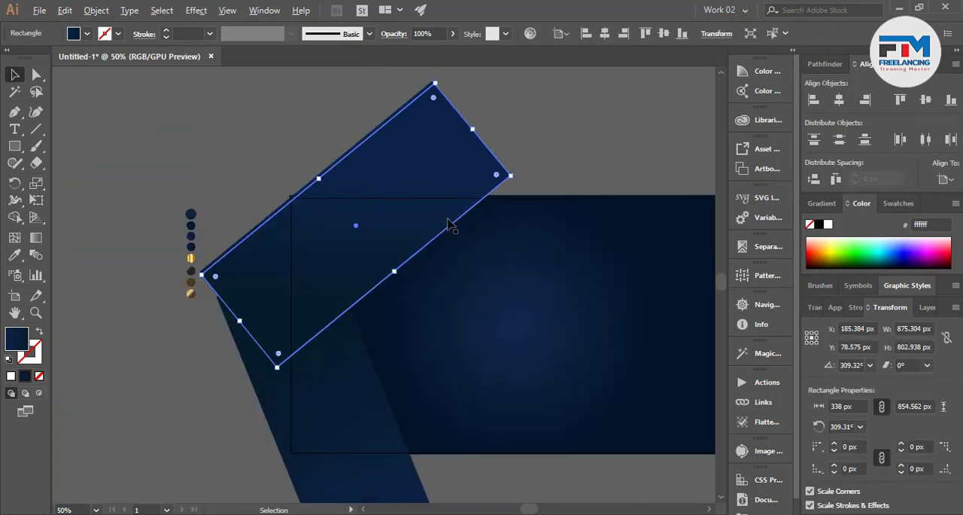
{"action": "left_click", "coordinate": [15, 254]}
{"action": "scroll", "coordinate": [151, 283], "scroll_direction": "up", "scroll_amount": 2}
{"action": "left_click", "coordinate": [190, 258]}
{"action": "scroll", "coordinate": [140, 211], "scroll_direction": "up", "scroll_amount": 1}
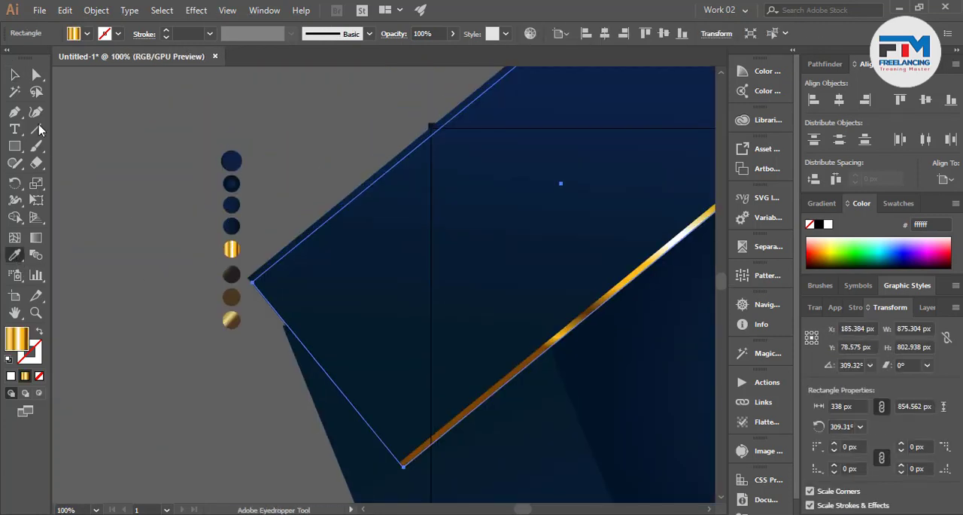
{"action": "left_click", "coordinate": [14, 74]}
{"action": "scroll", "coordinate": [187, 294], "scroll_direction": "down", "scroll_amount": 3}
{"action": "scroll", "coordinate": [316, 277], "scroll_direction": "up", "scroll_amount": 2}
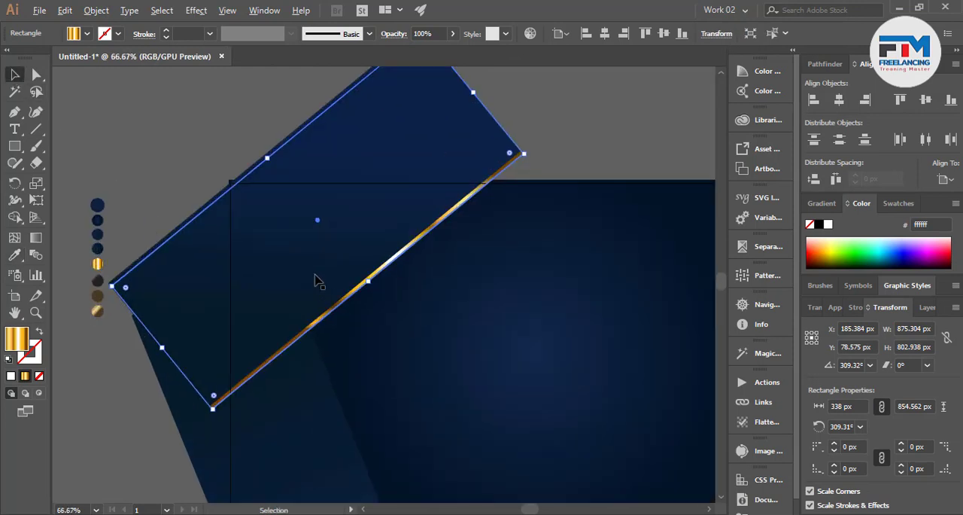
{"action": "left_click", "coordinate": [188, 183]}
Redirect the gold gradient along the strip's full length, from its lower end to its upper end, and clear the selection
{"action": "left_click", "coordinate": [331, 319]}
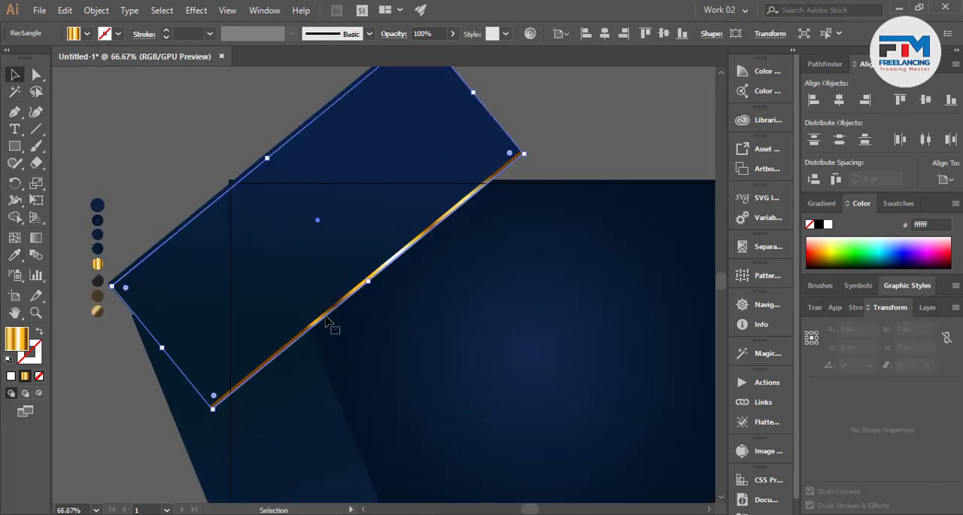
{"action": "left_click", "coordinate": [35, 237]}
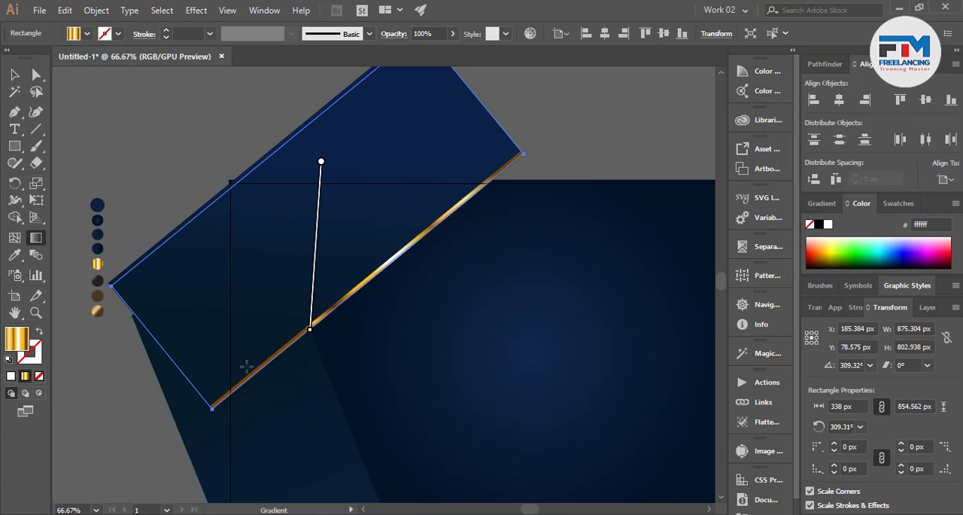
{"action": "mouse_move", "coordinate": [246, 366]}
{"action": "left_mouse_down"}
{"action": "mouse_move", "coordinate": [353, 259]}
{"action": "mouse_move", "coordinate": [506, 157]}
{"action": "left_mouse_up"}
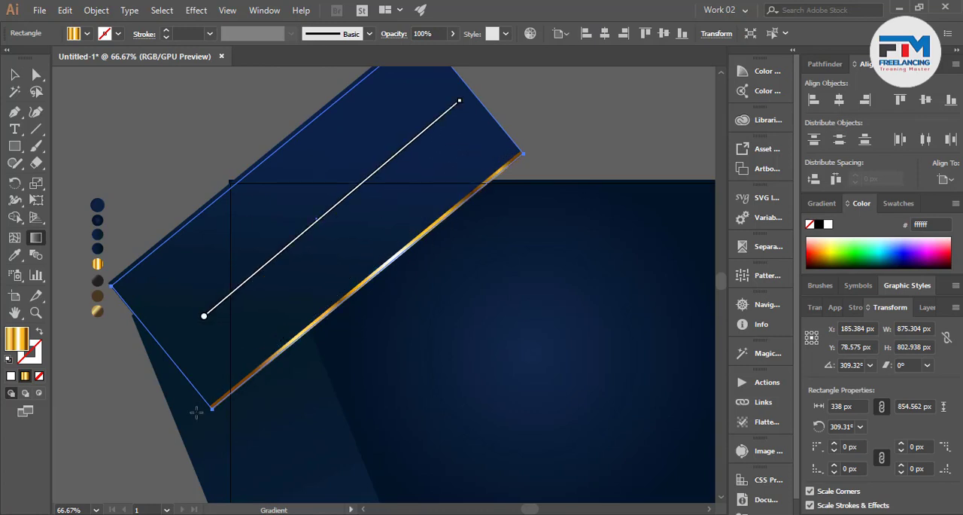
{"action": "mouse_move", "coordinate": [209, 400]}
{"action": "left_mouse_down"}
{"action": "mouse_move", "coordinate": [508, 176]}
{"action": "mouse_move", "coordinate": [526, 155]}
{"action": "mouse_move", "coordinate": [520, 152]}
{"action": "left_mouse_up"}
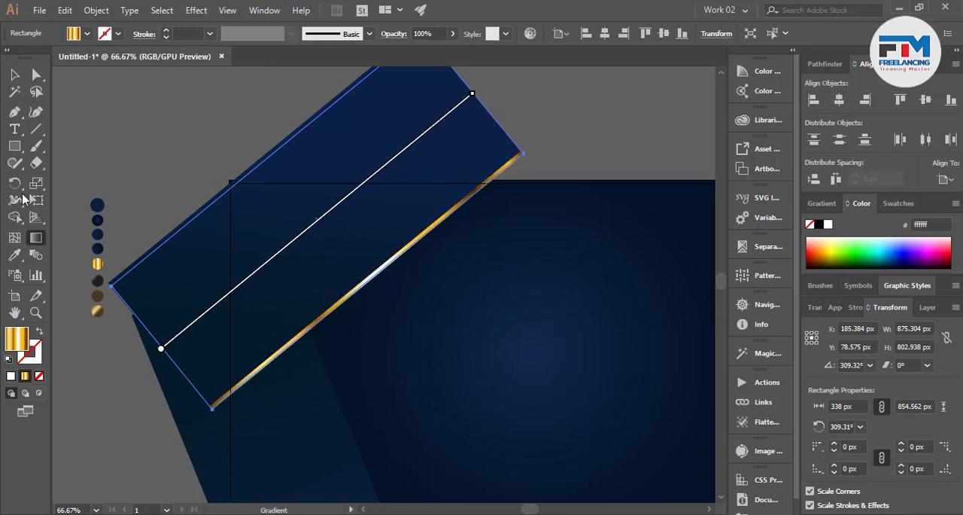
{"action": "left_click", "coordinate": [14, 74]}
{"action": "left_click", "coordinate": [105, 117]}
{"action": "scroll", "coordinate": [262, 347], "scroll_direction": "down", "scroll_amount": 2}
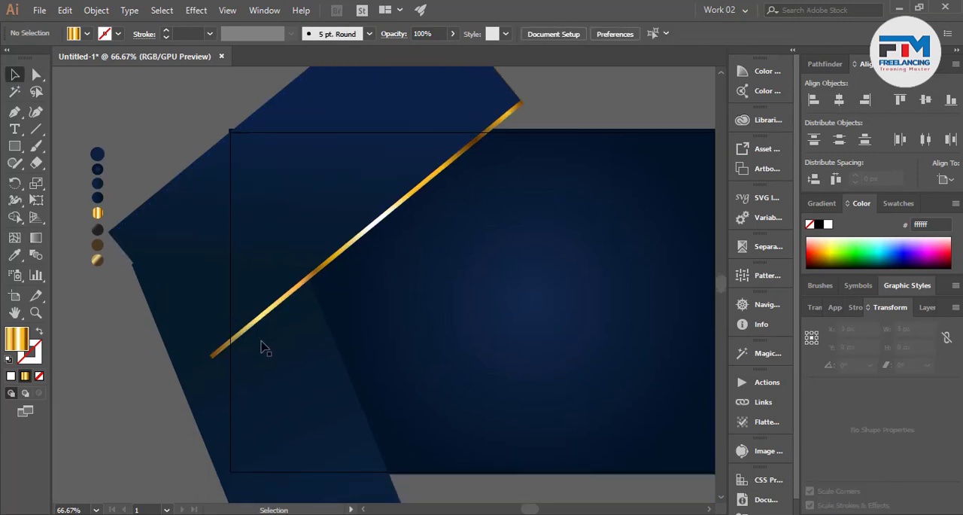
{"action": "scroll", "coordinate": [265, 347], "scroll_direction": "down", "scroll_amount": 1}
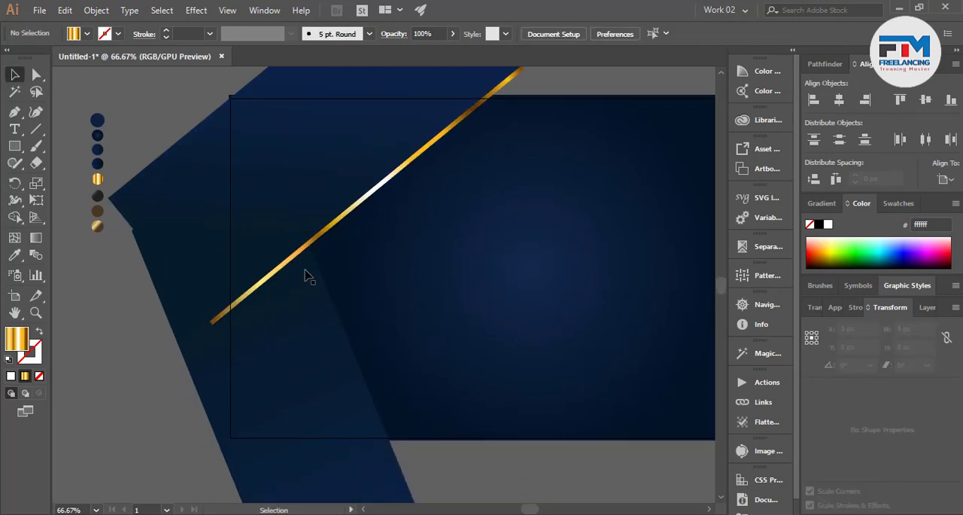
{"action": "left_click", "coordinate": [259, 293]}
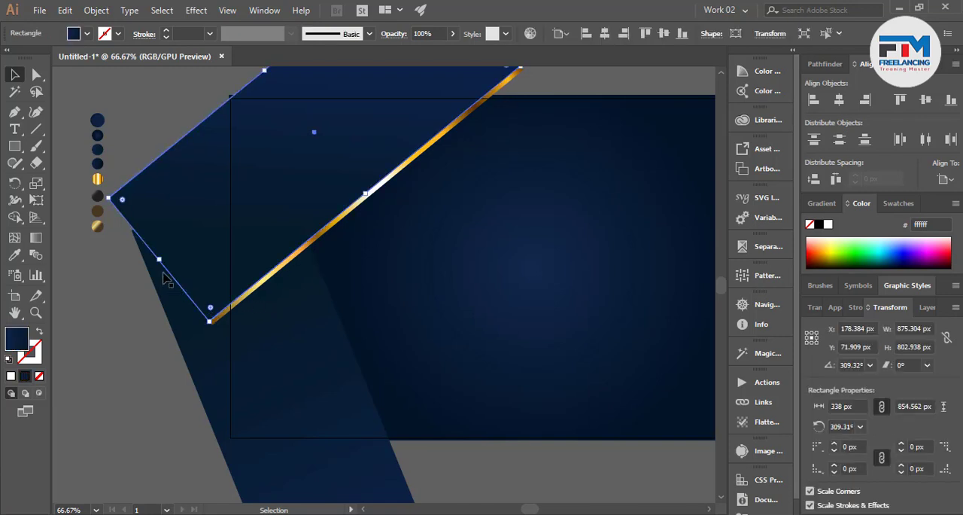
{"action": "left_click_drag", "start_coordinate": [160, 262], "coordinate": [285, 211]}
{"action": "scroll", "coordinate": [285, 212], "scroll_direction": "up", "scroll_amount": 3}
{"action": "key", "text": "ctrl+z"}
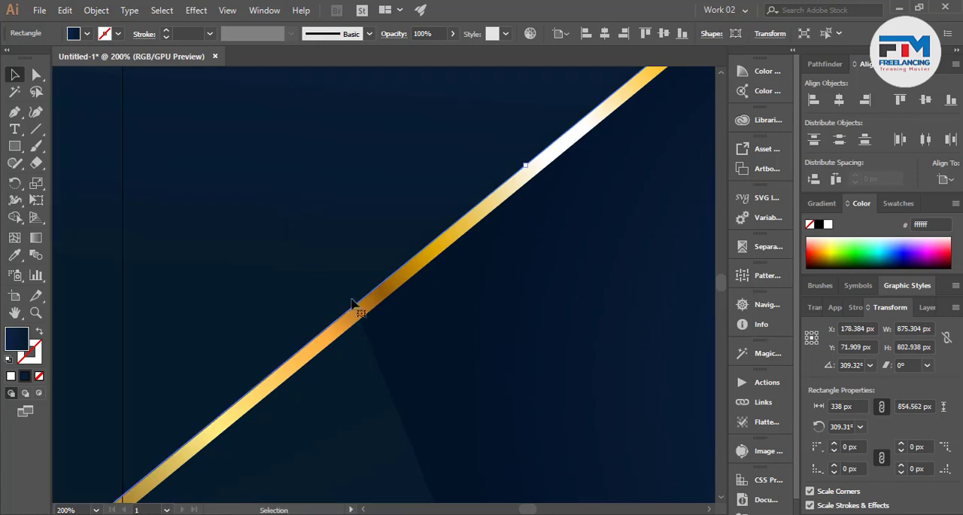
Shorten the gold rectangle to about 589 px so its lower end meets the lower navy rectangle's edge
{"action": "left_click", "coordinate": [364, 315]}
{"action": "scroll", "coordinate": [372, 323], "scroll_direction": "down", "scroll_amount": 4}
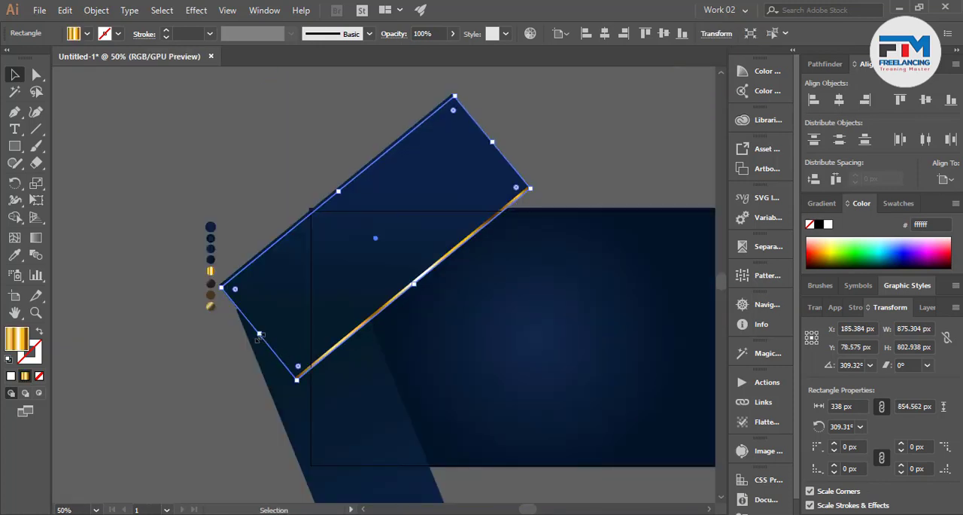
{"action": "left_click_drag", "start_coordinate": [257, 338], "coordinate": [358, 300]}
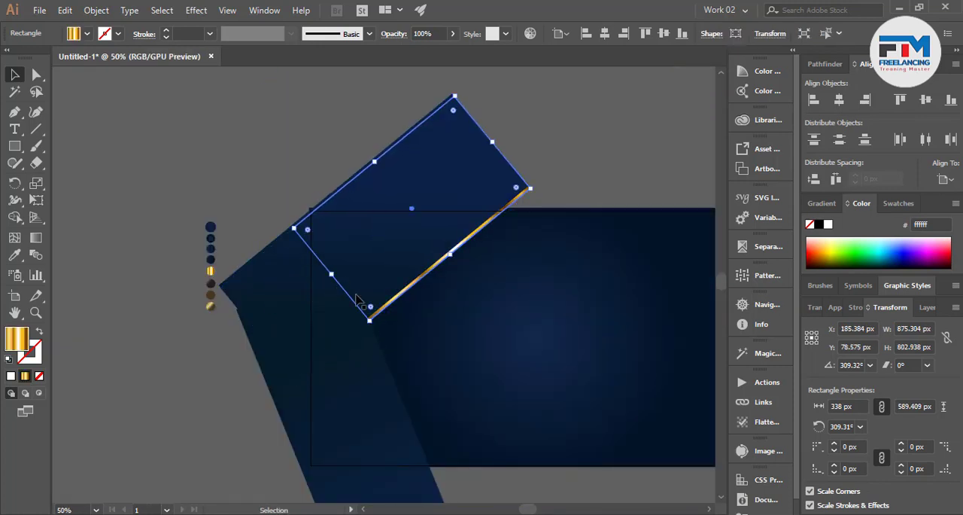
{"action": "scroll", "coordinate": [358, 300], "scroll_direction": "up", "scroll_amount": 5}
{"action": "scroll", "coordinate": [383, 349], "scroll_direction": "down", "scroll_amount": 2}
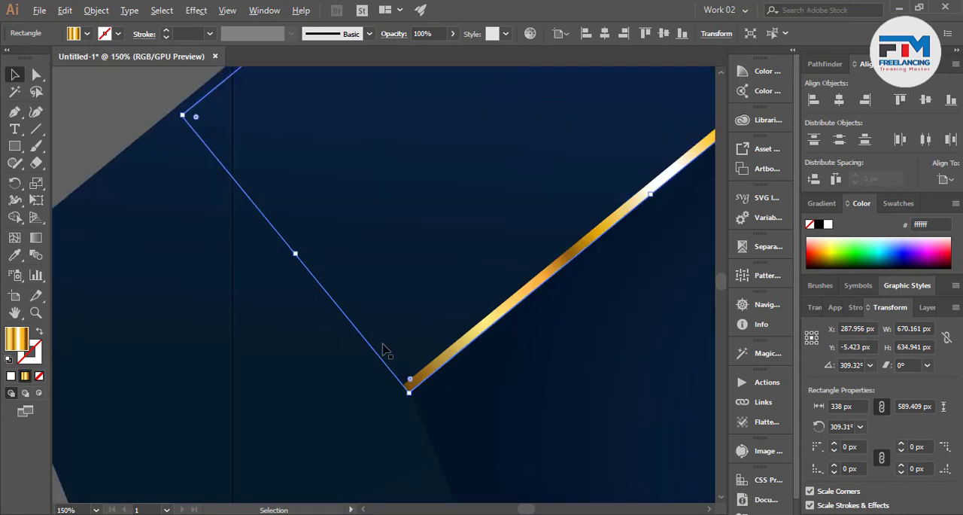
Move the shortened gold rectangle's hidden lower-end corner point inward, inside the artboard area, and clear the selection
{"action": "left_click", "coordinate": [36, 73]}
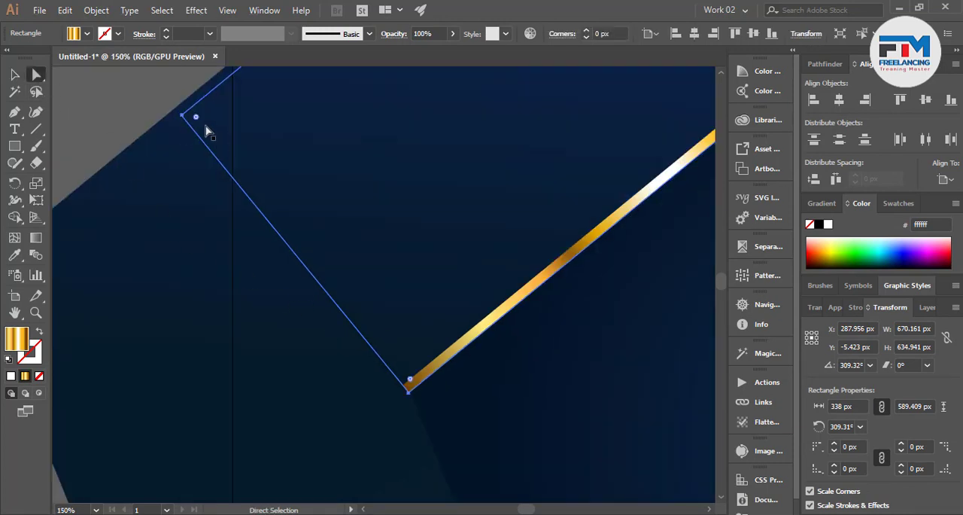
{"action": "left_click_drag", "start_coordinate": [183, 117], "coordinate": [265, 97]}
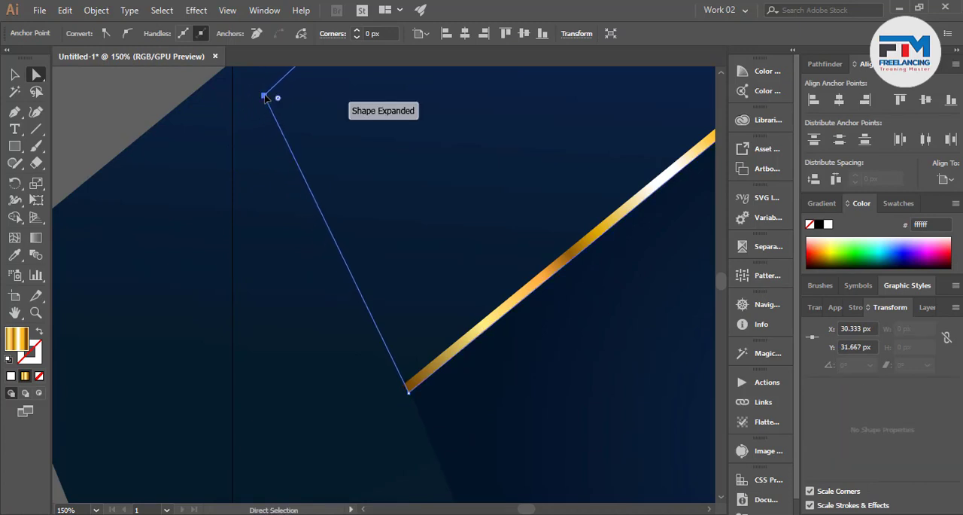
{"action": "left_click", "coordinate": [111, 129]}
{"action": "scroll", "coordinate": [223, 247], "scroll_direction": "down", "scroll_amount": 4}
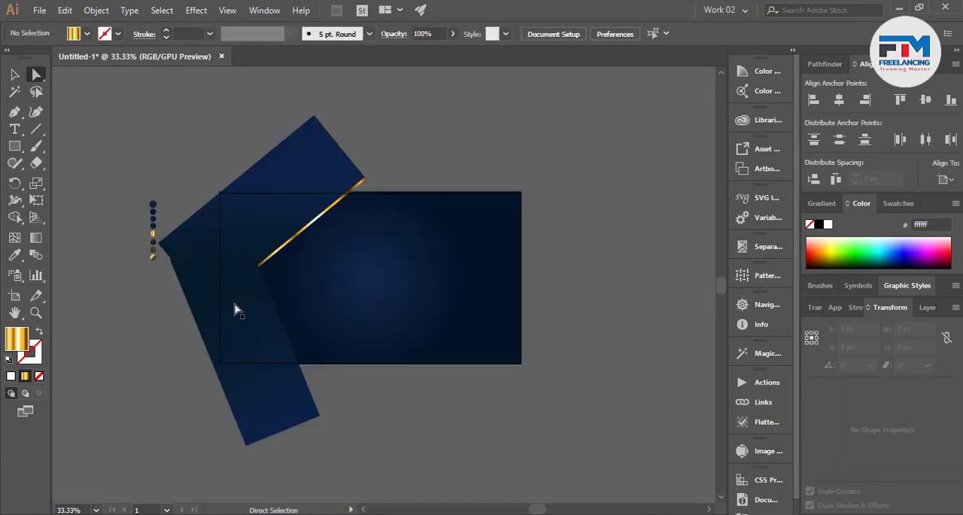
Duplicate the gold shape and rotate the copy to about 24° so it follows the lower navy rectangle's inner edge
{"action": "scroll", "coordinate": [236, 308], "scroll_direction": "up", "scroll_amount": 2}
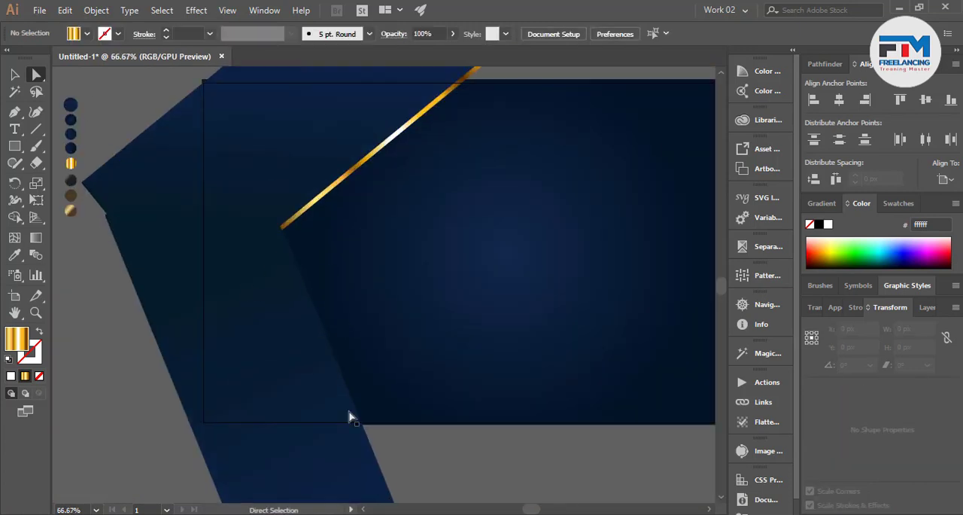
{"action": "left_click", "coordinate": [14, 74]}
{"action": "left_click_drag", "start_coordinate": [331, 194], "coordinate": [442, 275]}
{"action": "left_click_drag", "start_coordinate": [526, 192], "coordinate": [335, 117]}
{"action": "left_click_drag", "start_coordinate": [421, 249], "coordinate": [370, 388]}
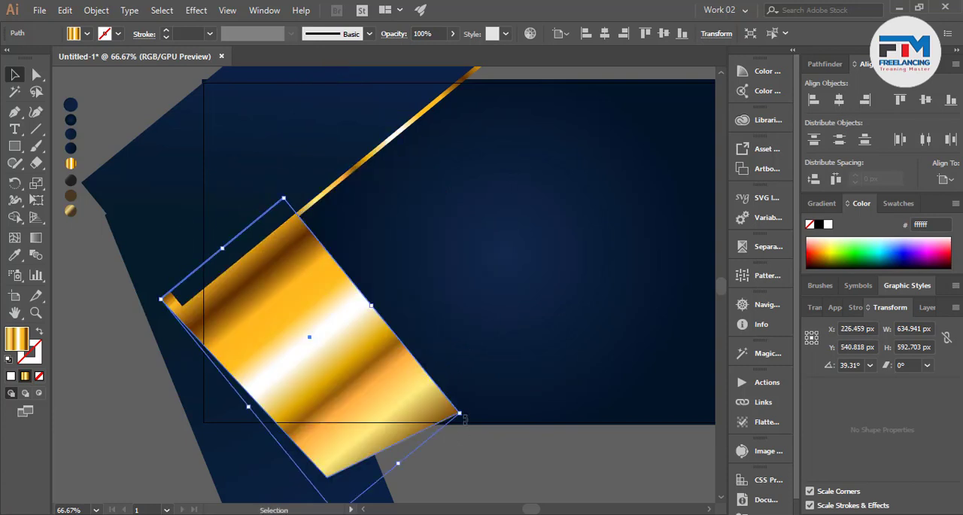
{"action": "left_click_drag", "start_coordinate": [461, 437], "coordinate": [369, 400]}
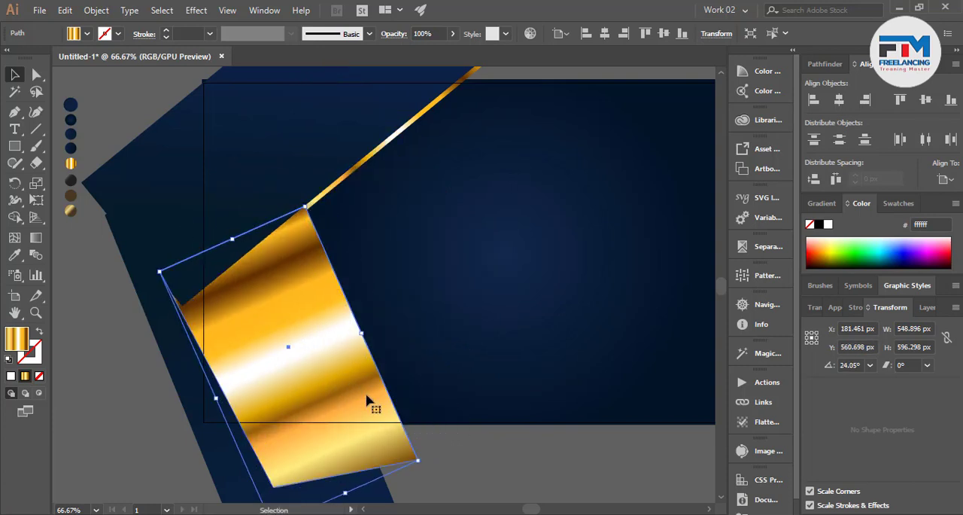
{"action": "left_click", "coordinate": [208, 471]}
{"action": "key", "text": "ctrl+shift+bracketright"}
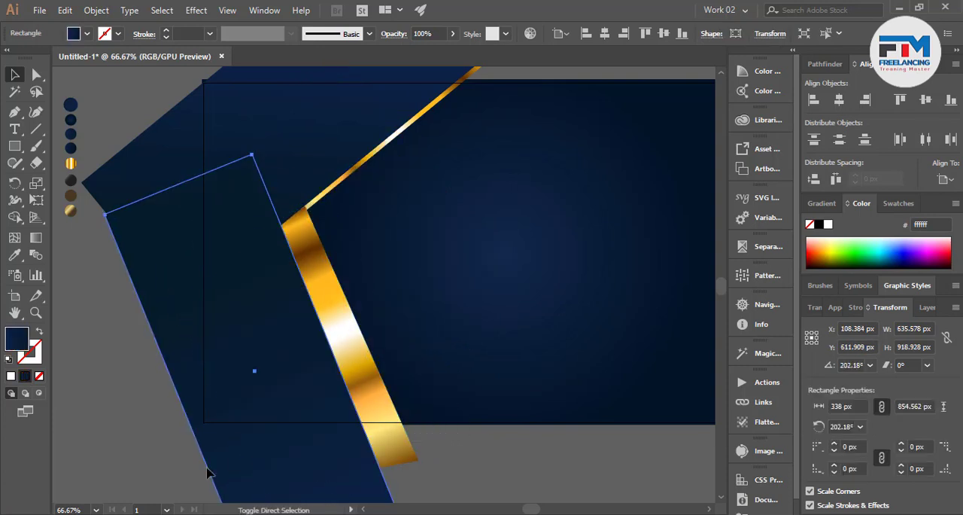
{"action": "key", "text": "ctrl+bracketleft"}
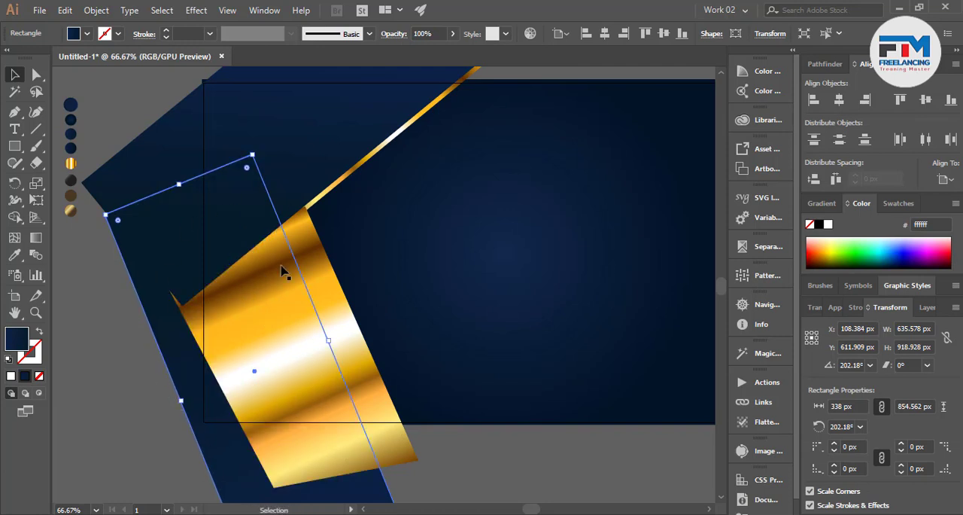
Send the rotated gold copy and the background rectangle to the back so the gold sits behind the navy shapes
{"action": "left_click", "coordinate": [462, 455]}
{"action": "left_click", "coordinate": [387, 422]}
{"action": "left_click", "coordinate": [483, 393], "text": "shift"}
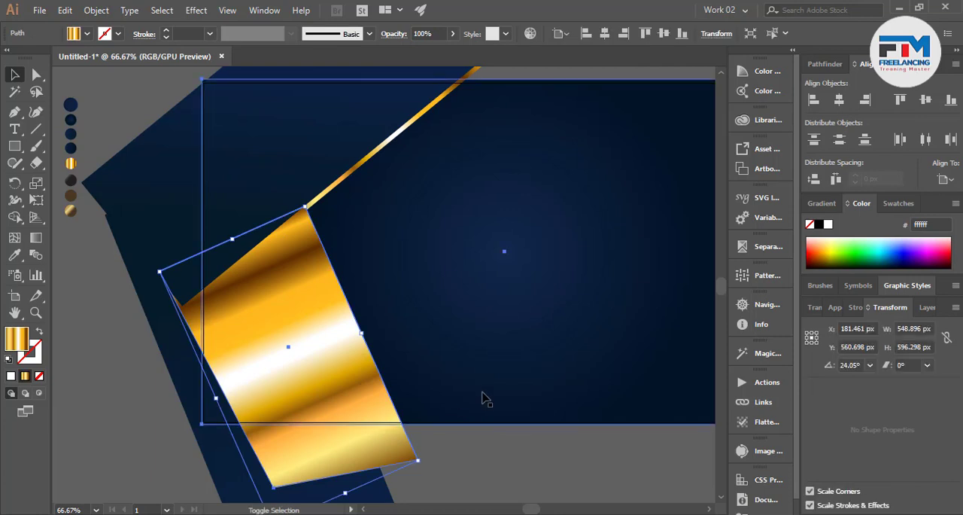
{"action": "key", "text": "ctrl+shift+bracketleft"}
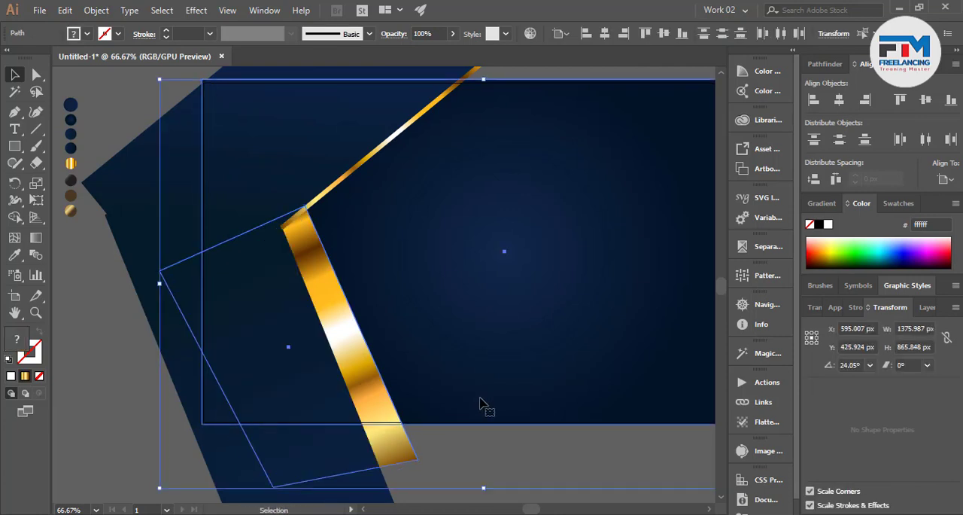
{"action": "left_click", "coordinate": [480, 468]}
Rotate the gold copy to about 22.8° and shift it inward so only a thin gold strip edges the lower navy rectangle
{"action": "mouse_move", "coordinate": [372, 432]}
{"action": "left_mouse_down"}
{"action": "mouse_move", "coordinate": [360, 453]}
{"action": "mouse_move", "coordinate": [400, 476]}
{"action": "mouse_move", "coordinate": [374, 428]}
{"action": "left_mouse_up"}
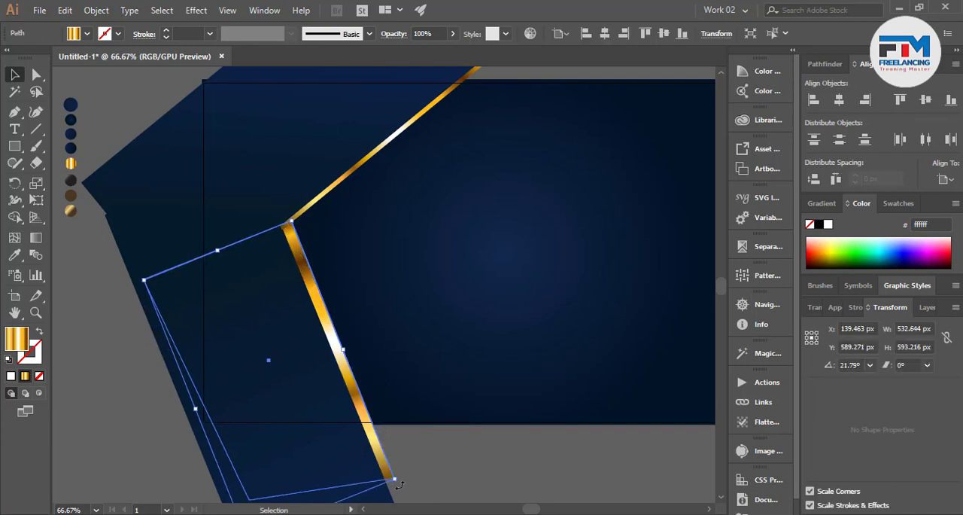
{"action": "left_click_drag", "start_coordinate": [400, 485], "coordinate": [394, 477]}
{"action": "scroll", "coordinate": [340, 353], "scroll_direction": "up", "scroll_amount": 4}
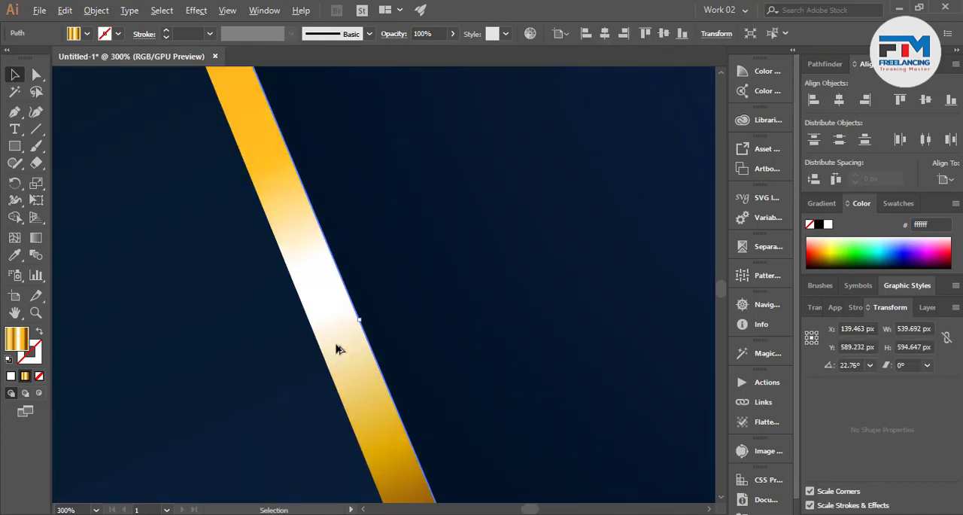
{"action": "left_click_drag", "start_coordinate": [339, 348], "coordinate": [323, 354]}
{"action": "scroll", "coordinate": [358, 394], "scroll_direction": "down", "scroll_amount": 5}
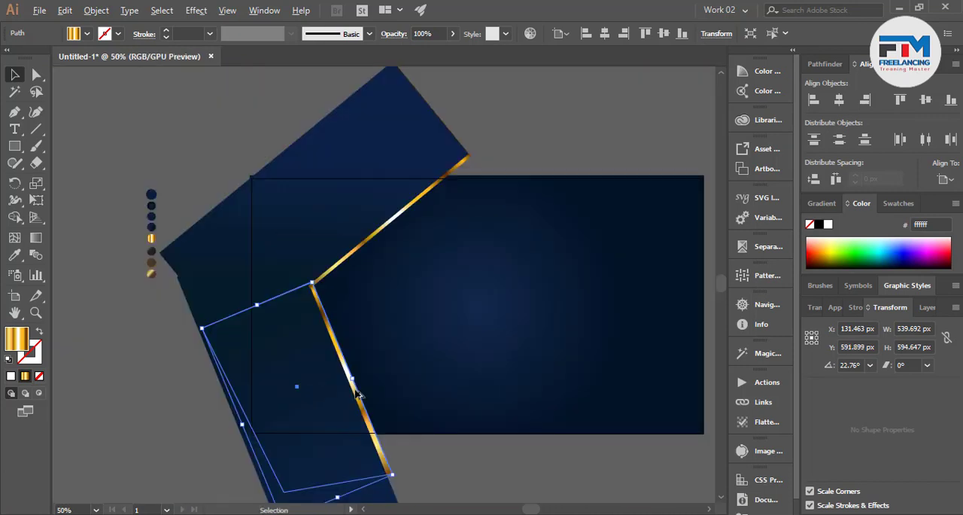
{"action": "left_click", "coordinate": [431, 451]}
Move the upper gold strip's lower corner point along its edge to meet the outer edge of the lower gold strip
{"action": "scroll", "coordinate": [312, 226], "scroll_direction": "up", "scroll_amount": 6}
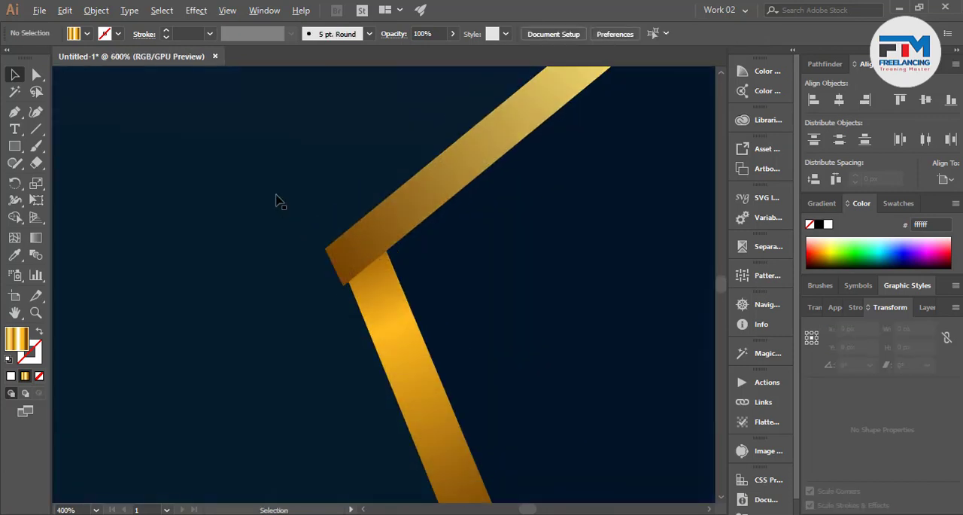
{"action": "scroll", "coordinate": [320, 209], "scroll_direction": "up", "scroll_amount": 3}
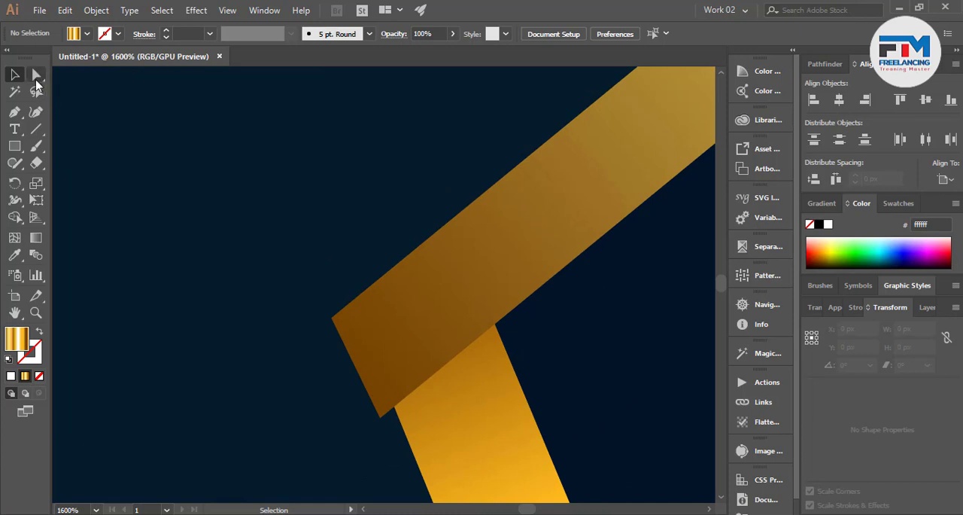
{"action": "left_click", "coordinate": [36, 74]}
{"action": "left_click", "coordinate": [379, 418]}
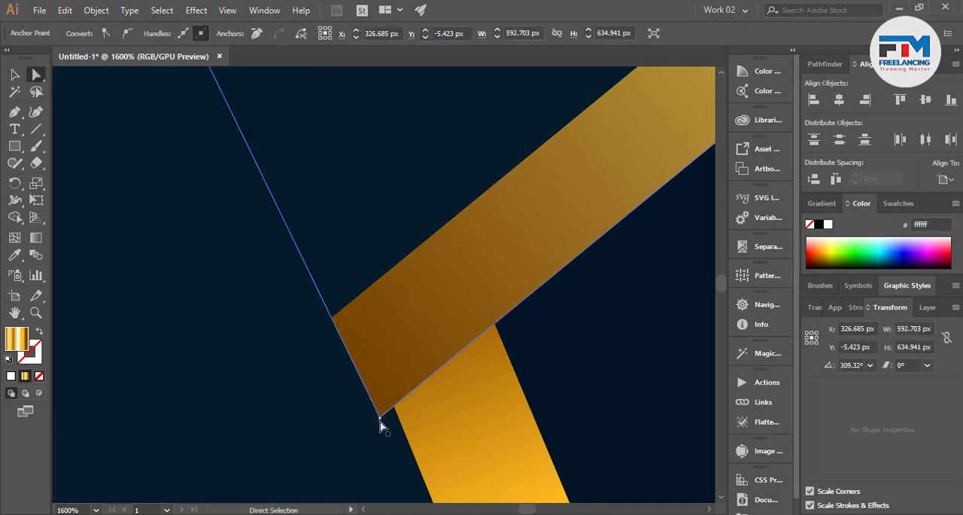
{"action": "left_click_drag", "start_coordinate": [379, 416], "coordinate": [394, 407]}
{"action": "scroll", "coordinate": [419, 437], "scroll_direction": "down", "scroll_amount": 8}
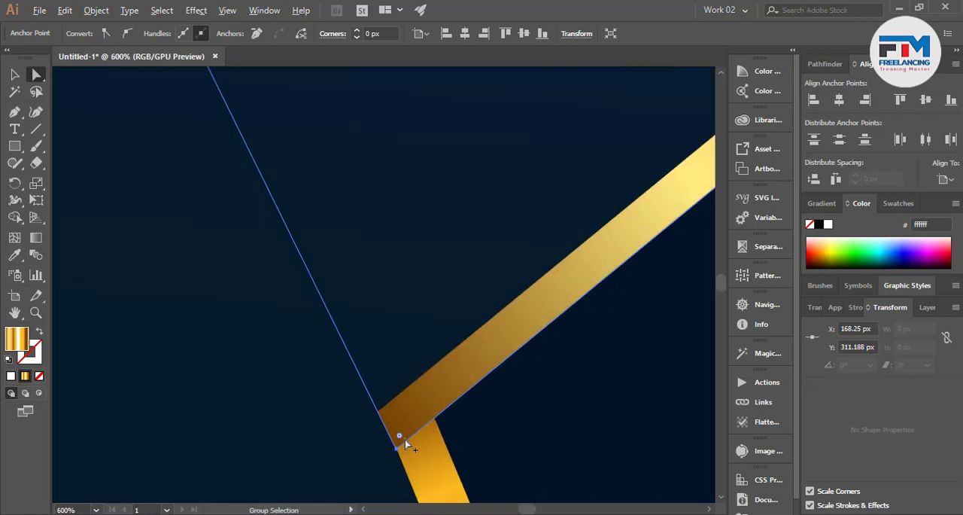
Move the upper gold shape's hidden corner point toward the joint so the strip's end aligns with the lower strip's edge, and clear the selection
{"action": "scroll", "coordinate": [348, 250], "scroll_direction": "down", "scroll_amount": 1}
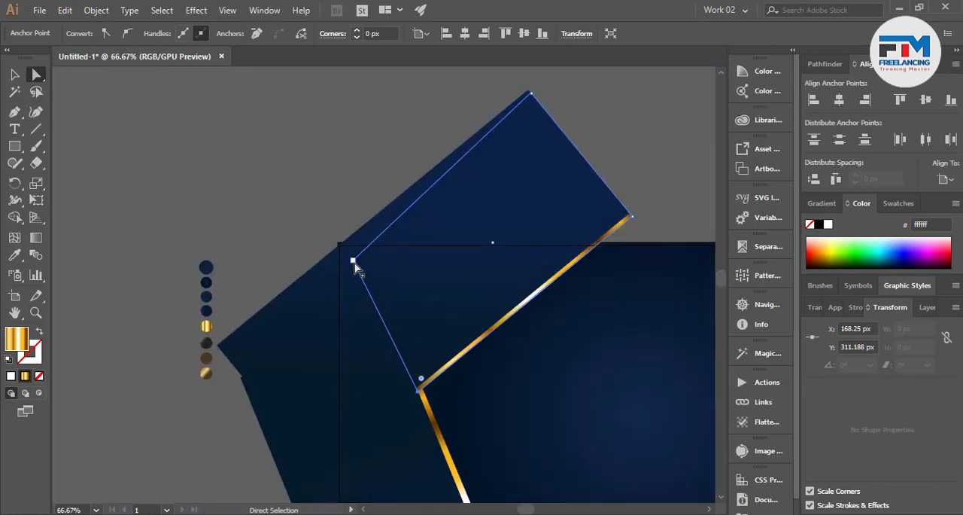
{"action": "left_click_drag", "start_coordinate": [355, 267], "coordinate": [417, 383]}
{"action": "scroll", "coordinate": [417, 383], "scroll_direction": "up", "scroll_amount": 8}
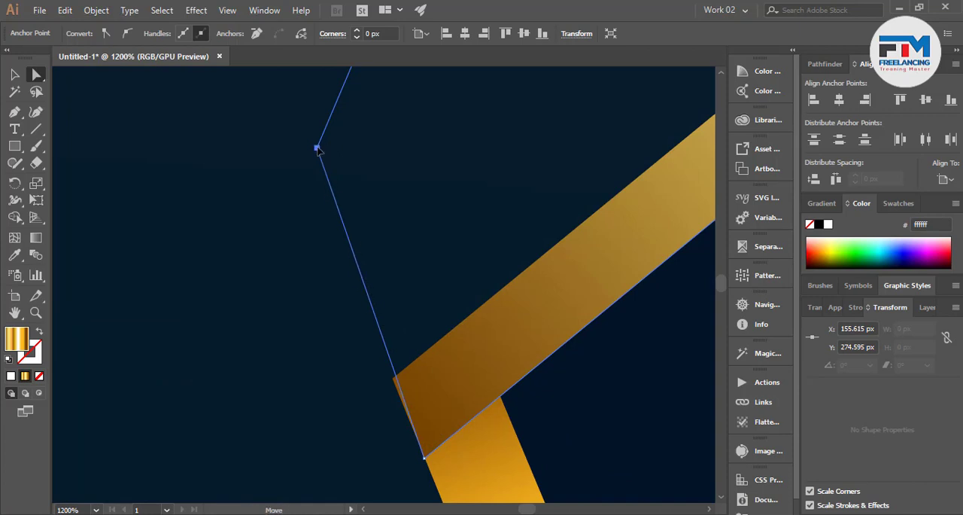
{"action": "left_click_drag", "start_coordinate": [317, 148], "coordinate": [343, 248]}
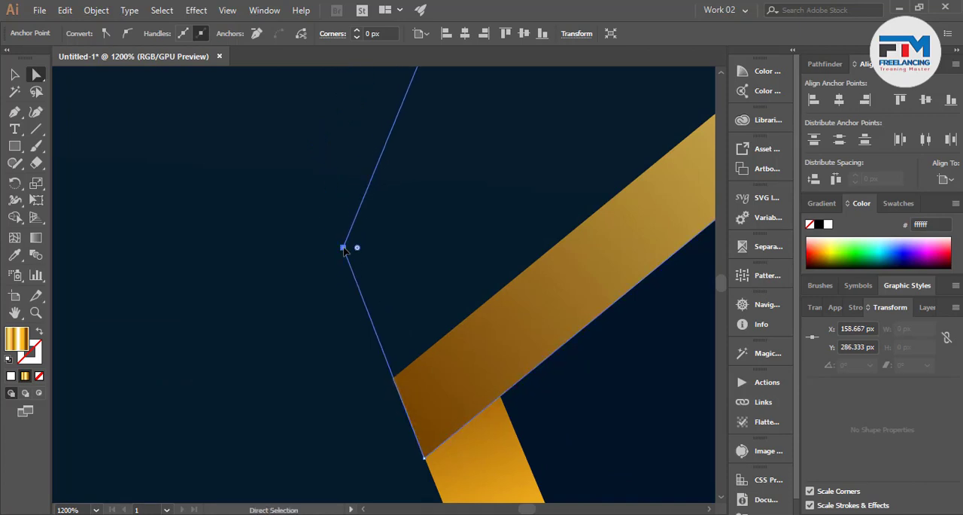
{"action": "scroll", "coordinate": [343, 248], "scroll_direction": "down", "scroll_amount": 12}
{"action": "left_click", "coordinate": [335, 429]}
Draw a closed four-point Pen shape about 536 × 406 px across the artboard's lower-left corner, peaking inside the artboard
{"action": "scroll", "coordinate": [452, 448], "scroll_direction": "up", "scroll_amount": 3}
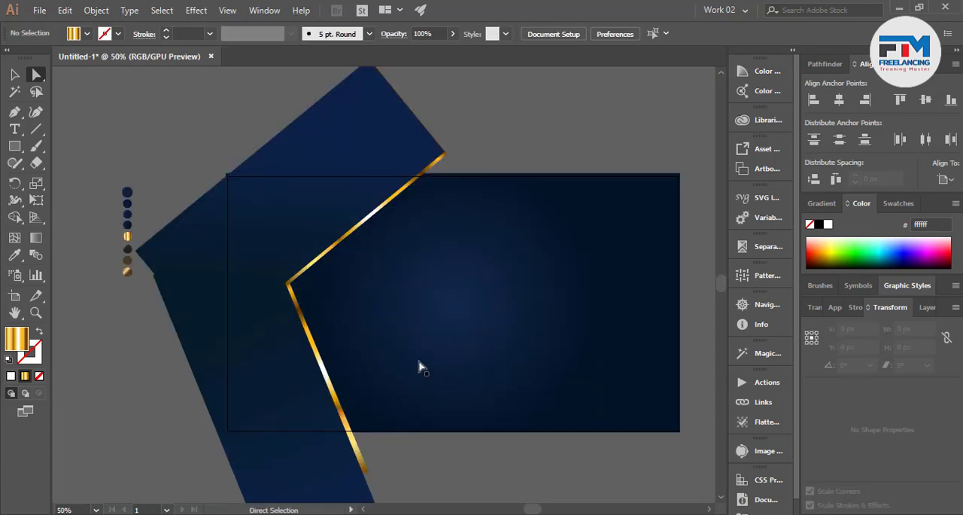
{"action": "scroll", "coordinate": [176, 282], "scroll_direction": "down", "scroll_amount": 2}
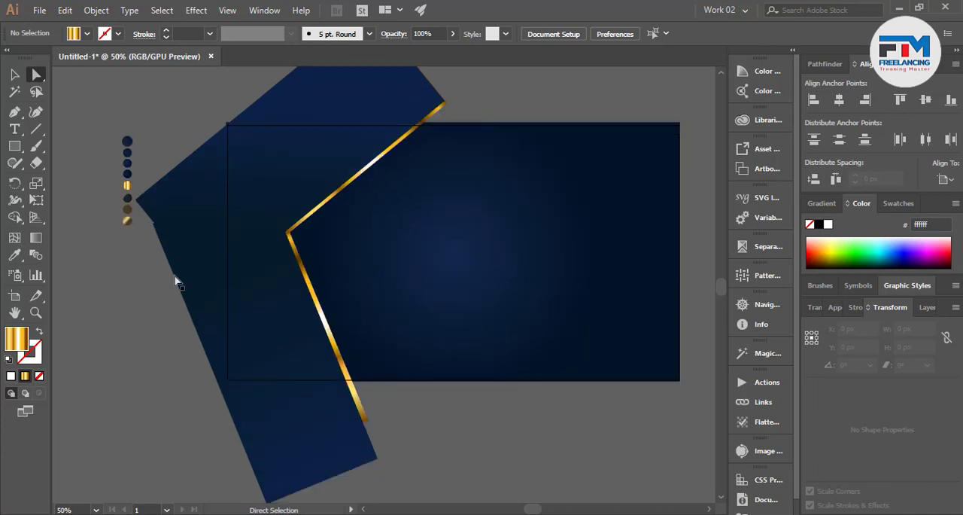
{"action": "left_click", "coordinate": [15, 112]}
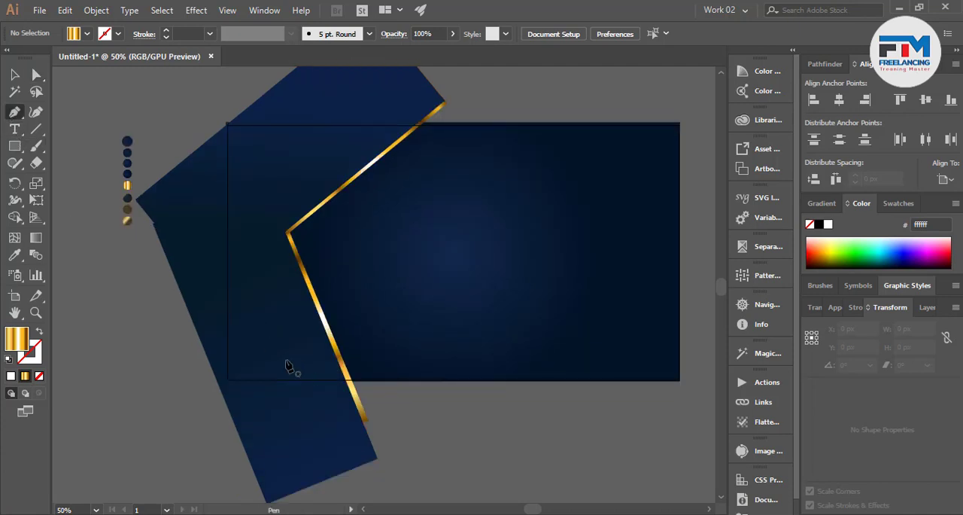
{"action": "left_click", "coordinate": [194, 356]}
{"action": "left_click", "coordinate": [368, 258]}
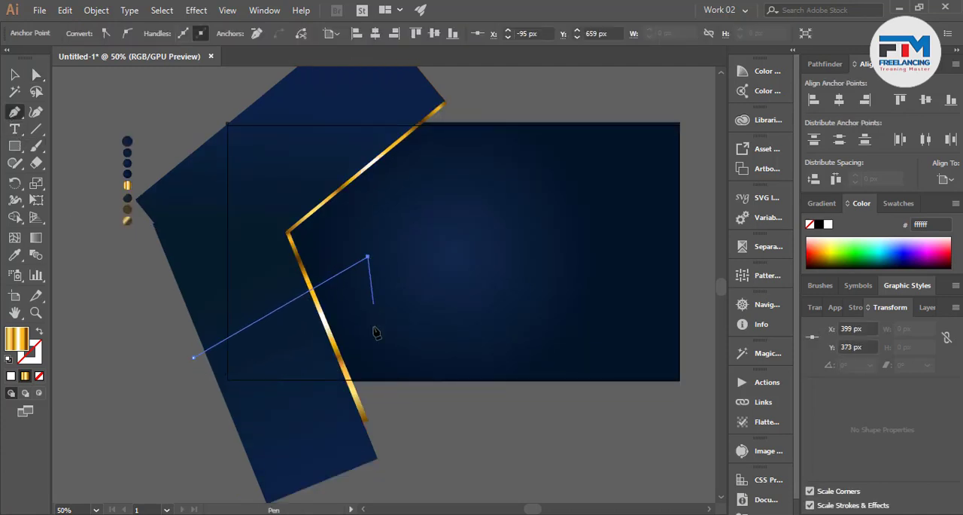
{"action": "left_click", "coordinate": [397, 409]}
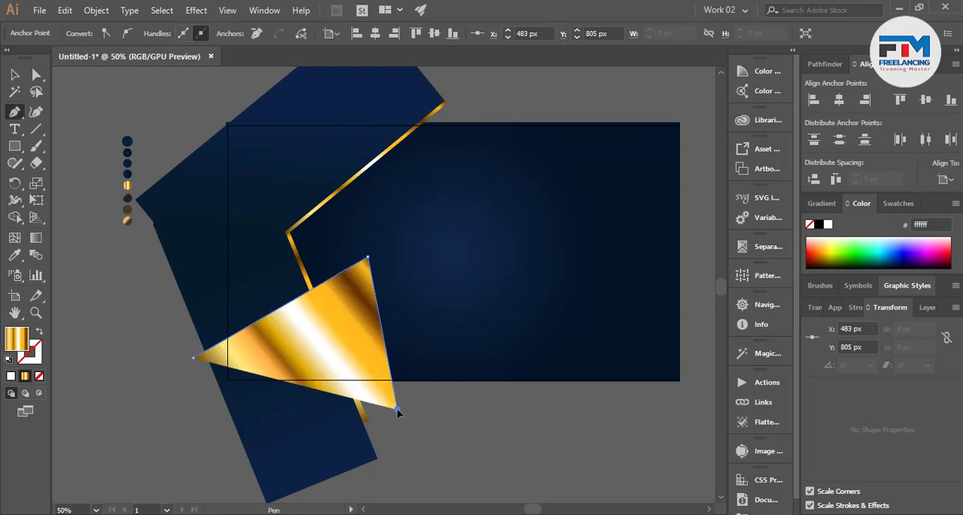
{"action": "key", "text": "ctrl+z"}
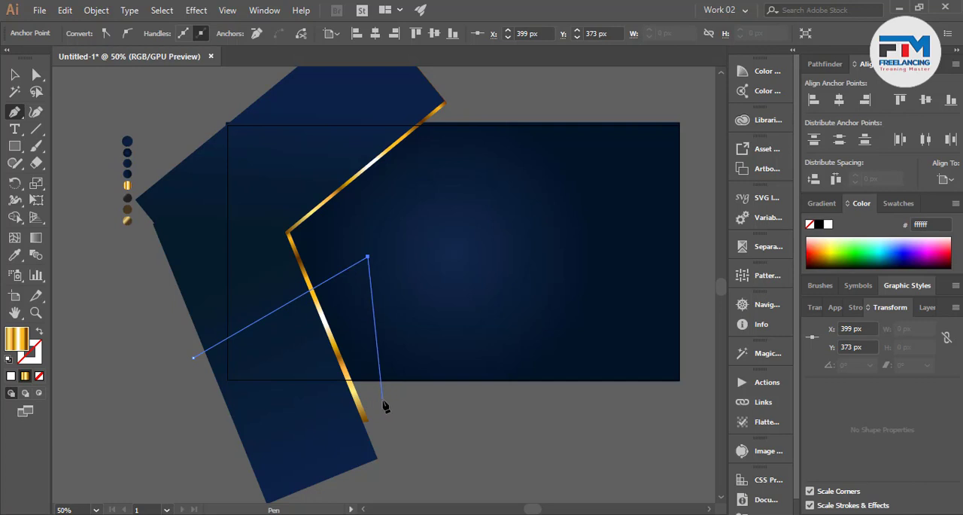
{"action": "left_click", "coordinate": [382, 399]}
{"action": "left_click", "coordinate": [205, 389]}
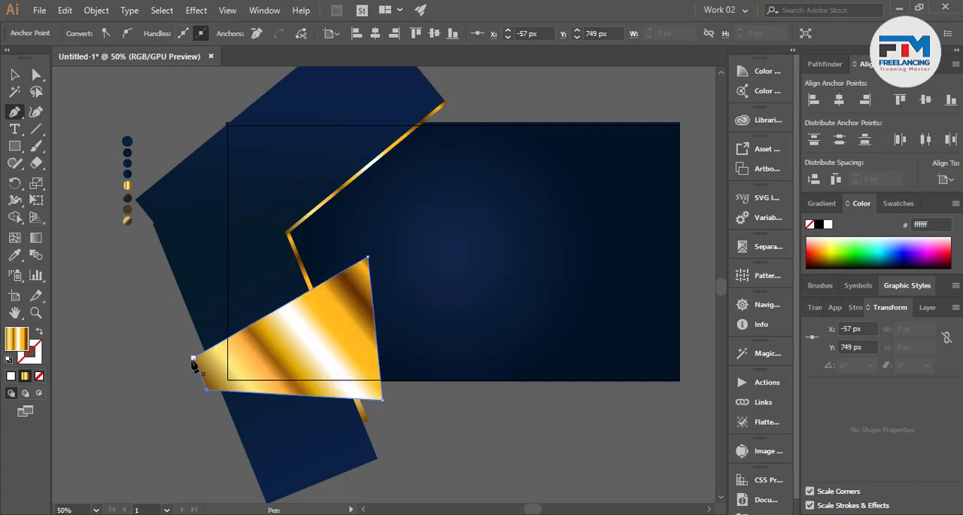
{"action": "left_click", "coordinate": [193, 360]}
{"action": "left_click", "coordinate": [14, 75]}
Fill the new four-point shape with the navy gradient sampled from the lower navy rectangle, and clear the selection
{"action": "left_click", "coordinate": [15, 254]}
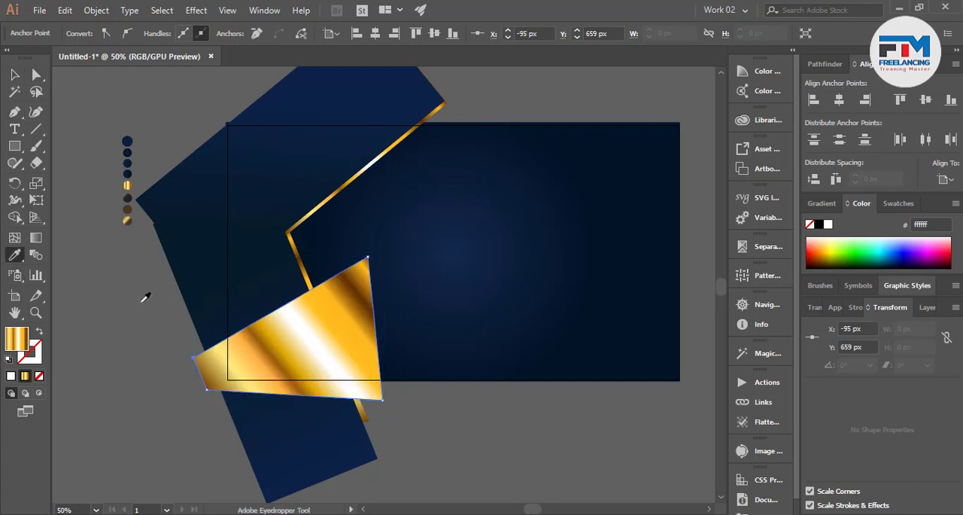
{"action": "left_click", "coordinate": [223, 308]}
{"action": "left_click", "coordinate": [15, 75]}
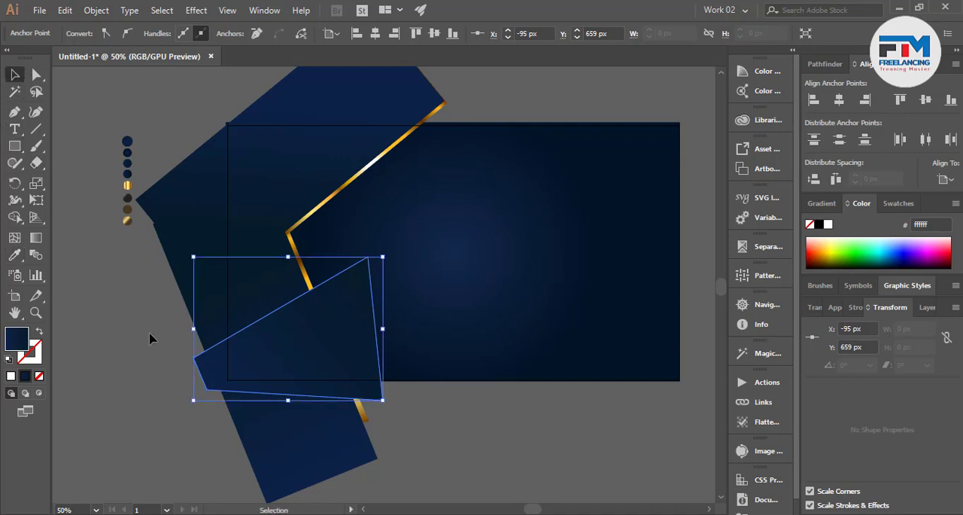
{"action": "left_click", "coordinate": [149, 338]}
Draw a straight diagonal Pen line from the new shape's peak to just beyond its lower edge
{"action": "scroll", "coordinate": [328, 355], "scroll_direction": "up", "scroll_amount": 2}
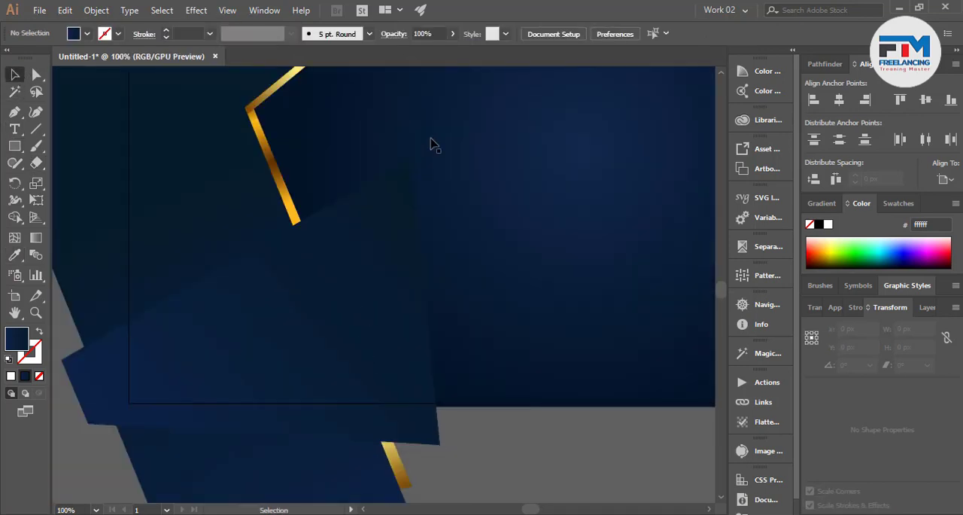
{"action": "left_click", "coordinate": [14, 111]}
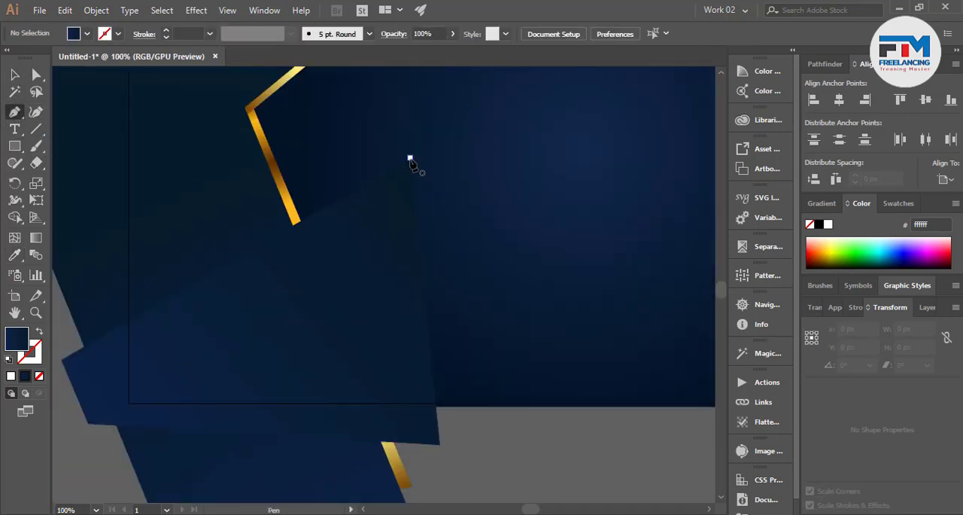
{"action": "left_click", "coordinate": [410, 158]}
{"action": "left_click", "coordinate": [245, 444]}
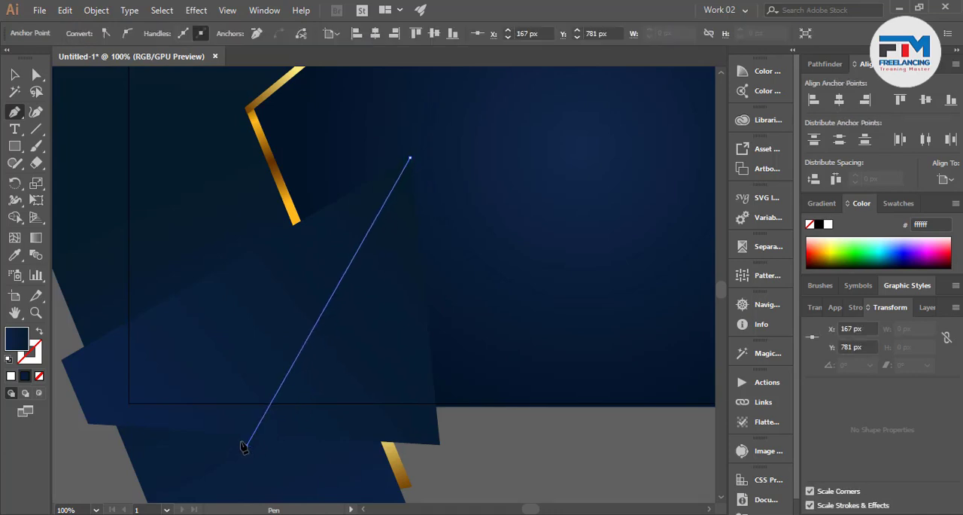
{"action": "left_click", "coordinate": [15, 75]}
Divide the four-point shape along the diagonal line with Pathfinder and ungroup the resulting pieces
{"action": "left_click", "coordinate": [206, 340], "text": "shift"}
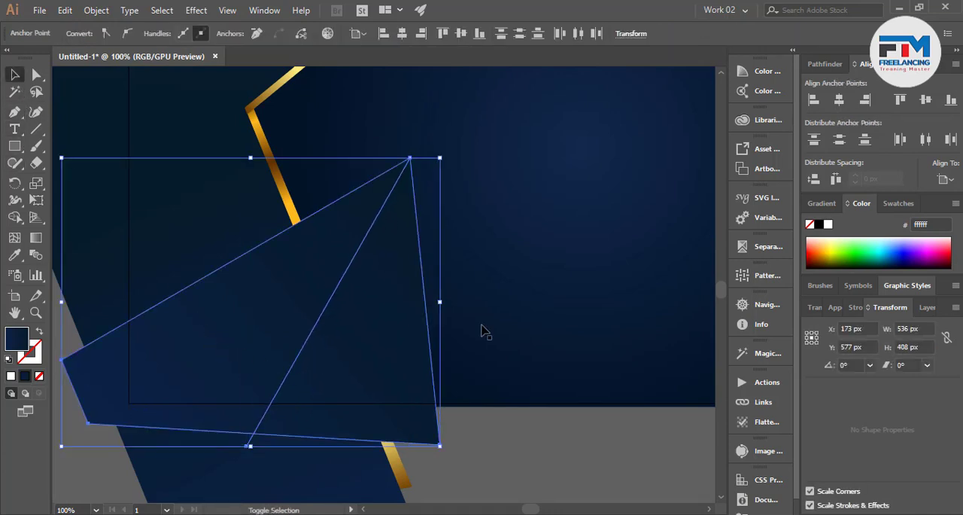
{"action": "left_click", "coordinate": [824, 64]}
{"action": "left_click", "coordinate": [816, 134]}
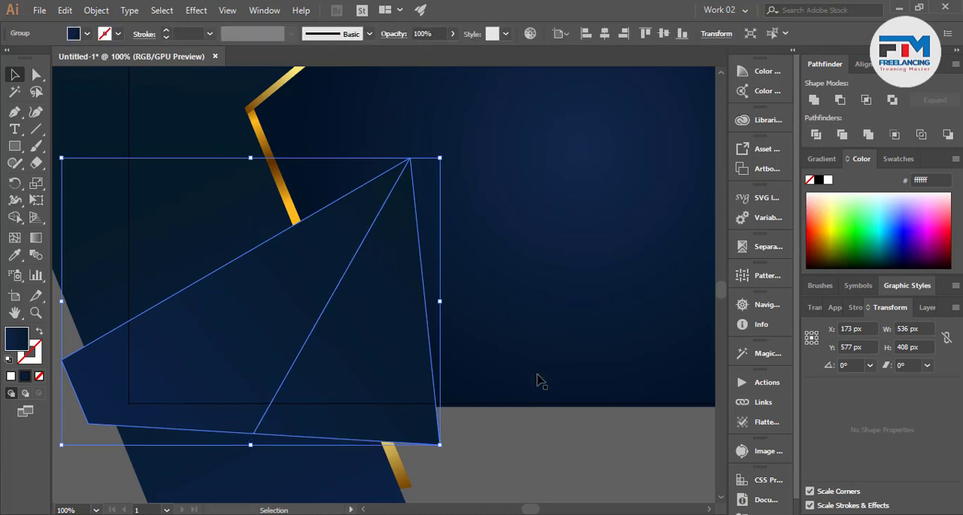
{"action": "left_click", "coordinate": [501, 439]}
{"action": "right_click", "coordinate": [314, 376]}
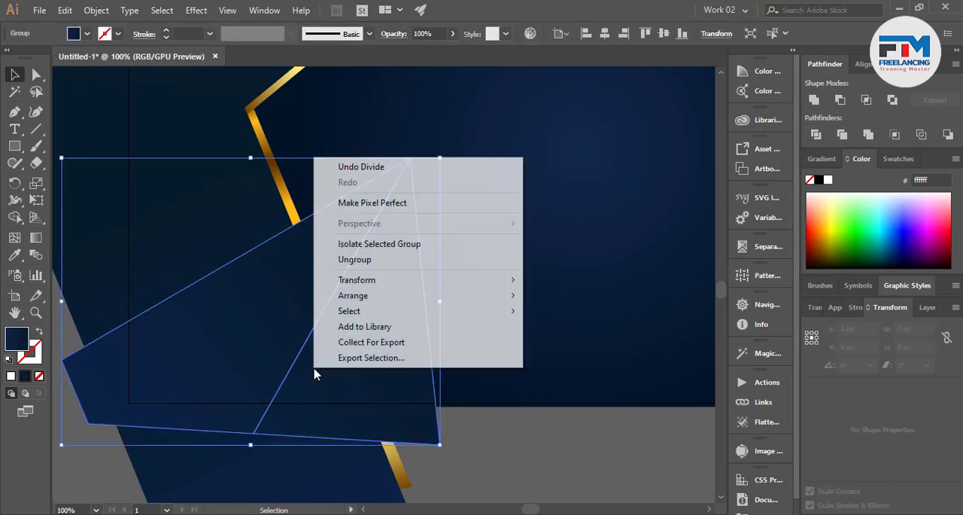
{"action": "left_click", "coordinate": [376, 264]}
{"action": "left_click", "coordinate": [532, 462]}
Run one navy gradient across both divided pieces, lighter near the peak and darker toward the lower end of the dividing line
{"action": "scroll", "coordinate": [482, 444], "scroll_direction": "up", "scroll_amount": 1}
{"action": "left_click", "coordinate": [369, 351]}
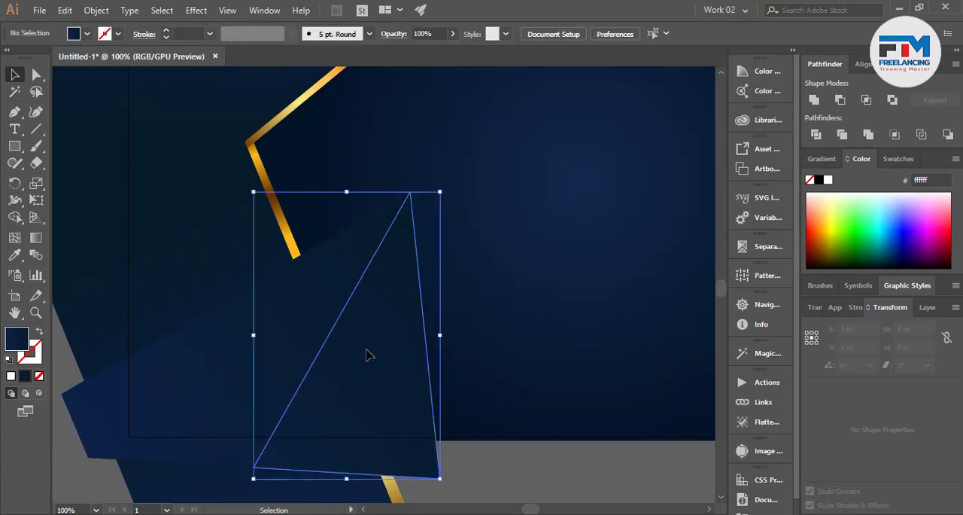
{"action": "left_click", "coordinate": [279, 337], "text": "shift"}
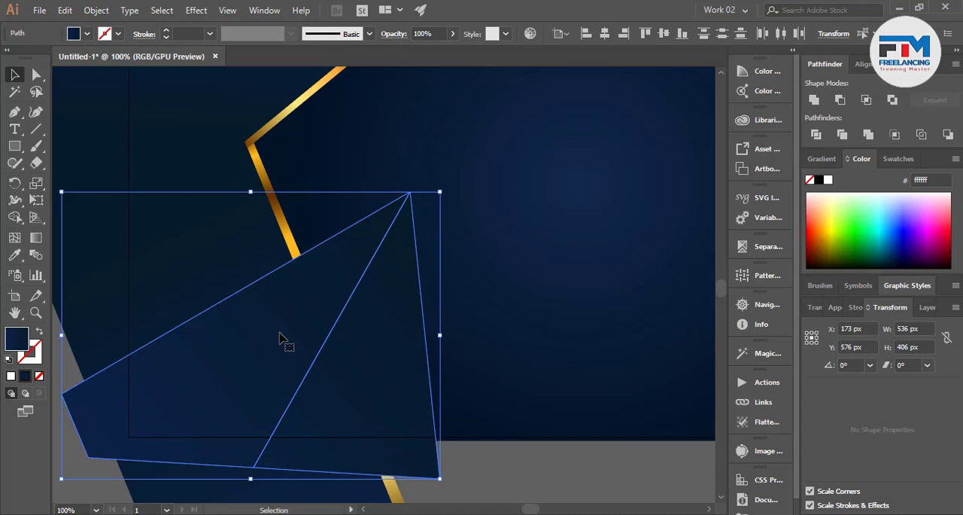
{"action": "left_click", "coordinate": [36, 237]}
{"action": "left_click_drag", "start_coordinate": [228, 415], "coordinate": [298, 353]}
{"action": "left_click_drag", "start_coordinate": [404, 279], "coordinate": [251, 454]}
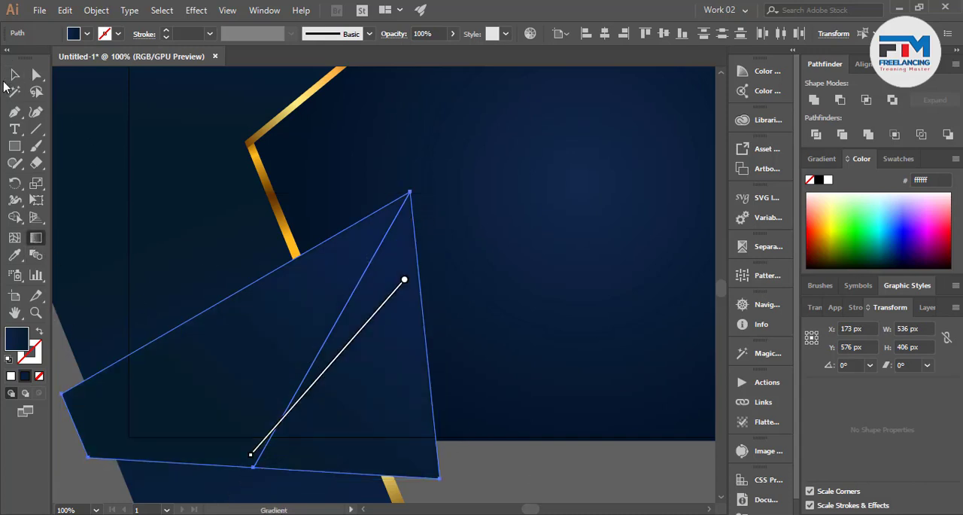
{"action": "left_click", "coordinate": [14, 76]}
{"action": "left_click", "coordinate": [488, 461]}
Redirect the right triangular piece's gradient diagonally so it fades from lighter navy in the upper half to dark near its base
{"action": "left_click", "coordinate": [357, 406]}
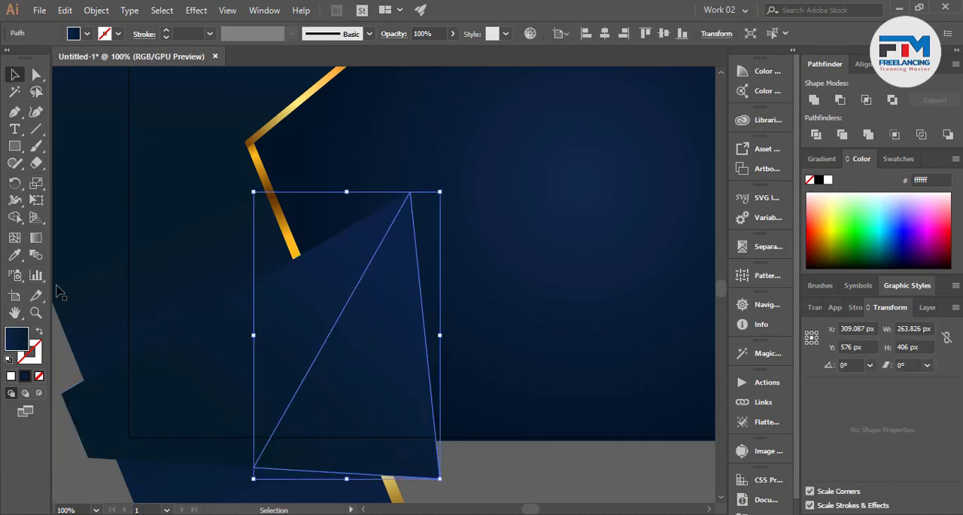
{"action": "left_click", "coordinate": [36, 237]}
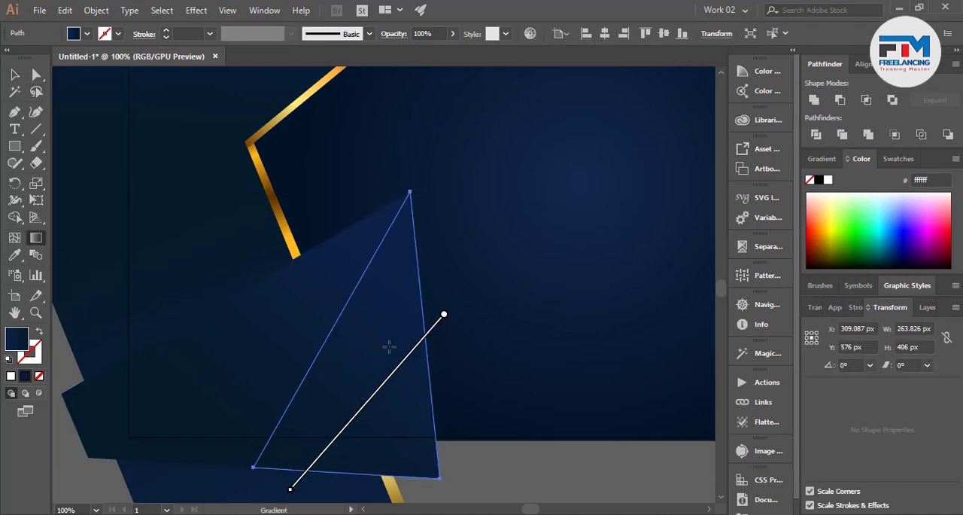
{"action": "left_click_drag", "start_coordinate": [390, 323], "coordinate": [327, 441]}
{"action": "left_click_drag", "start_coordinate": [425, 272], "coordinate": [350, 426]}
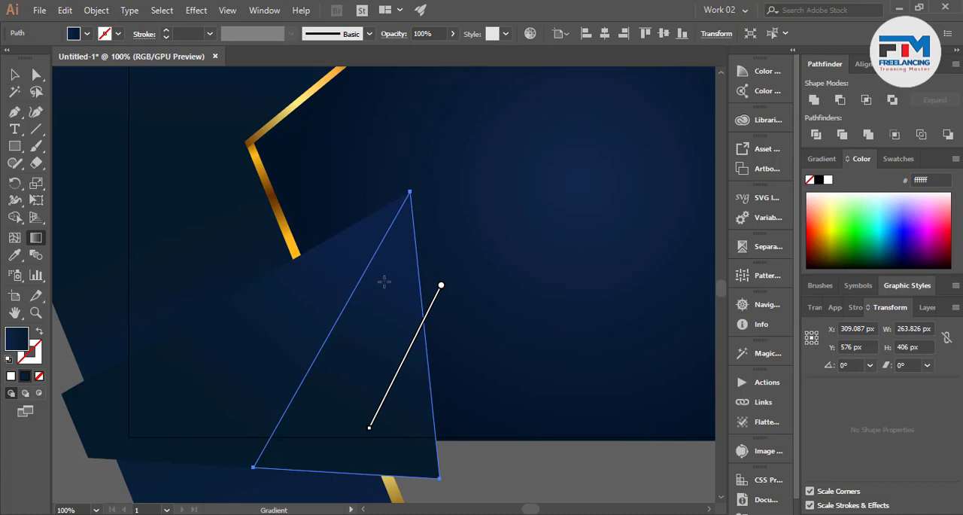
{"action": "left_click_drag", "start_coordinate": [374, 305], "coordinate": [302, 461]}
{"action": "key", "text": "v"}
{"action": "left_click", "coordinate": [479, 465]}
{"action": "left_click", "coordinate": [363, 379]}
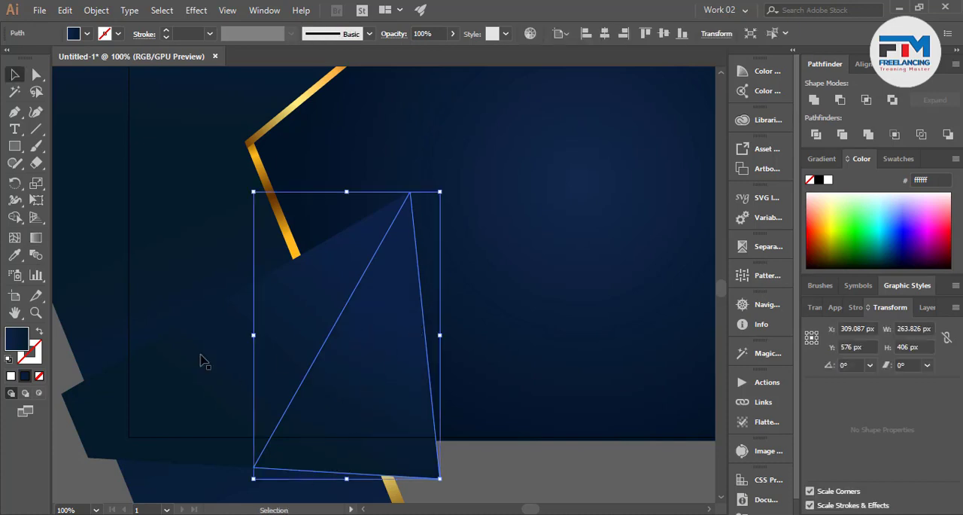
{"action": "left_click", "coordinate": [40, 238]}
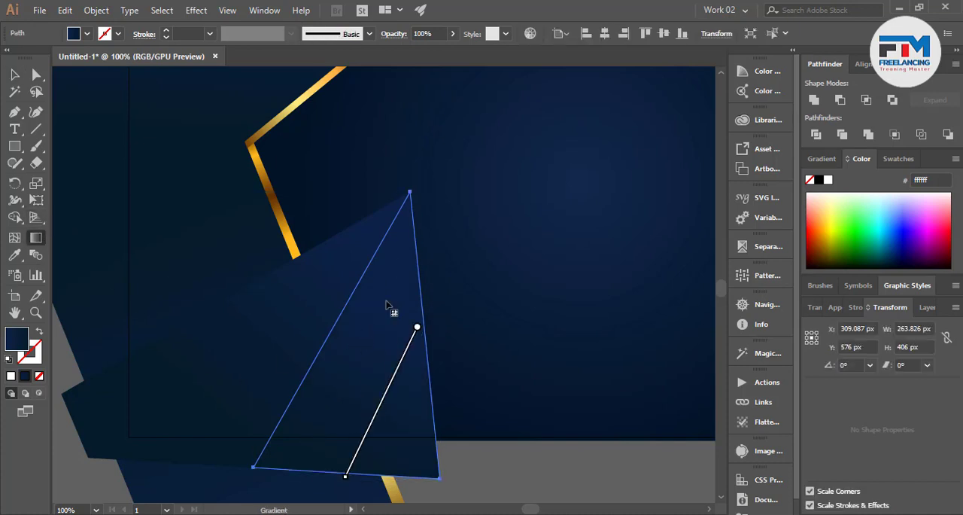
{"action": "left_click_drag", "start_coordinate": [386, 305], "coordinate": [318, 447]}
{"action": "left_click", "coordinate": [15, 75]}
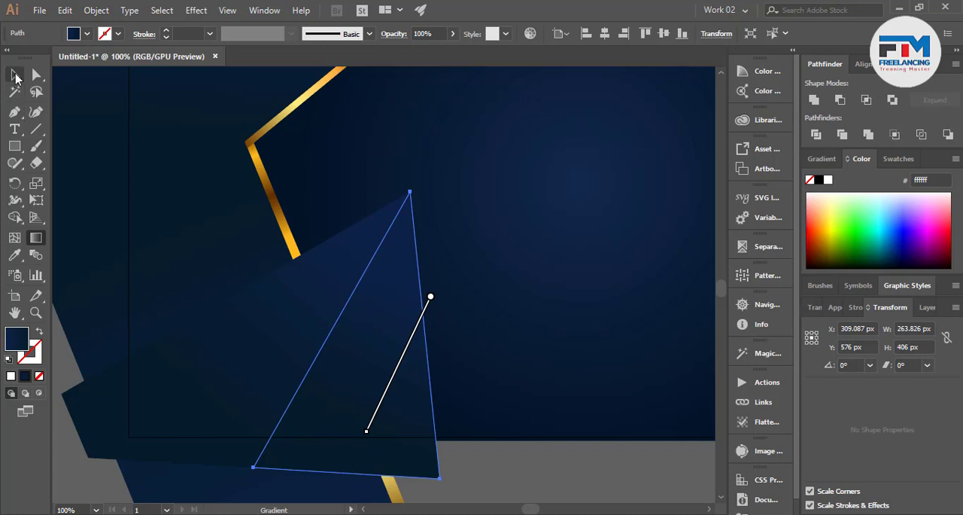
{"action": "left_click", "coordinate": [545, 470]}
Try running the left facet's navy gradient downward from its sloping upper edge across most of its height
{"action": "left_click", "coordinate": [280, 350]}
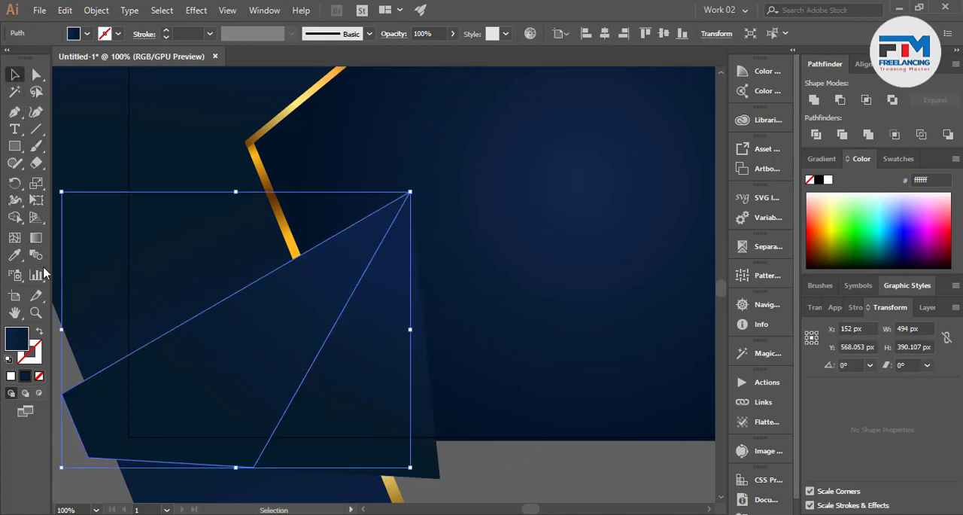
{"action": "left_click", "coordinate": [36, 238]}
{"action": "mouse_move", "coordinate": [355, 297]}
{"action": "left_mouse_down"}
{"action": "mouse_move", "coordinate": [259, 366]}
{"action": "mouse_move", "coordinate": [254, 359]}
{"action": "left_mouse_up"}
{"action": "left_click_drag", "start_coordinate": [240, 310], "coordinate": [264, 425]}
{"action": "left_click_drag", "start_coordinate": [236, 289], "coordinate": [256, 378]}
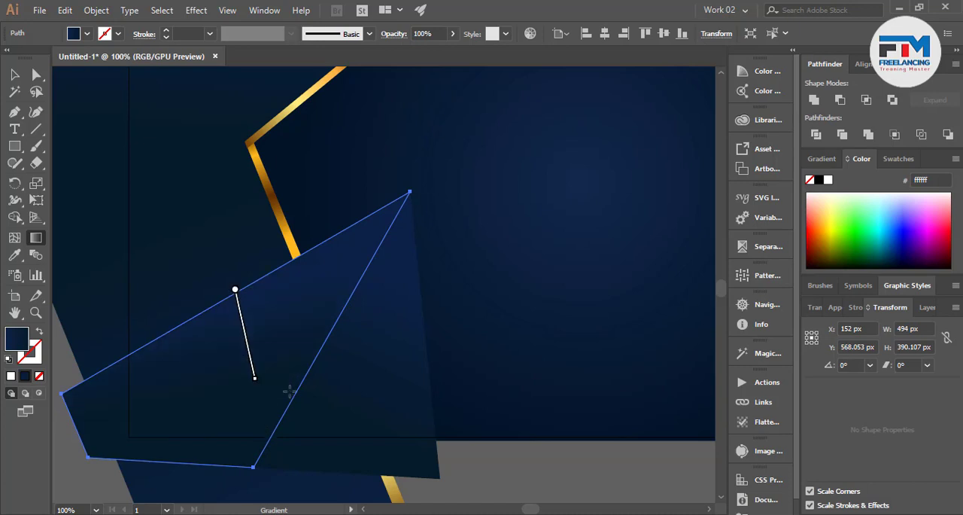
{"action": "mouse_move", "coordinate": [236, 273]}
{"action": "left_mouse_down"}
{"action": "mouse_move", "coordinate": [281, 365]}
{"action": "mouse_move", "coordinate": [243, 418]}
{"action": "left_mouse_up"}
{"action": "left_click", "coordinate": [15, 75]}
{"action": "scroll", "coordinate": [245, 260], "scroll_direction": "down", "scroll_amount": 3}
{"action": "left_click", "coordinate": [423, 404]}
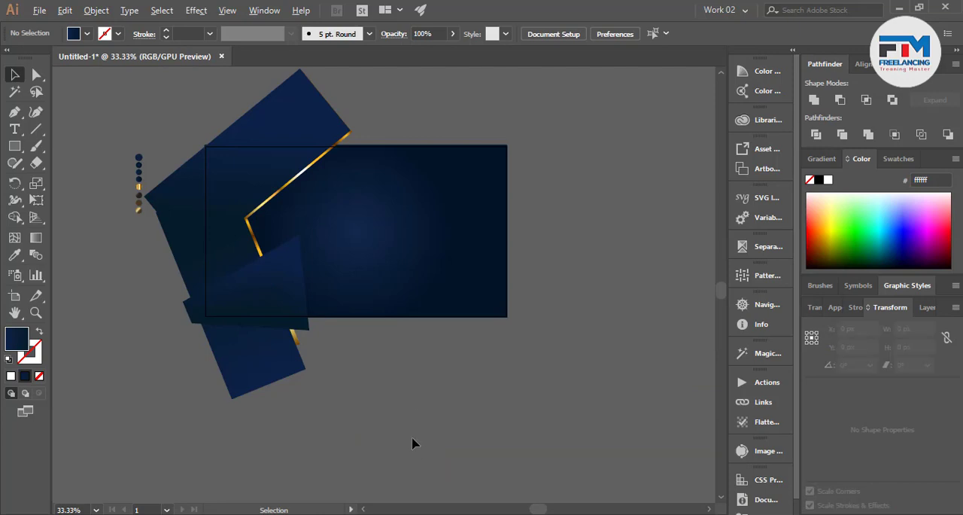
Shorten the left facet's gradient so it fades from lighter navy at the sloping upper edge to dark near its middle
{"action": "scroll", "coordinate": [329, 308], "scroll_direction": "up", "scroll_amount": 5}
{"action": "left_click", "coordinate": [215, 306]}
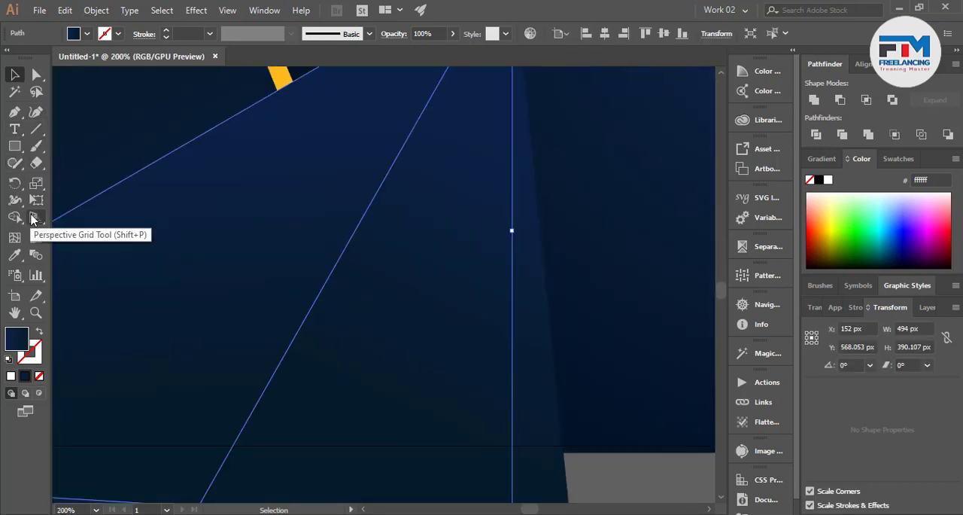
{"action": "left_click", "coordinate": [36, 237]}
{"action": "left_click_drag", "start_coordinate": [164, 164], "coordinate": [191, 321]}
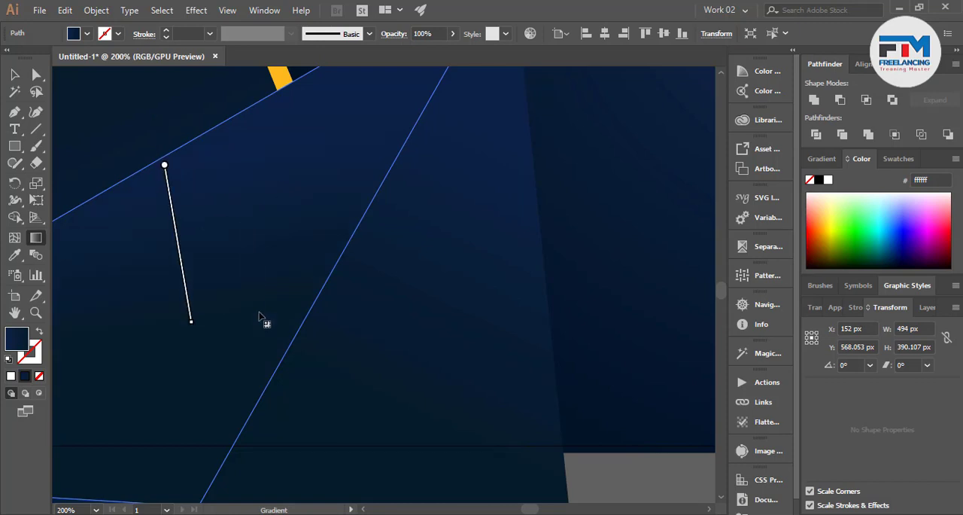
{"action": "left_click_drag", "start_coordinate": [158, 125], "coordinate": [193, 331]}
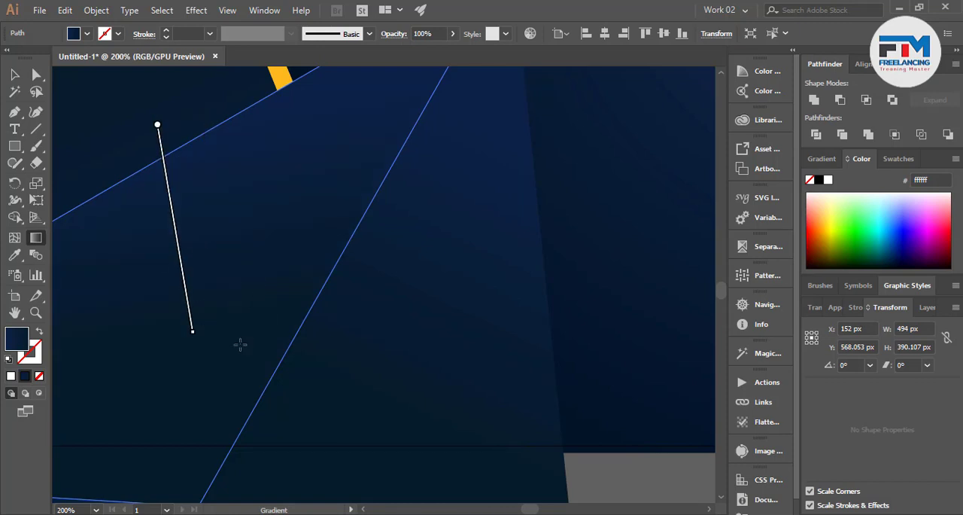
{"action": "left_click", "coordinate": [14, 74]}
{"action": "key", "text": "ctrl+minus"}
{"action": "key", "text": "ctrl+minus"}
{"action": "key", "text": "ctrl+minus"}
{"action": "key", "text": "ctrl+minus"}
{"action": "left_click", "coordinate": [367, 344]}
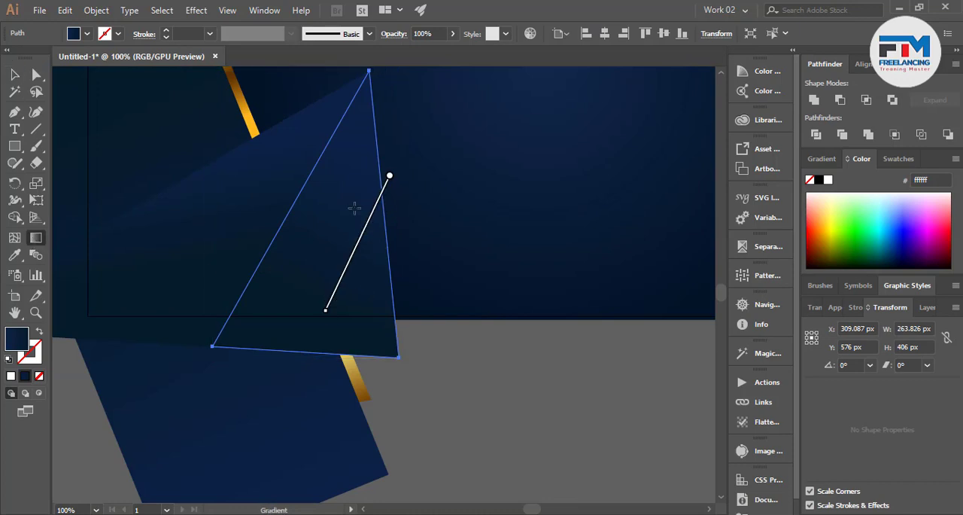
Redirect the right facet's navy gradient diagonally from its right edge toward the lower part of the dividing line
{"action": "left_click_drag", "start_coordinate": [361, 225], "coordinate": [300, 257]}
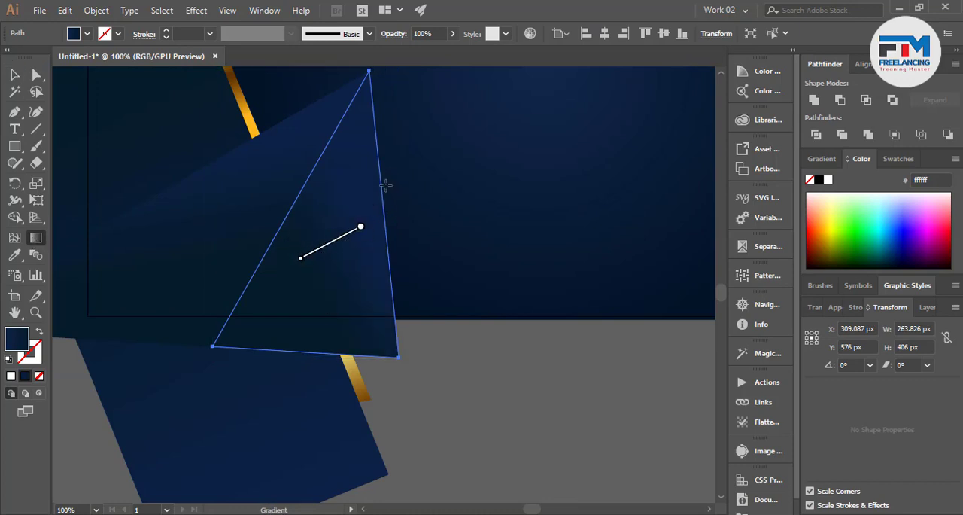
{"action": "left_click_drag", "start_coordinate": [392, 204], "coordinate": [300, 322]}
{"action": "left_click", "coordinate": [15, 75]}
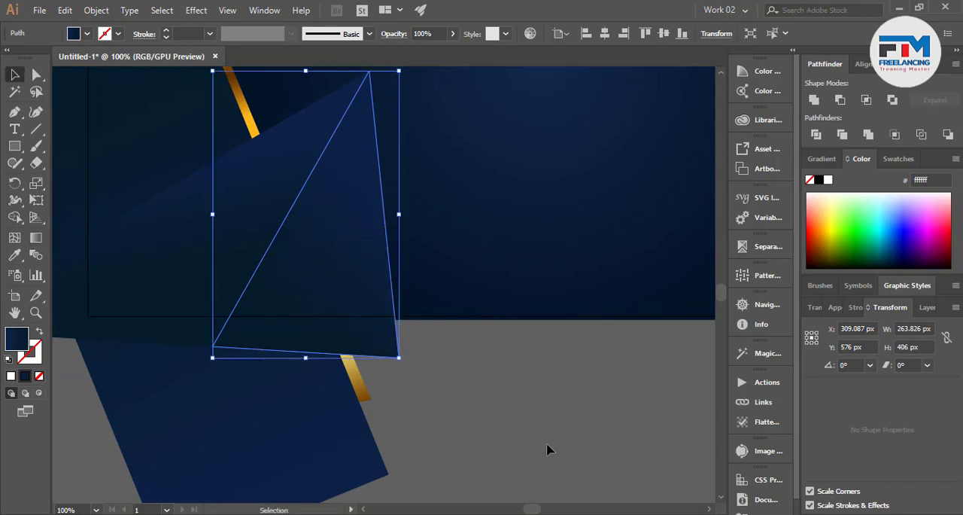
{"action": "left_click", "coordinate": [404, 389]}
Examine the two-facet shape's shading up close and against the whole composition
{"action": "key", "text": "ctrl+minus"}
{"action": "key", "text": "ctrl+minus"}
{"action": "key", "text": "ctrl+minus"}
{"action": "scroll", "coordinate": [354, 337], "scroll_direction": "up", "scroll_amount": 2}
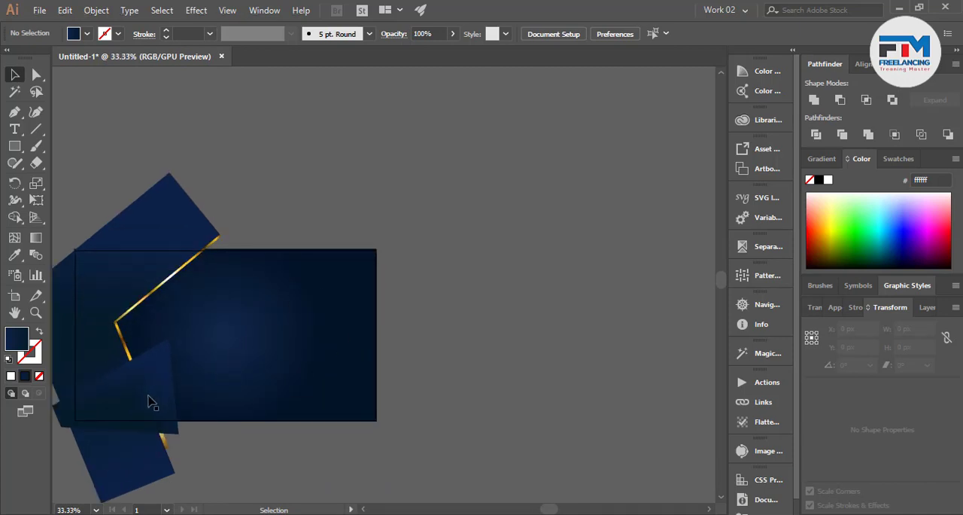
{"action": "scroll", "coordinate": [263, 391], "scroll_direction": "down", "scroll_amount": 1}
{"action": "scroll", "coordinate": [150, 394], "scroll_direction": "up", "scroll_amount": 4}
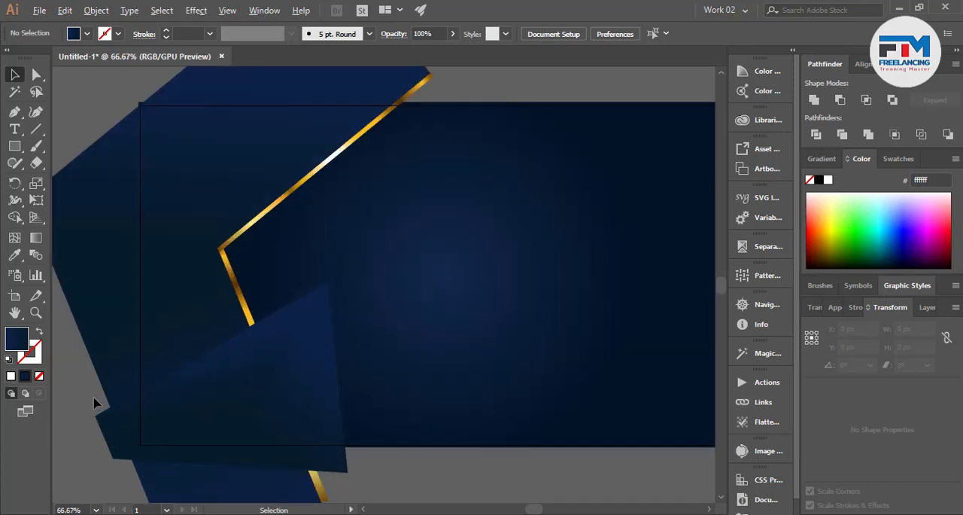
{"action": "left_click", "coordinate": [200, 401]}
{"action": "scroll", "coordinate": [196, 377], "scroll_direction": "up", "scroll_amount": 1}
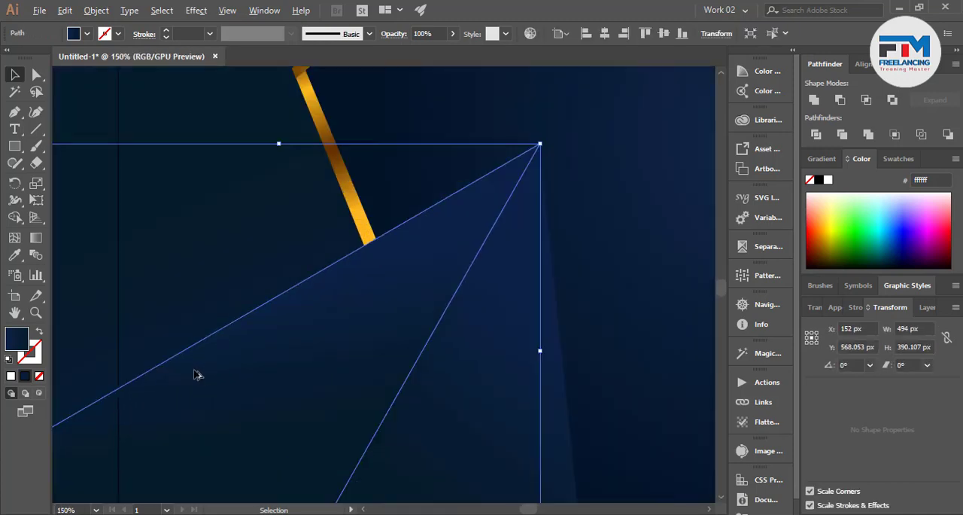
{"action": "scroll", "coordinate": [288, 382], "scroll_direction": "down", "scroll_amount": 2}
{"action": "left_click", "coordinate": [124, 398]}
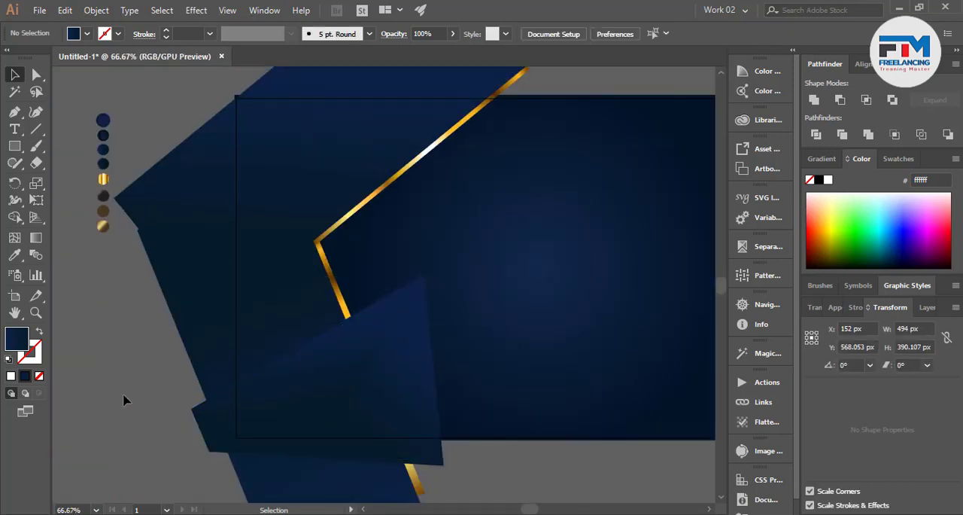
Draw a Pen outline over the folded shape, sharing its peak but extending slightly beyond its left and lower-right corners
{"action": "left_click", "coordinate": [14, 112]}
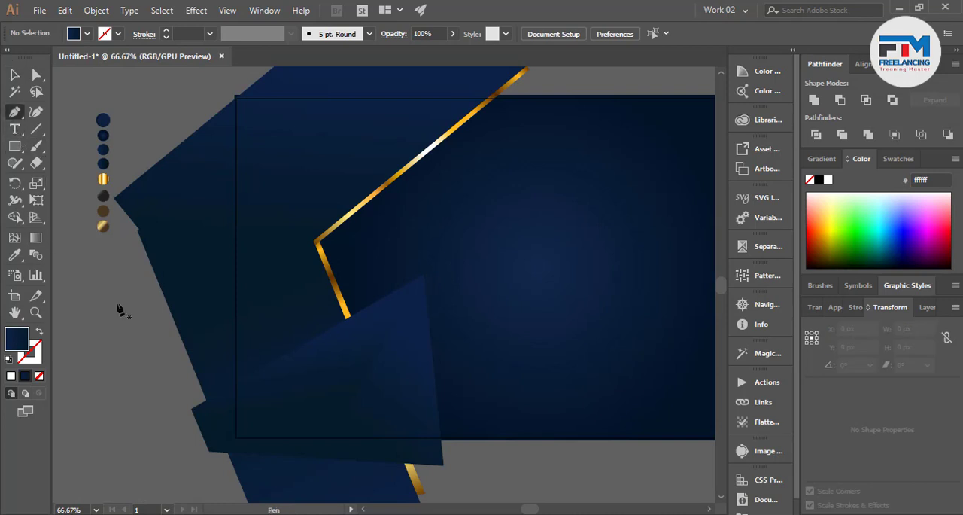
{"action": "left_click", "coordinate": [189, 411]}
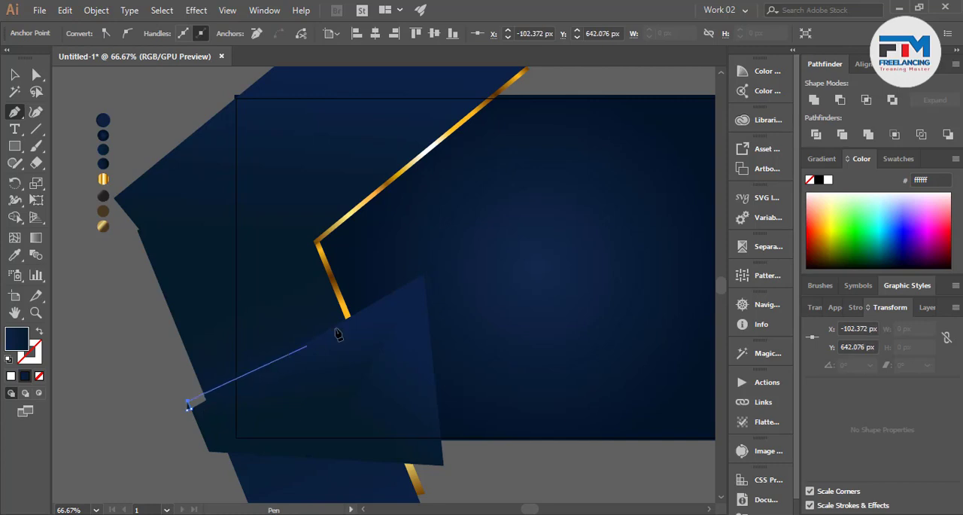
{"action": "left_click", "coordinate": [423, 275]}
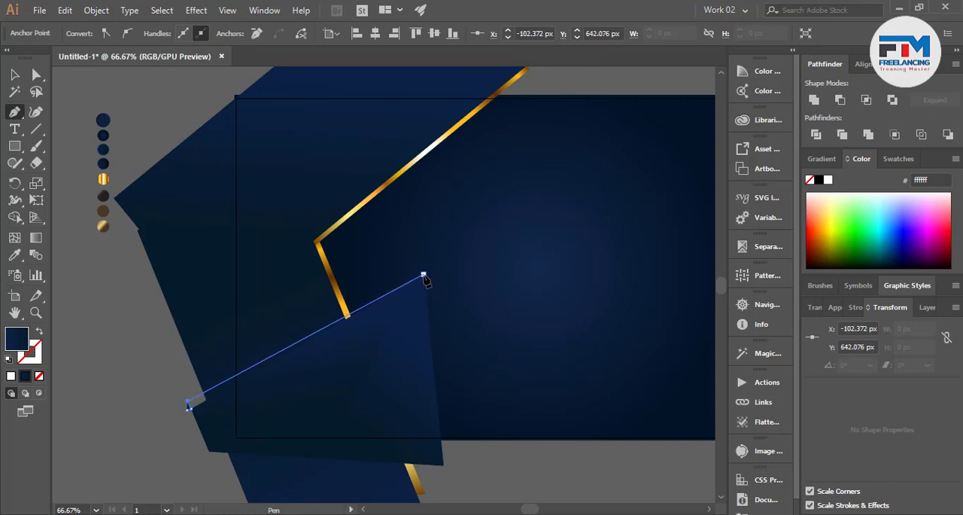
{"action": "left_click", "coordinate": [452, 464]}
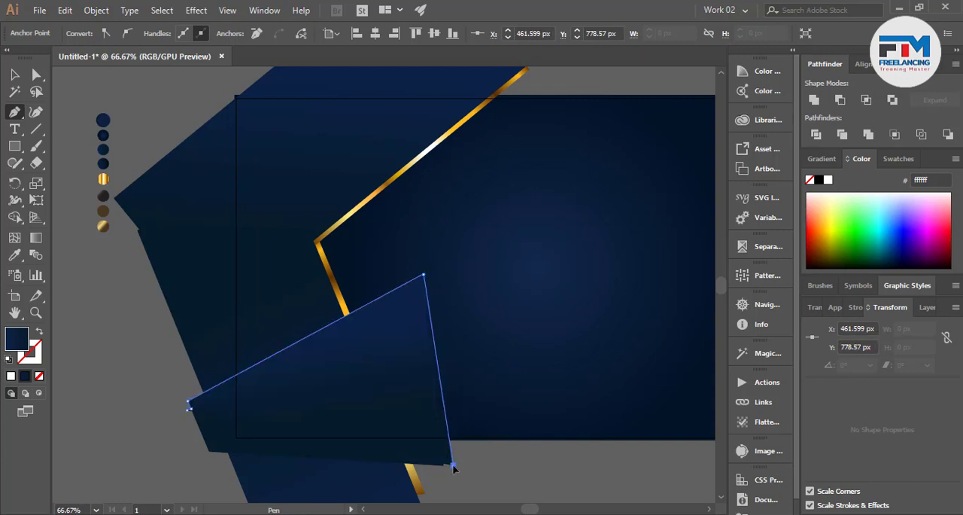
{"action": "left_click", "coordinate": [206, 451]}
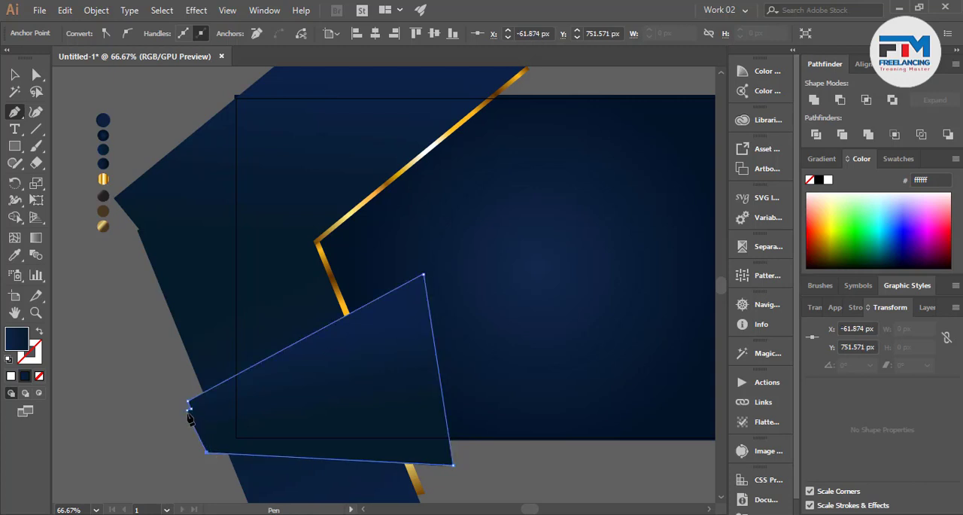
{"action": "left_click", "coordinate": [188, 410]}
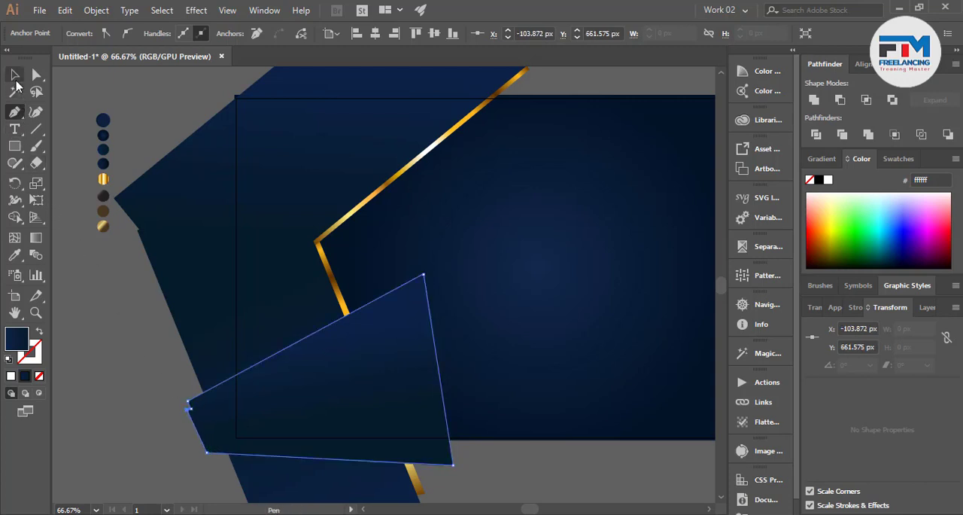
Send the new outline shape together with the background to the back, keeping the shape just above the background
{"action": "left_click", "coordinate": [15, 75]}
{"action": "left_click", "coordinate": [524, 382], "text": "shift"}
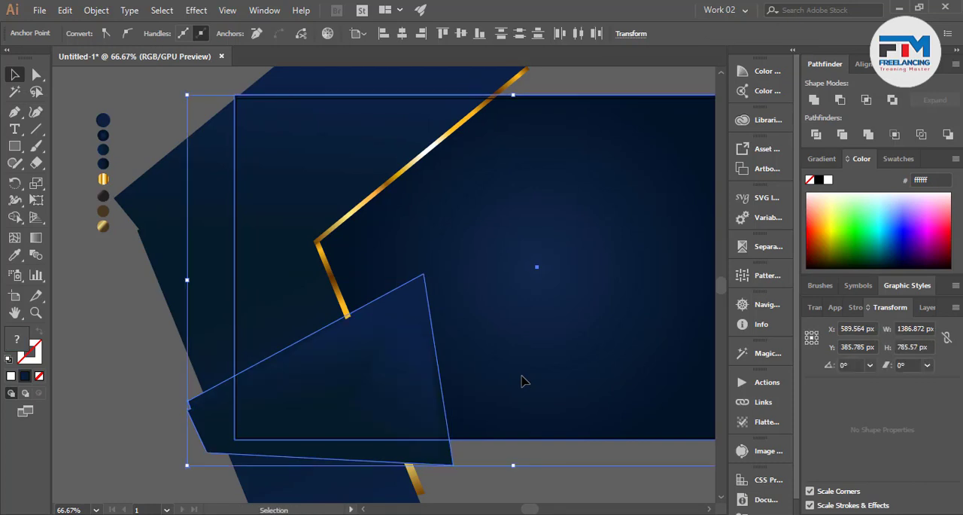
{"action": "left_click", "coordinate": [477, 478]}
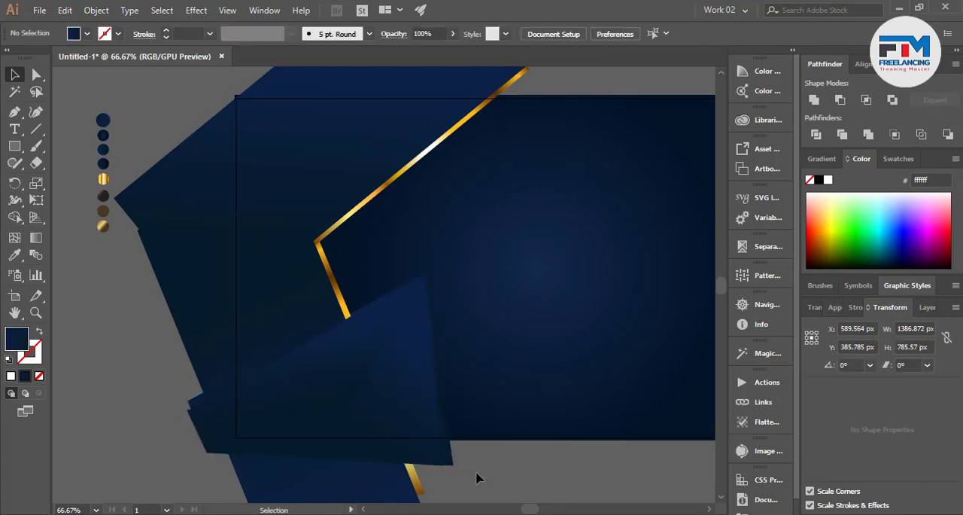
Fill the backing shape with the striped gold gradient sampled from the swatch circles beside the artboard
{"action": "left_click", "coordinate": [254, 444]}
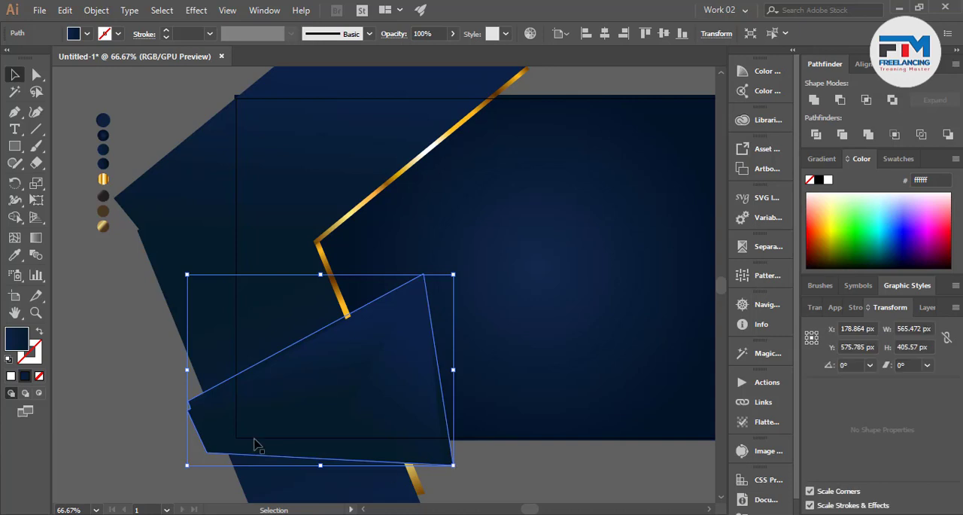
{"action": "left_click", "coordinate": [15, 254]}
{"action": "left_click", "coordinate": [103, 179]}
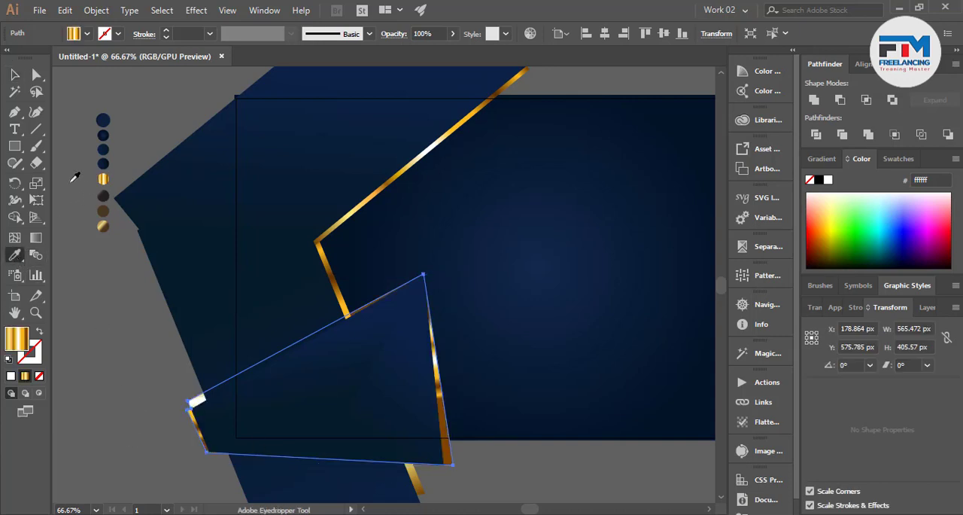
{"action": "left_click", "coordinate": [13, 76]}
Reorient the backing shape's gold gradient diagonally so bright highlights fall along the strip at the folded shape's right edge
{"action": "left_click", "coordinate": [36, 238]}
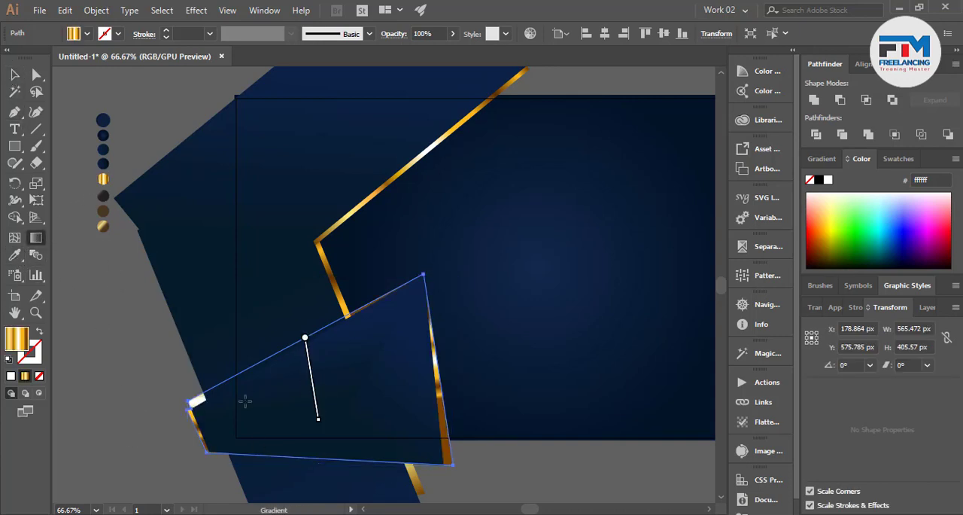
{"action": "left_click_drag", "start_coordinate": [261, 469], "coordinate": [432, 365]}
{"action": "left_click_drag", "start_coordinate": [306, 404], "coordinate": [377, 442]}
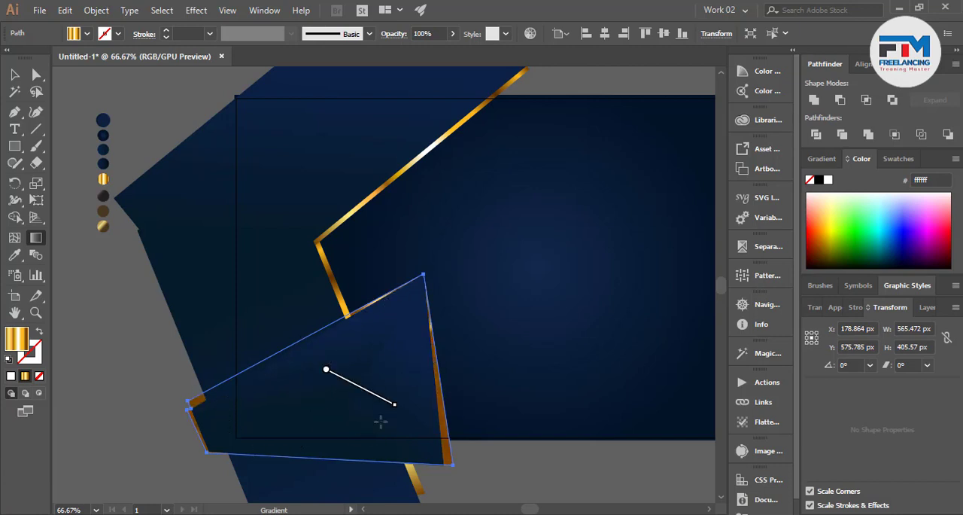
{"action": "left_click_drag", "start_coordinate": [404, 338], "coordinate": [414, 454]}
{"action": "left_click_drag", "start_coordinate": [362, 304], "coordinate": [357, 342]}
{"action": "left_click_drag", "start_coordinate": [319, 304], "coordinate": [319, 443]}
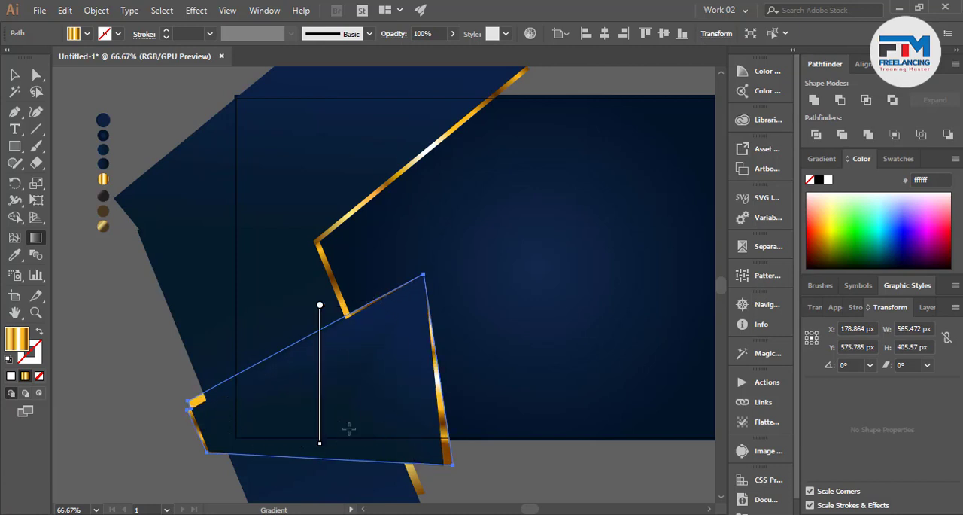
{"action": "left_click_drag", "start_coordinate": [382, 299], "coordinate": [334, 422]}
{"action": "left_click_drag", "start_coordinate": [332, 444], "coordinate": [320, 435]}
{"action": "left_click", "coordinate": [15, 75]}
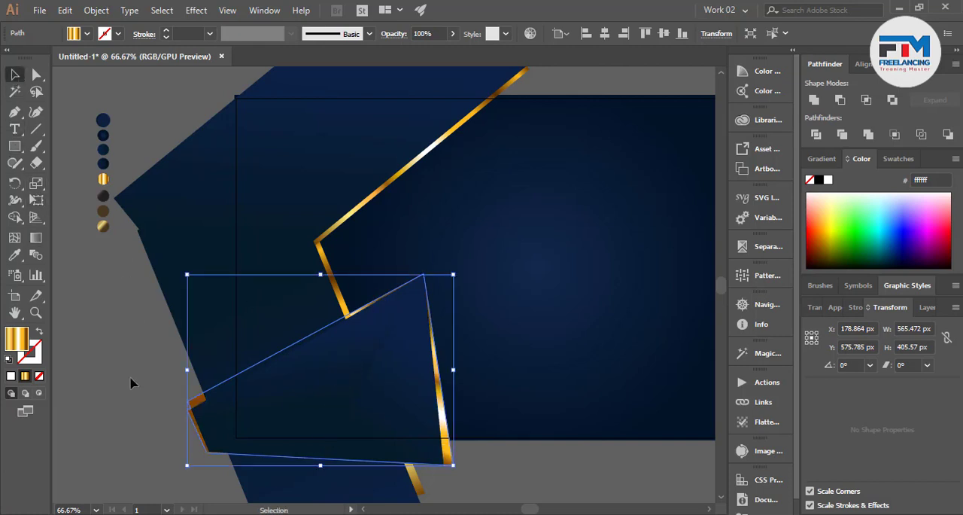
Send the lower slanted rectangle, its gold edge strip and the background behind the gold backing shape
{"action": "left_click", "coordinate": [131, 383]}
{"action": "left_click", "coordinate": [222, 362]}
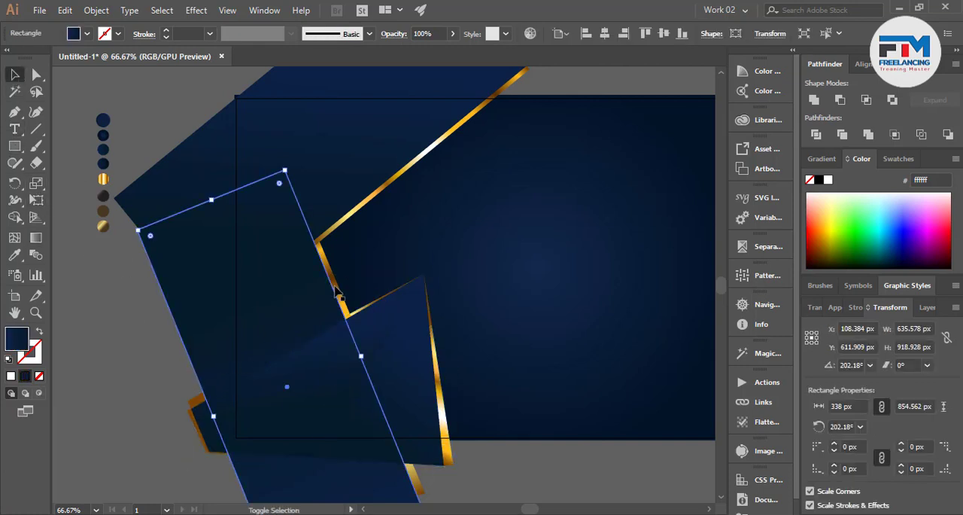
{"action": "left_click", "coordinate": [336, 290], "text": "shift"}
{"action": "left_click", "coordinate": [515, 269], "text": "shift"}
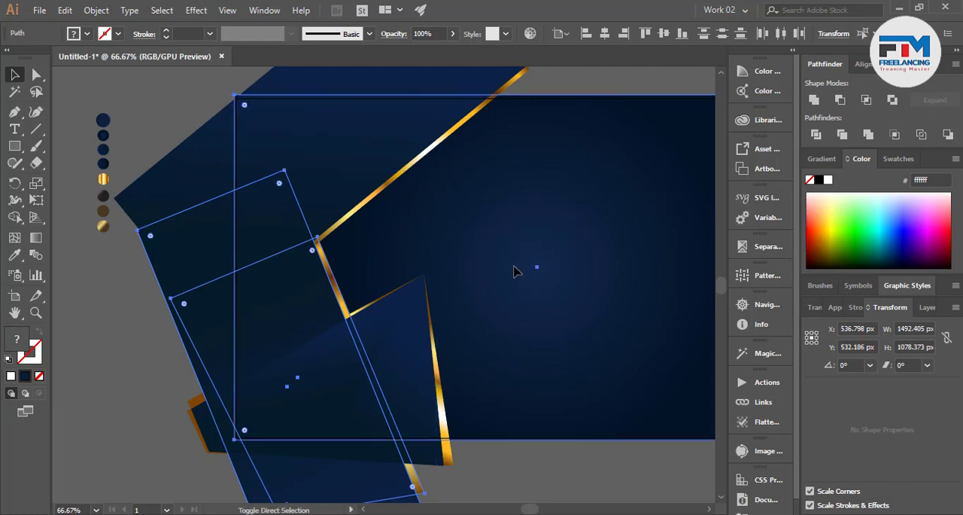
{"action": "left_click", "coordinate": [507, 460]}
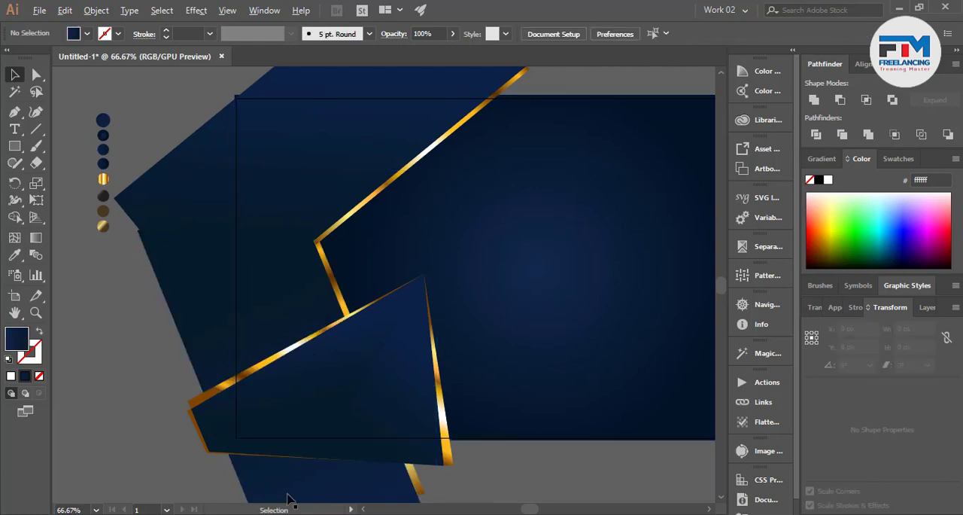
Draw a navy gradient rectangle about 189 by 399 px over the slanted shapes near the gold corner
{"action": "scroll", "coordinate": [182, 376], "scroll_direction": "down", "scroll_amount": 3}
{"action": "scroll", "coordinate": [316, 374], "scroll_direction": "up", "scroll_amount": 1}
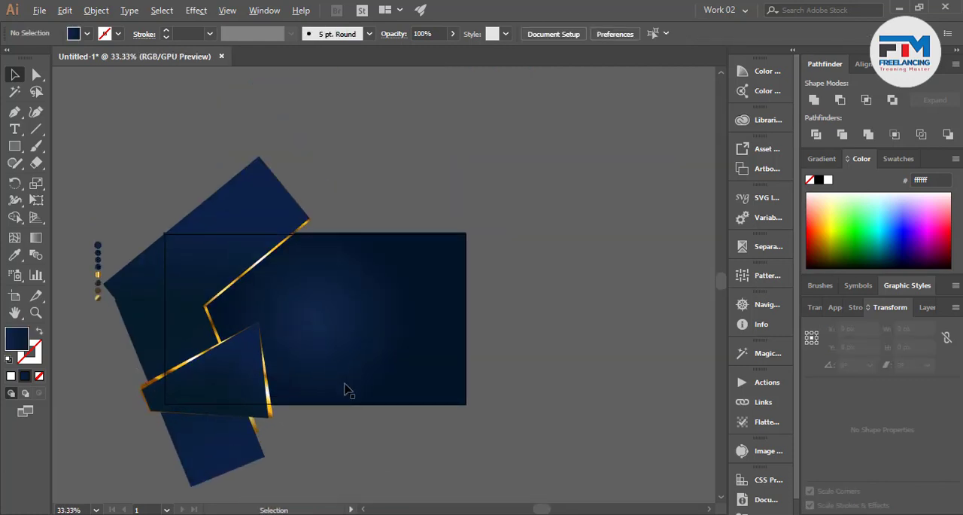
{"action": "scroll", "coordinate": [250, 335], "scroll_direction": "up", "scroll_amount": 2}
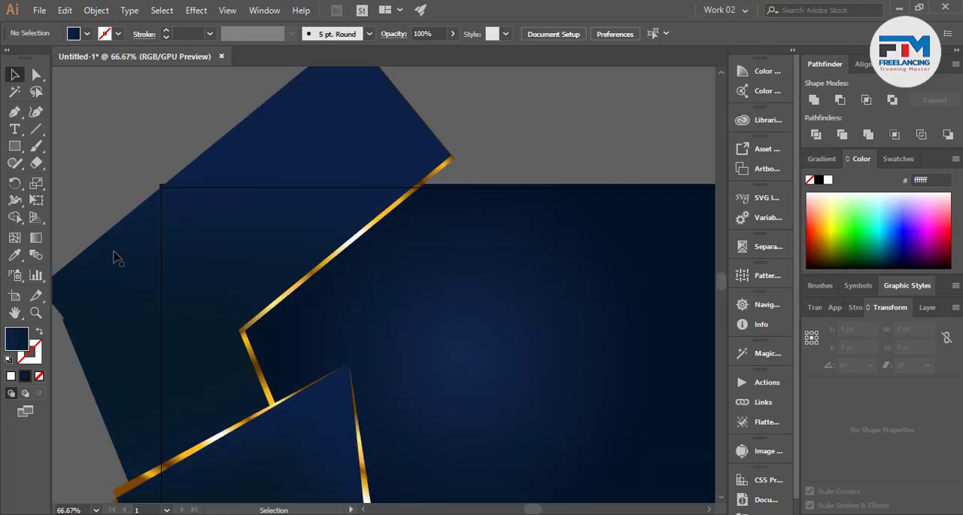
{"action": "left_click", "coordinate": [14, 145]}
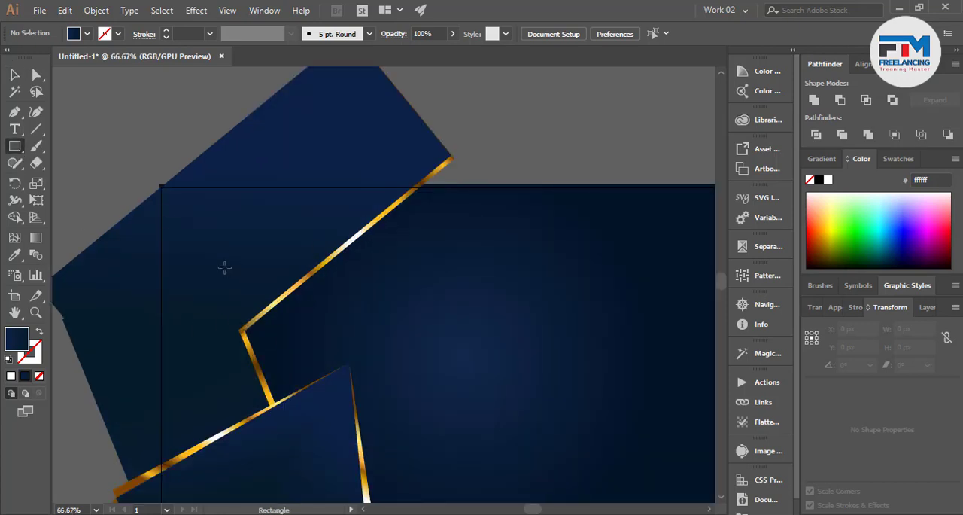
{"action": "left_click_drag", "start_coordinate": [226, 262], "coordinate": [297, 460]}
Tilt the new rectangle to about 342° and move it off the artboard, above and left of the artwork
{"action": "key", "text": "v"}
{"action": "left_click_drag", "start_coordinate": [271, 394], "coordinate": [264, 358]}
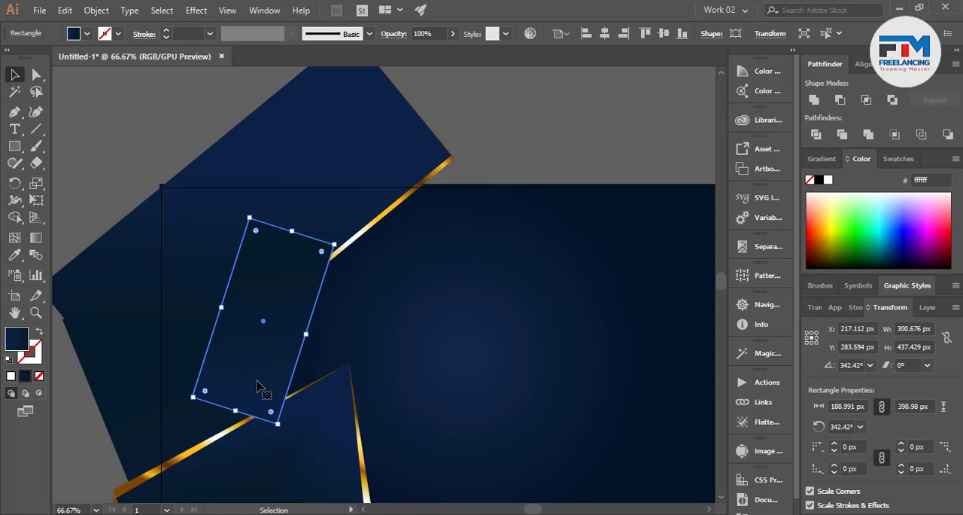
{"action": "scroll", "coordinate": [451, 437], "scroll_direction": "down", "scroll_amount": 4}
{"action": "left_click_drag", "start_coordinate": [408, 413], "coordinate": [308, 264]}
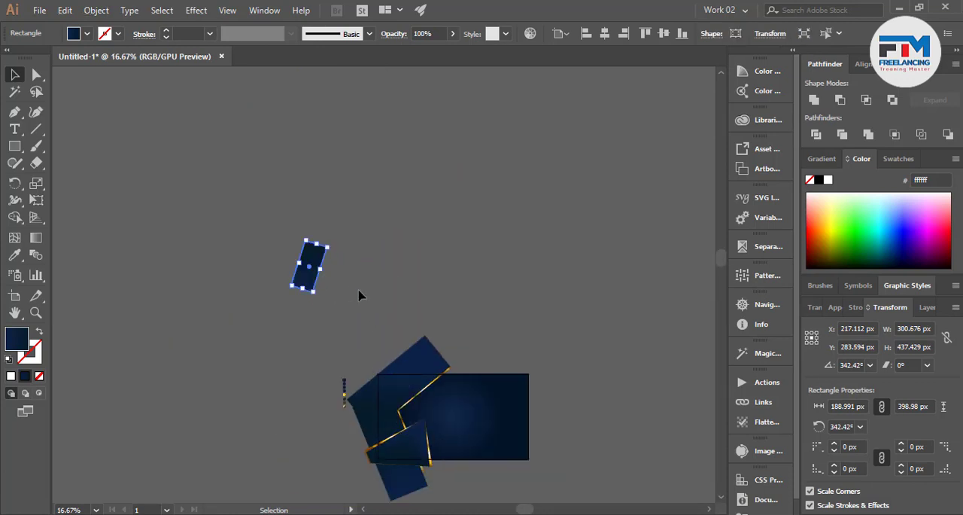
Duplicate the tilted navy rectangle in place and move the stacked copies beside the column of colour sample circles
{"action": "left_click", "coordinate": [360, 291]}
{"action": "scroll", "coordinate": [315, 267], "scroll_direction": "up", "scroll_amount": 4}
{"action": "left_click", "coordinate": [291, 279]}
{"action": "key", "text": "a"}
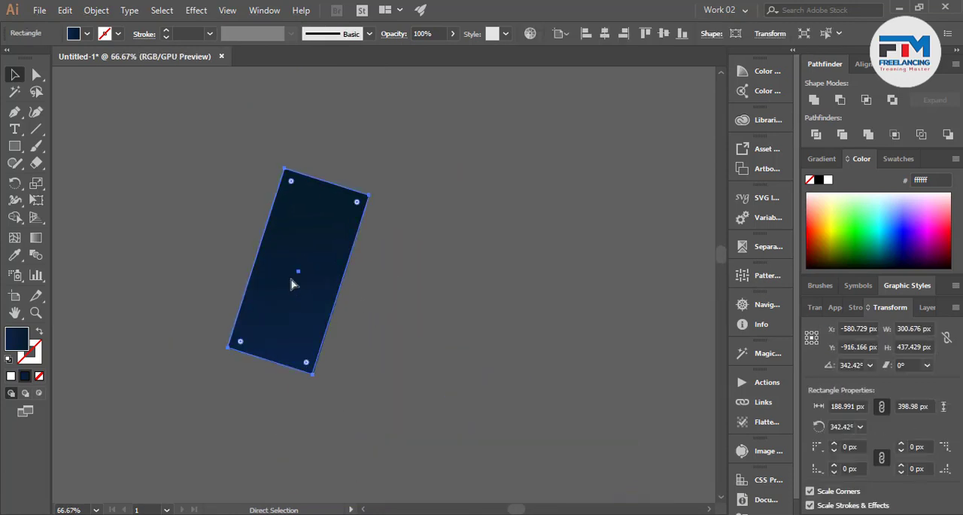
{"action": "key", "text": "v"}
{"action": "scroll", "coordinate": [426, 351], "scroll_direction": "down", "scroll_amount": 4}
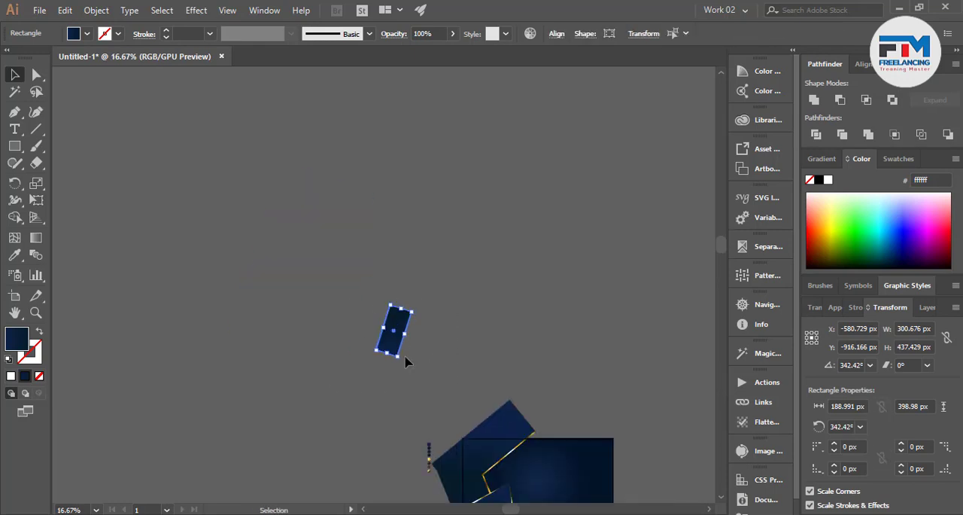
{"action": "left_click_drag", "start_coordinate": [395, 357], "coordinate": [347, 447]}
{"action": "left_click_drag", "start_coordinate": [396, 473], "coordinate": [397, 474]}
{"action": "scroll", "coordinate": [399, 476], "scroll_direction": "up", "scroll_amount": 6}
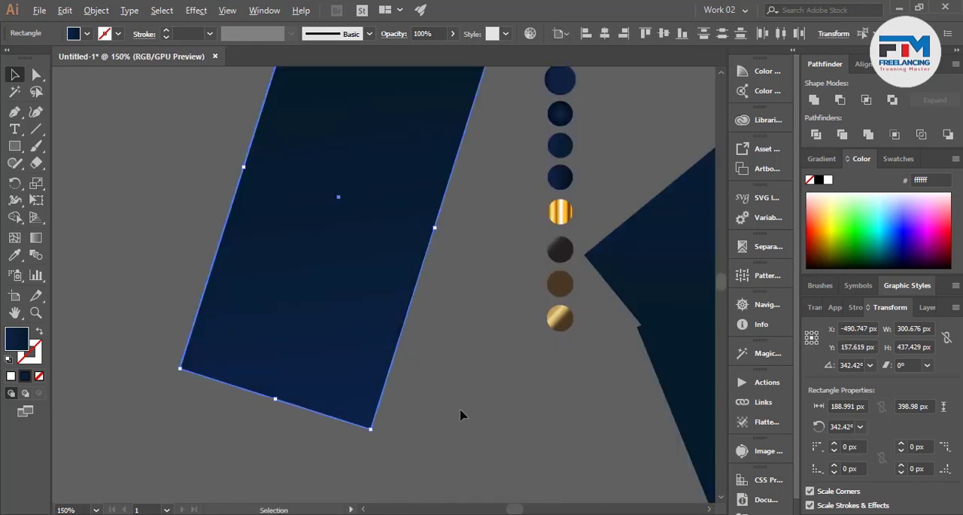
Fill the front rectangle with the muted gold gradient from the lowest sample circle and move it clear to the left of the stack
{"action": "key", "text": "i"}
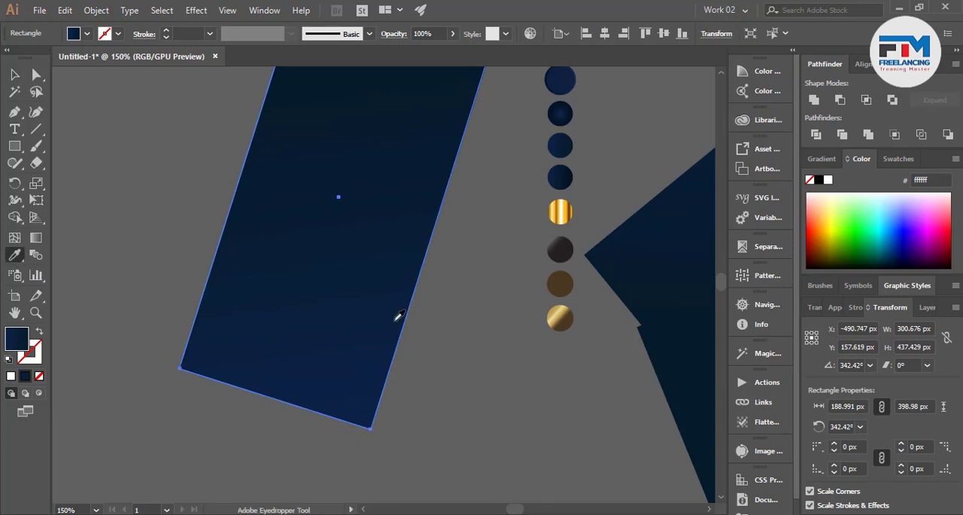
{"action": "left_click", "coordinate": [560, 319]}
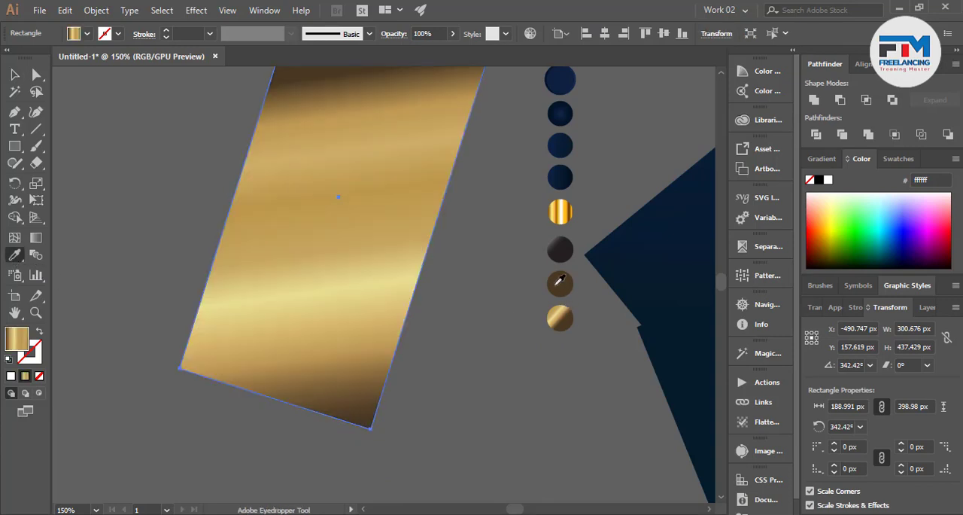
{"action": "left_click", "coordinate": [15, 76]}
{"action": "left_click", "coordinate": [425, 281]}
{"action": "left_click_drag", "start_coordinate": [324, 271], "coordinate": [102, 253]}
Fill the next navy rectangle in the stack with the solid brown from the sample circles
{"action": "left_click", "coordinate": [380, 301]}
{"action": "left_click", "coordinate": [14, 254]}
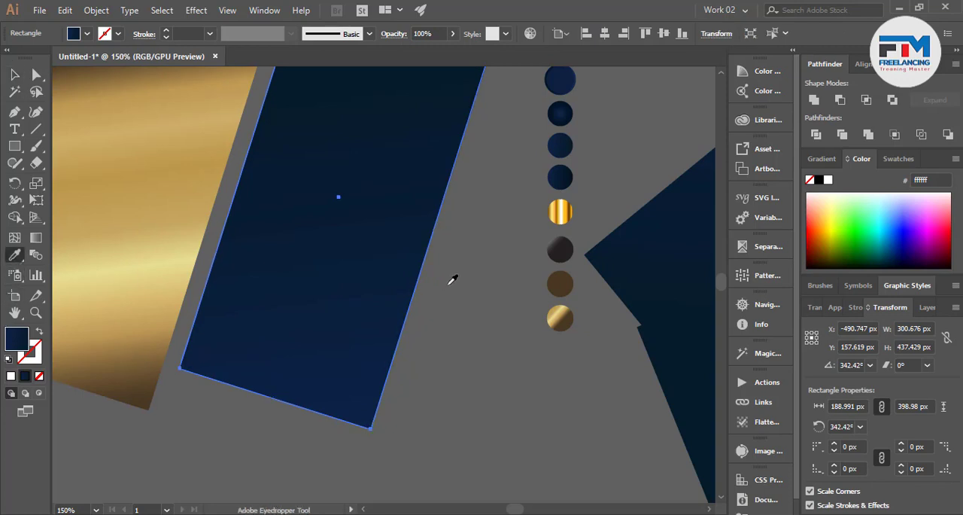
{"action": "left_click", "coordinate": [565, 284]}
{"action": "left_click", "coordinate": [15, 74]}
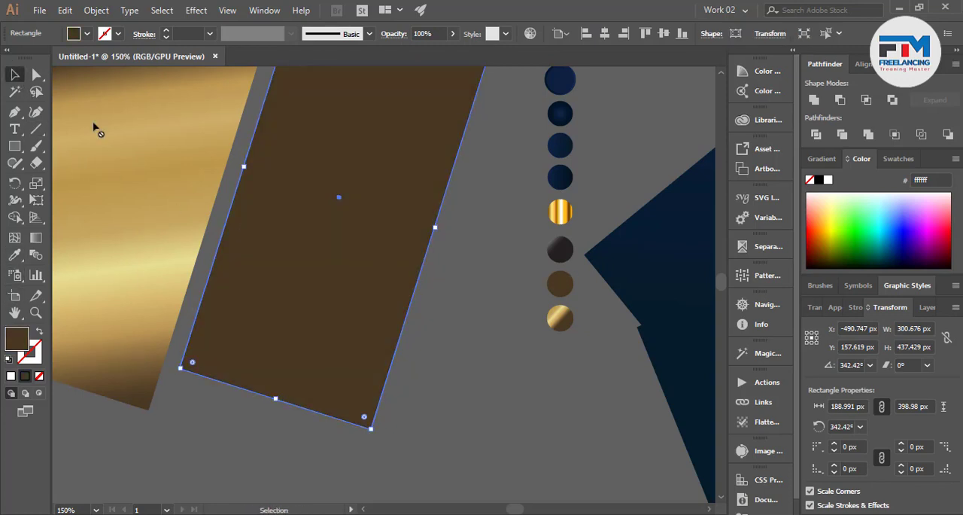
{"action": "left_click", "coordinate": [432, 328]}
Apply the dark grey gradient sample to the remaining rectangle in the stack over the brown one
{"action": "left_click", "coordinate": [383, 308]}
{"action": "left_click", "coordinate": [14, 255]}
{"action": "left_click", "coordinate": [560, 249]}
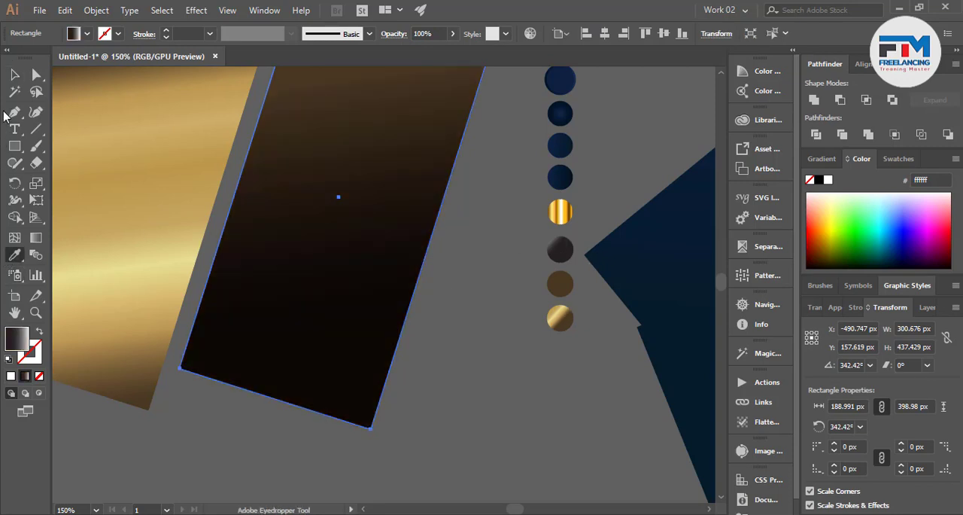
{"action": "left_click", "coordinate": [15, 74]}
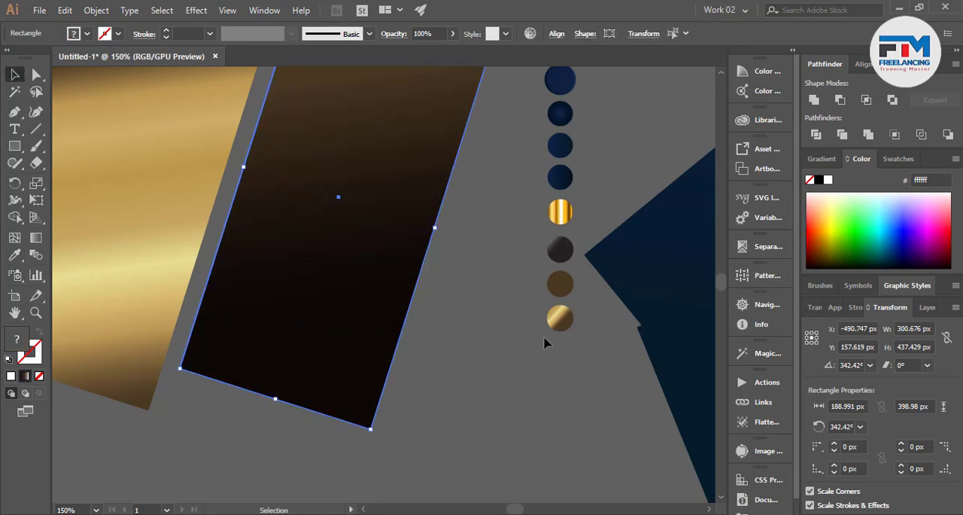
Try to use the dark gradient rectangle as an opacity mask on the brown one
{"action": "left_click", "coordinate": [815, 307]}
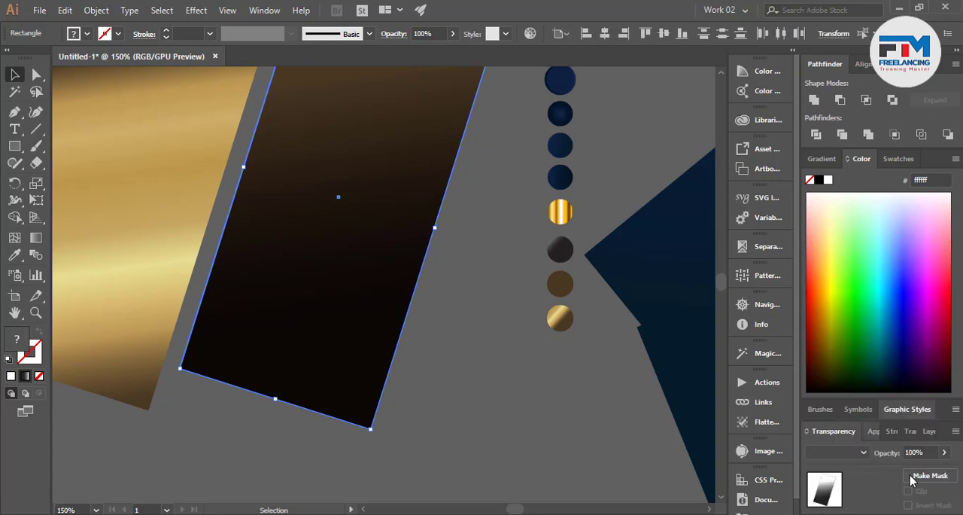
{"action": "left_click", "coordinate": [938, 475]}
{"action": "left_click", "coordinate": [936, 476]}
{"action": "scroll", "coordinate": [435, 406], "scroll_direction": "up", "scroll_amount": 2}
{"action": "left_click", "coordinate": [414, 404]}
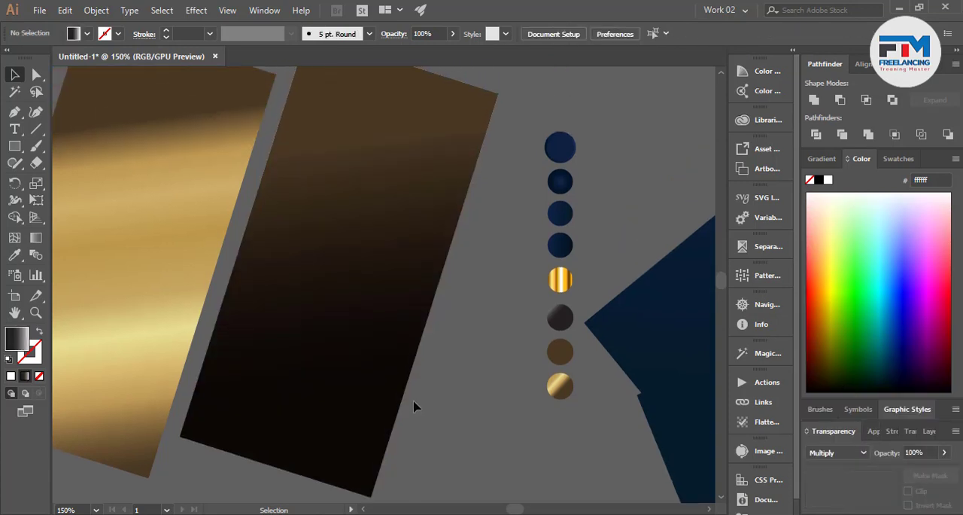
Redirect the dark rectangle's gradient across its width, from the left long edge to the right long edge
{"action": "left_click", "coordinate": [329, 377]}
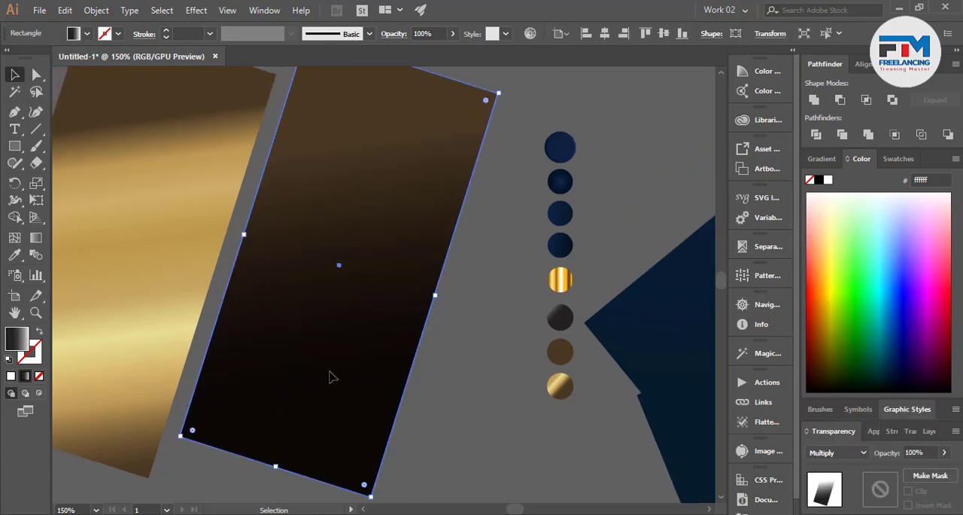
{"action": "left_click", "coordinate": [36, 237]}
{"action": "left_click_drag", "start_coordinate": [245, 227], "coordinate": [424, 299]}
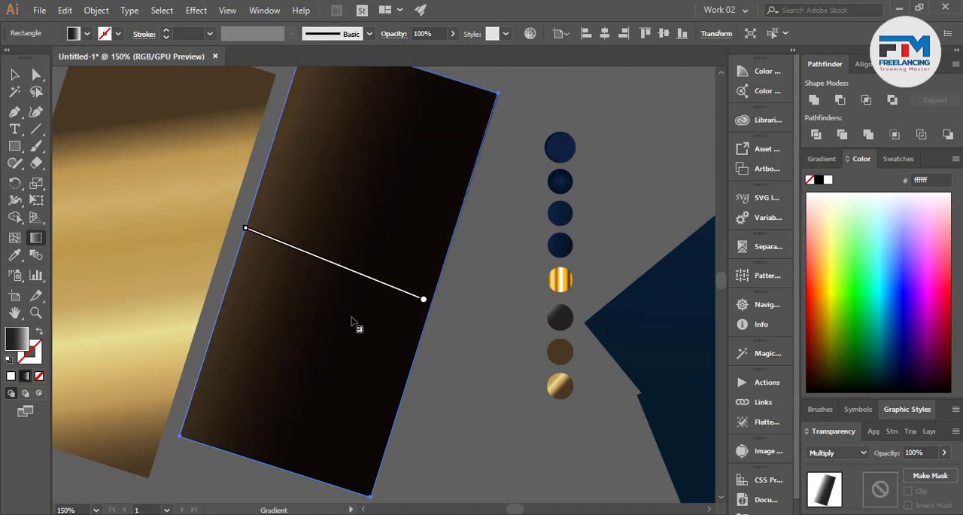
{"action": "left_click", "coordinate": [14, 75]}
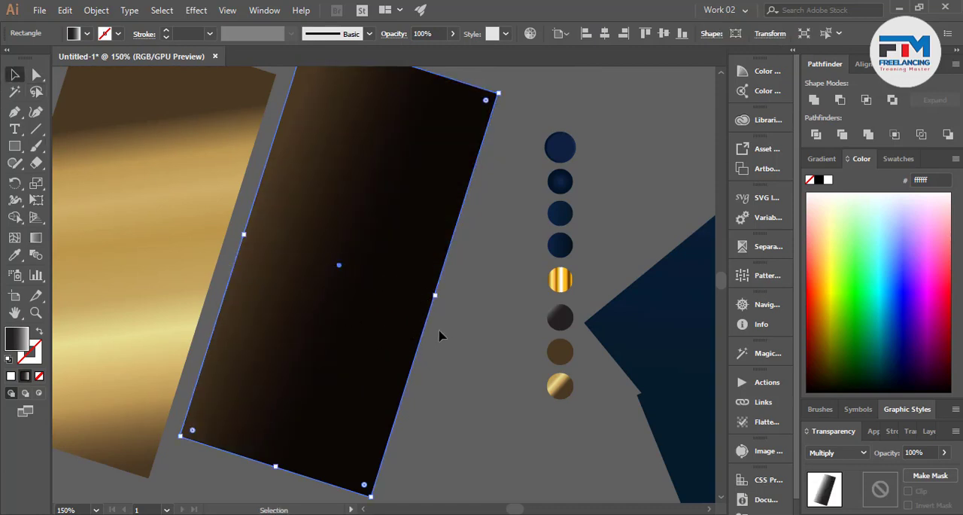
Make an opacity mask on the brown rectangle from the dark gradient rectangle lying over it
{"action": "left_click_drag", "start_coordinate": [439, 330], "coordinate": [398, 402]}
{"action": "left_click", "coordinate": [924, 481]}
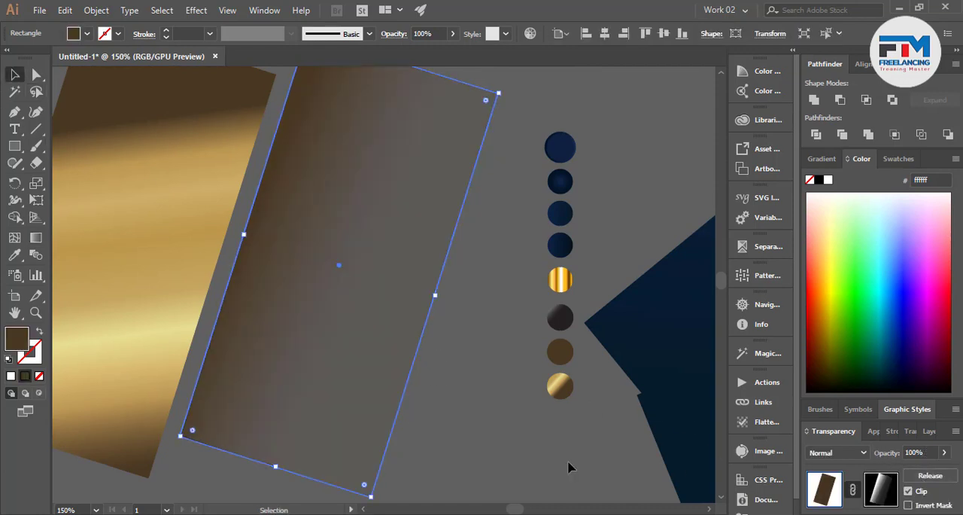
{"action": "left_click", "coordinate": [461, 443]}
{"action": "scroll", "coordinate": [477, 444], "scroll_direction": "down", "scroll_amount": 2}
{"action": "left_click", "coordinate": [417, 418]}
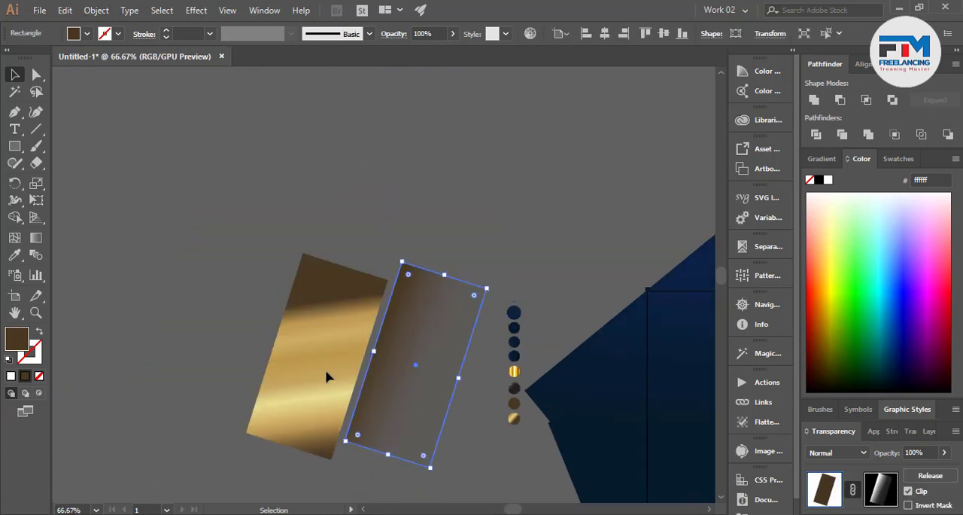
Try running the gold rectangle's gradient diagonally and along its length
{"action": "left_click", "coordinate": [326, 374]}
{"action": "left_click", "coordinate": [36, 237]}
{"action": "left_click_drag", "start_coordinate": [385, 267], "coordinate": [278, 405]}
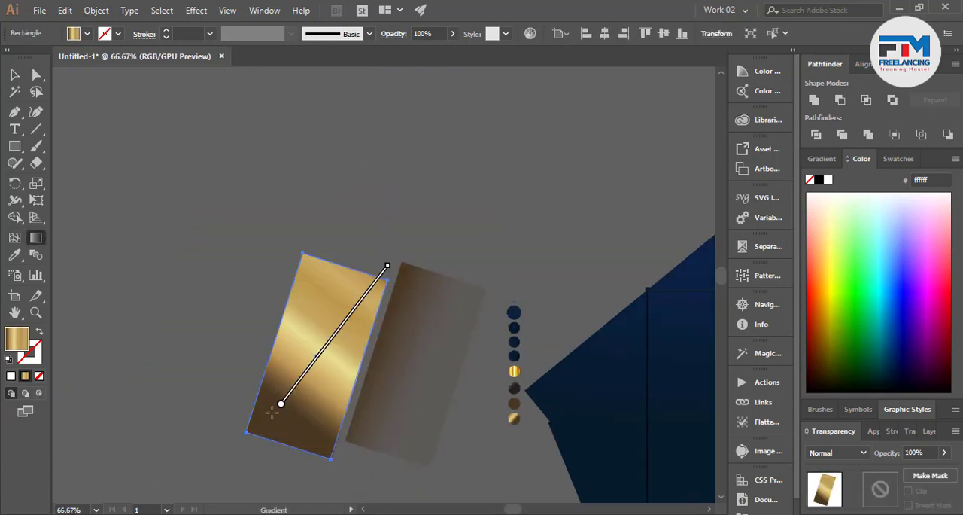
{"action": "left_click_drag", "start_coordinate": [282, 444], "coordinate": [351, 267]}
{"action": "left_click", "coordinate": [15, 75]}
{"action": "left_click_drag", "start_coordinate": [206, 211], "coordinate": [341, 351]}
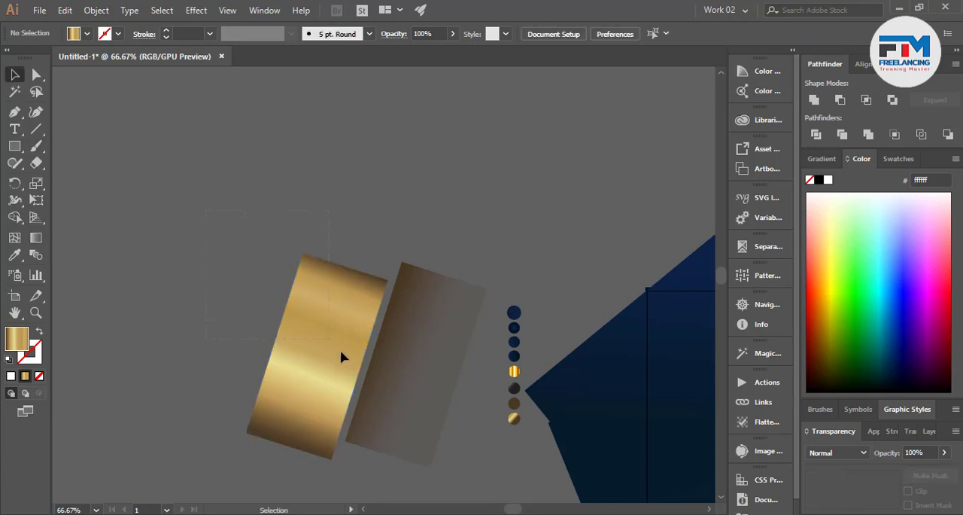
{"action": "left_click", "coordinate": [392, 397]}
Run the gold rectangle's gradient across its width so the bright band lies parallel to the left long edge
{"action": "left_click", "coordinate": [278, 361]}
{"action": "left_click", "coordinate": [37, 237]}
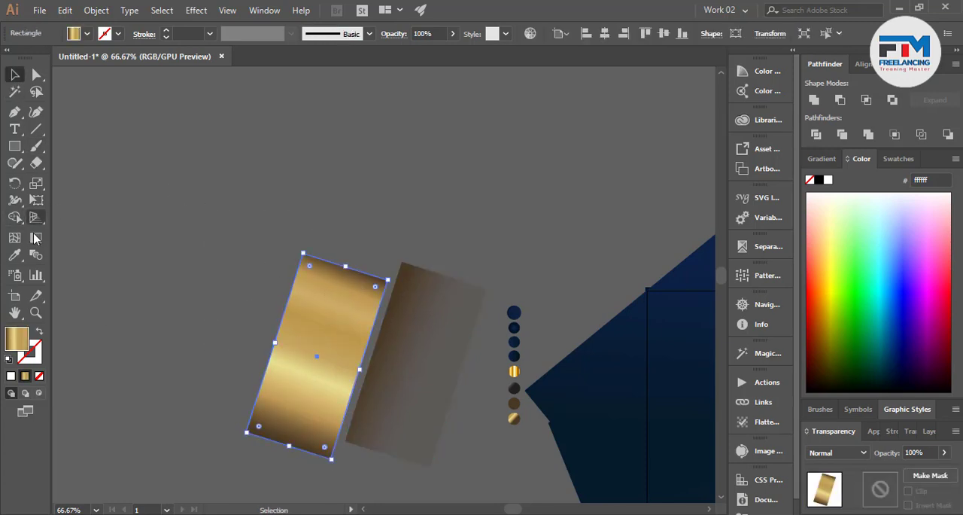
{"action": "mouse_move", "coordinate": [240, 326]}
{"action": "left_mouse_down"}
{"action": "mouse_move", "coordinate": [385, 378]}
{"action": "mouse_move", "coordinate": [223, 336]}
{"action": "mouse_move", "coordinate": [379, 421]}
{"action": "left_mouse_up"}
{"action": "left_click", "coordinate": [14, 74]}
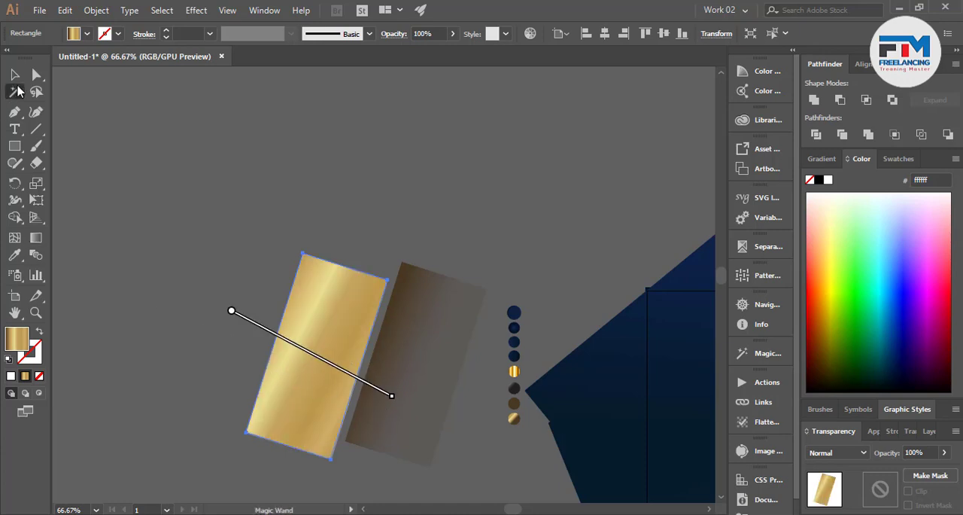
Align the gold rectangle and the masked brown rectangle to each other on their horizontal and vertical centres
{"action": "left_click", "coordinate": [172, 192]}
{"action": "left_click_drag", "start_coordinate": [448, 403], "coordinate": [449, 404]}
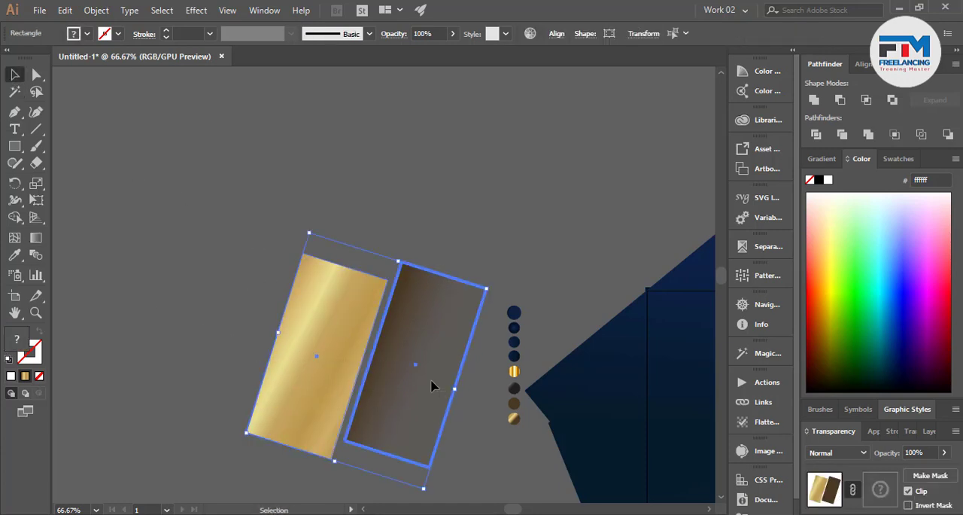
{"action": "left_click", "coordinate": [865, 64]}
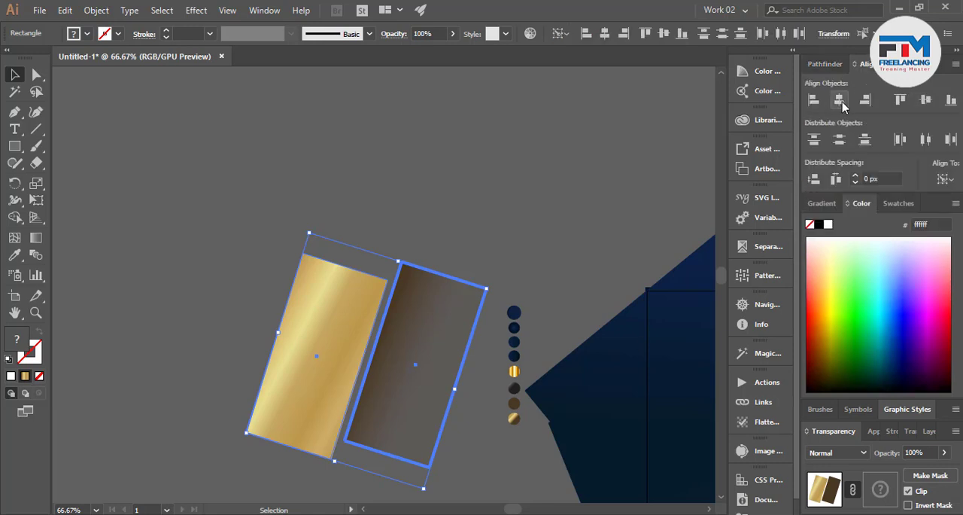
{"action": "left_click", "coordinate": [839, 100]}
{"action": "left_click", "coordinate": [926, 99]}
{"action": "left_click", "coordinate": [578, 141]}
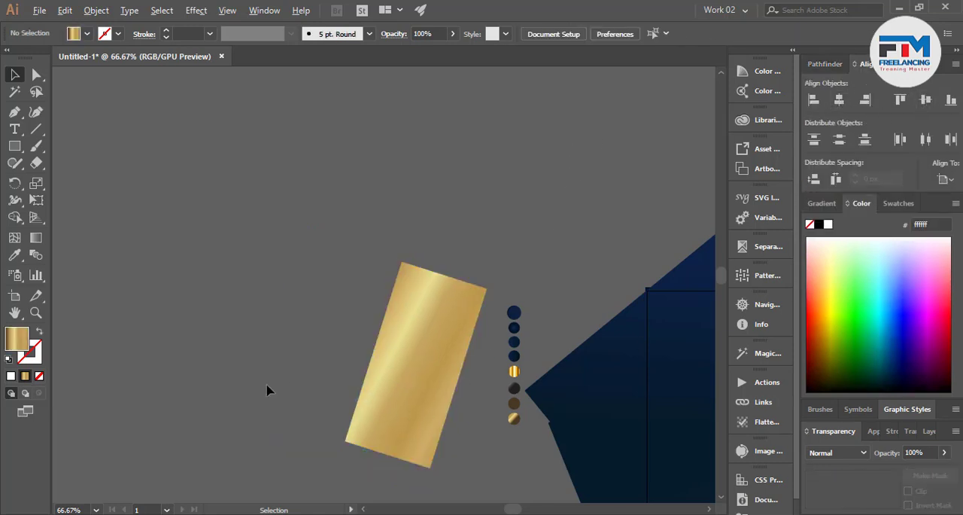
Send the gold rectangle to the back and place it exactly behind the masked brown rectangle as its shadow
{"action": "scroll", "coordinate": [266, 386], "scroll_direction": "down", "scroll_amount": 3}
{"action": "scroll", "coordinate": [325, 396], "scroll_direction": "up", "scroll_amount": 4}
{"action": "left_click", "coordinate": [318, 335]}
{"action": "left_click_drag", "start_coordinate": [318, 334], "coordinate": [148, 309]}
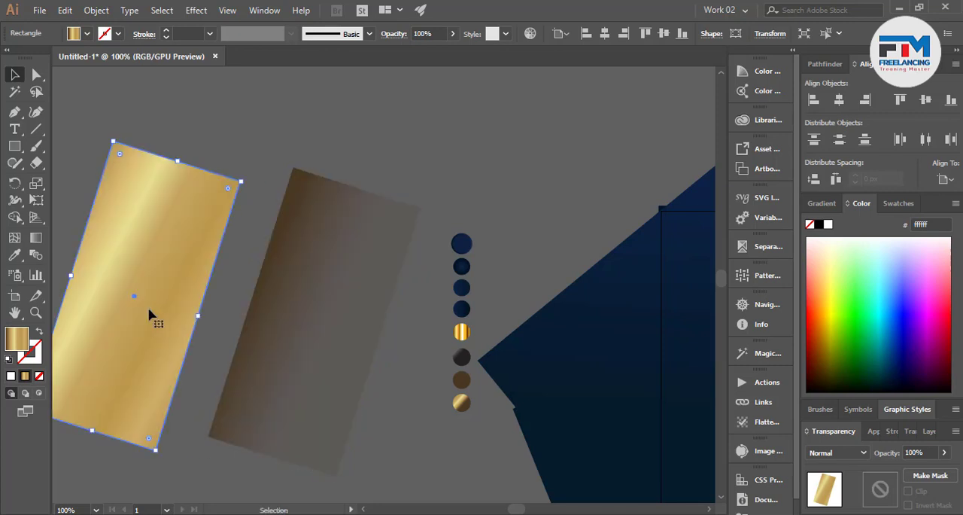
{"action": "key", "text": "ctrl+shift+["}
{"action": "left_click_drag", "start_coordinate": [123, 252], "coordinate": [301, 271]}
{"action": "left_click_drag", "start_coordinate": [210, 235], "coordinate": [333, 318]}
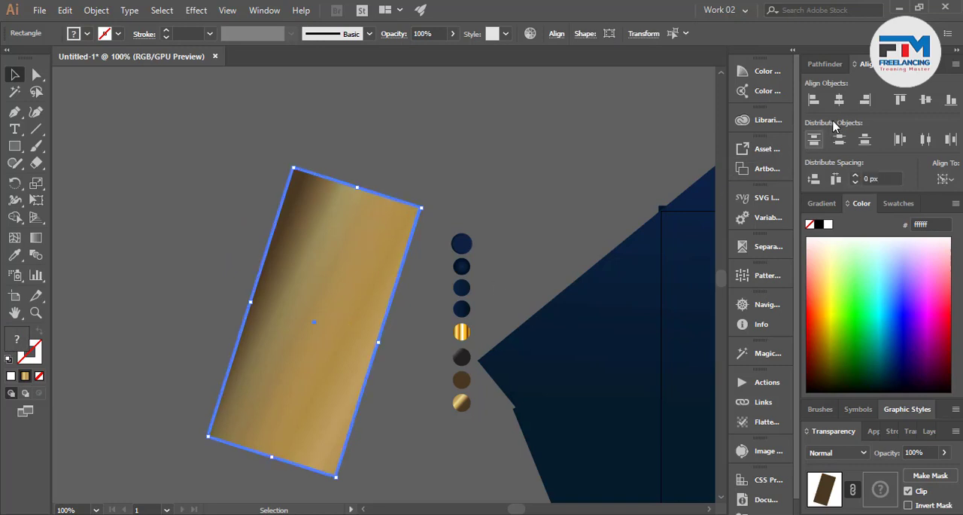
{"action": "left_click", "coordinate": [539, 150]}
Move the shaded gold rectangle onto the artwork, over the gold corner of the slanted shapes
{"action": "scroll", "coordinate": [181, 360], "scroll_direction": "down", "scroll_amount": 2}
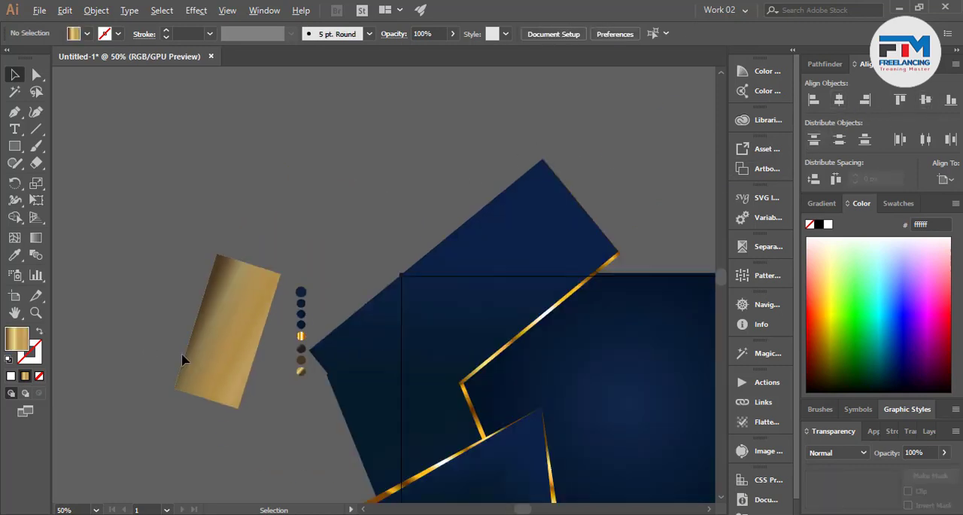
{"action": "left_click", "coordinate": [218, 363]}
{"action": "left_click_drag", "start_coordinate": [213, 357], "coordinate": [458, 410]}
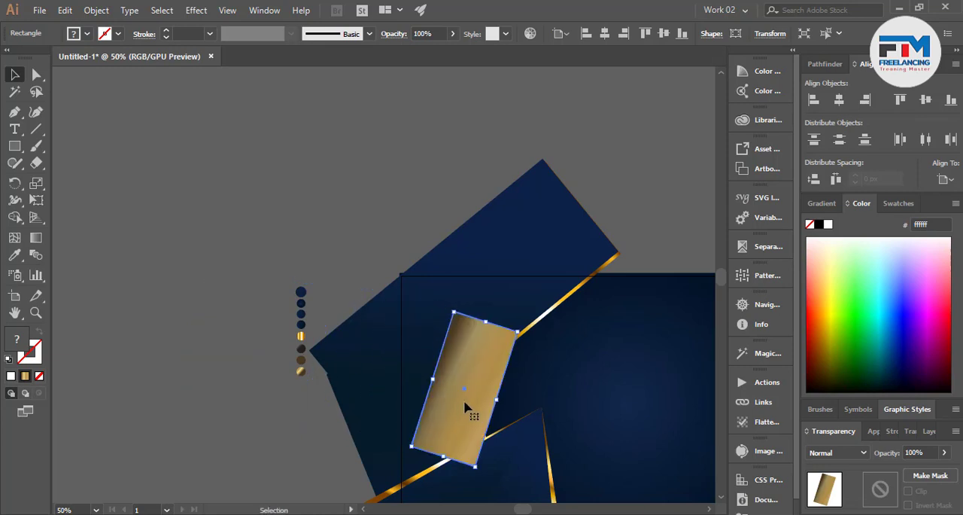
Send the shaded gold rectangle behind the slanted shapes and their gold edge strips, keeping the background beneath it
{"action": "left_click", "coordinate": [629, 400], "text": "shift"}
{"action": "key", "text": "ctrl+7"}
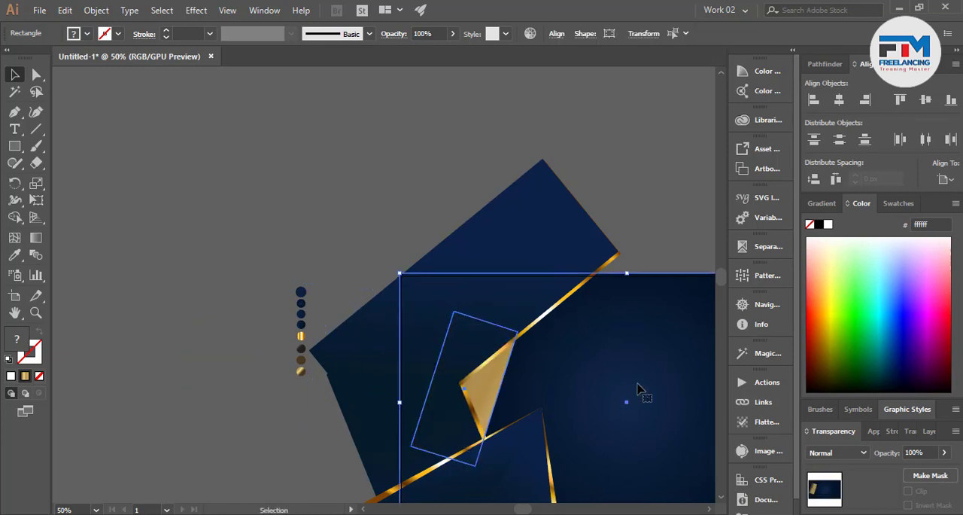
{"action": "left_click", "coordinate": [315, 444]}
Reposition and lengthen the shaded gold rectangle so its visible part fills the corner between the gold edge strips
{"action": "left_click", "coordinate": [486, 407]}
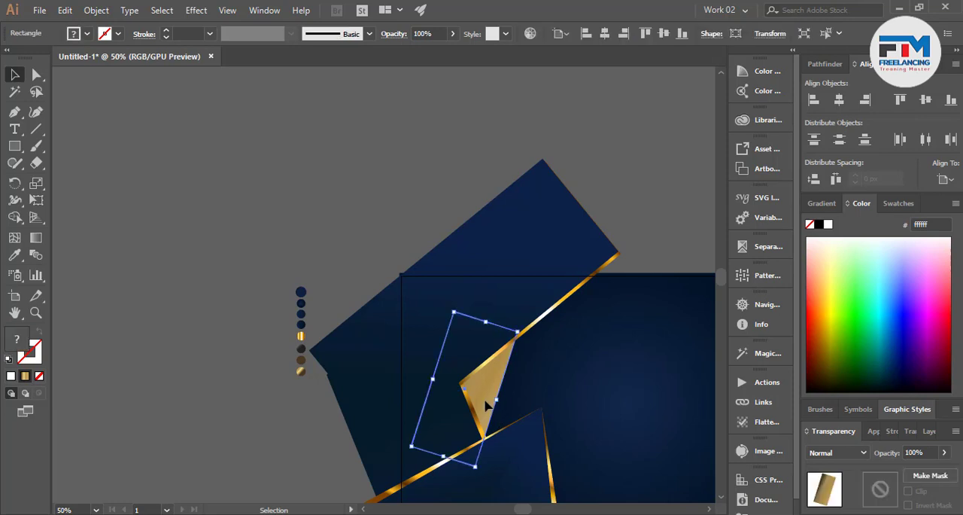
{"action": "mouse_move", "coordinate": [479, 476]}
{"action": "left_mouse_down"}
{"action": "mouse_move", "coordinate": [488, 452]}
{"action": "mouse_move", "coordinate": [496, 479]}
{"action": "mouse_move", "coordinate": [488, 483]}
{"action": "left_mouse_up"}
{"action": "left_click", "coordinate": [470, 384]}
{"action": "key", "text": "ctrl+]"}
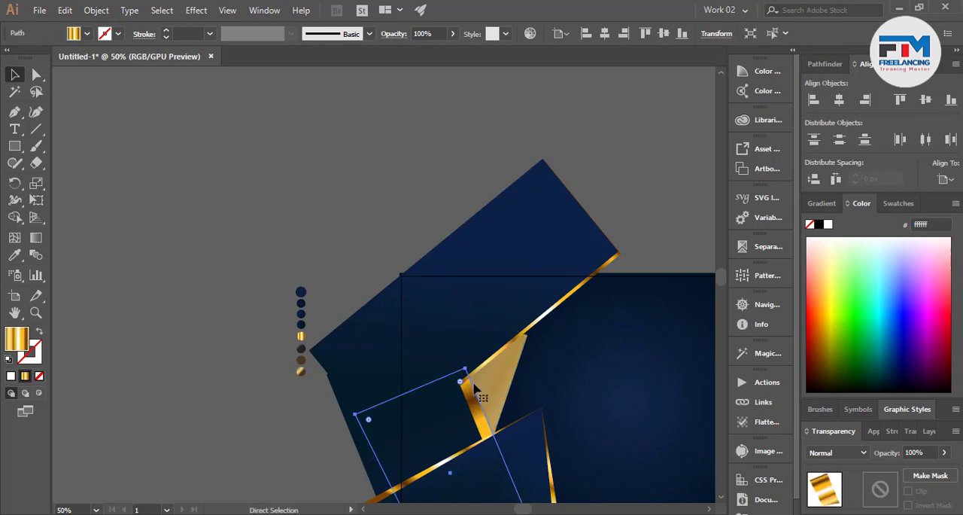
{"action": "left_click", "coordinate": [496, 383]}
{"action": "left_click_drag", "start_coordinate": [494, 326], "coordinate": [504, 300]}
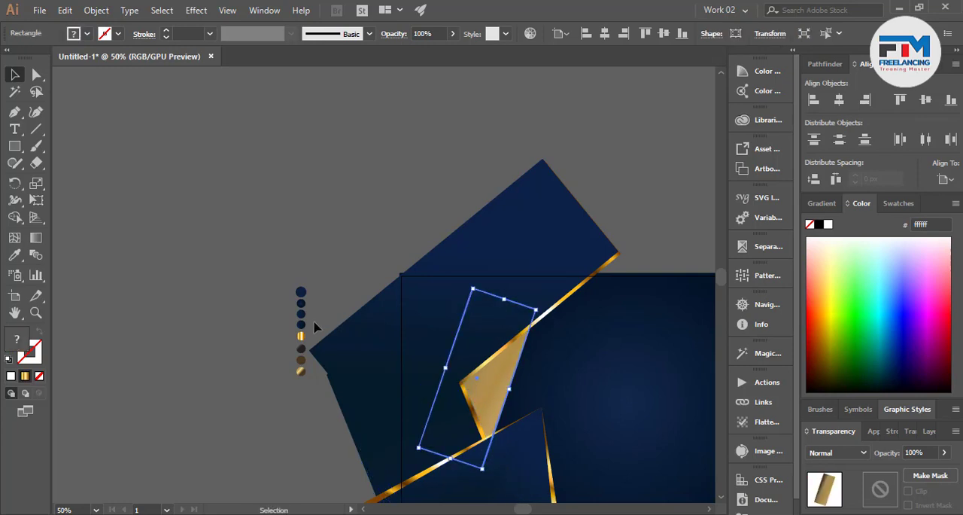
{"action": "left_click", "coordinate": [226, 325]}
Move the column of colour sample circles a little further left, away from the artwork
{"action": "scroll", "coordinate": [273, 392], "scroll_direction": "down", "scroll_amount": 2}
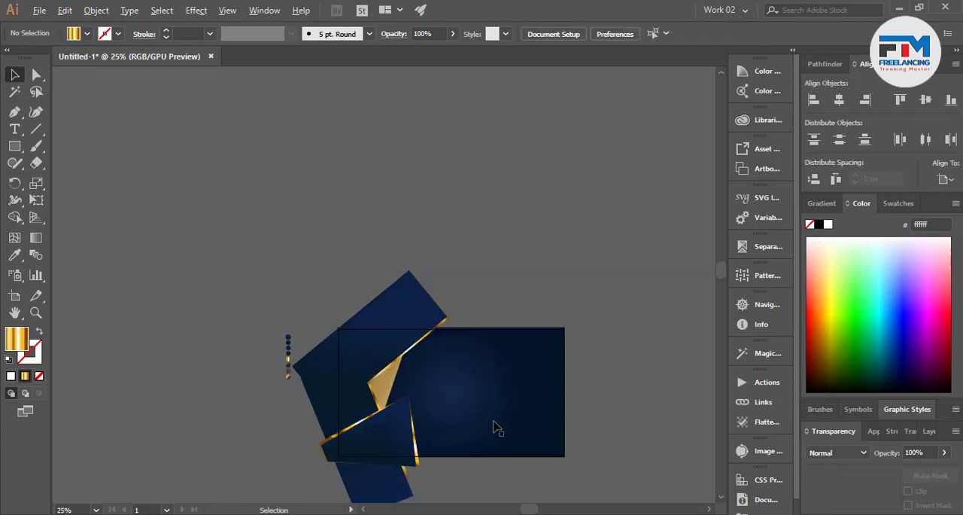
{"action": "scroll", "coordinate": [499, 429], "scroll_direction": "up", "scroll_amount": 1}
{"action": "scroll", "coordinate": [542, 420], "scroll_direction": "down", "scroll_amount": 2}
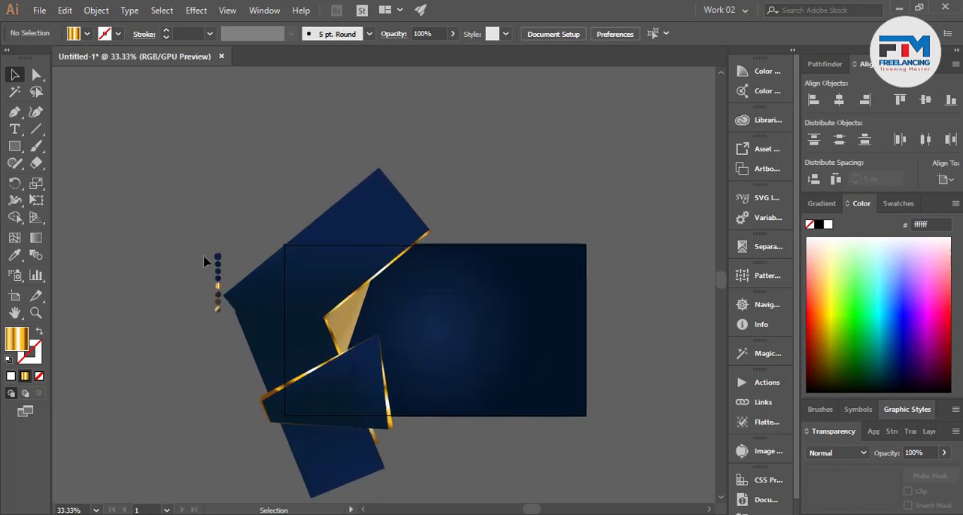
{"action": "left_click_drag", "start_coordinate": [219, 319], "coordinate": [190, 302]}
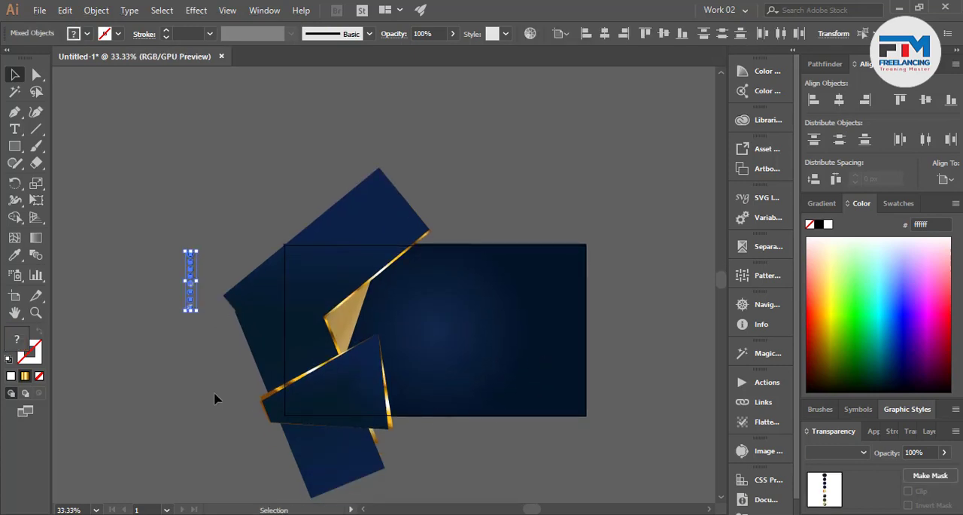
{"action": "left_click", "coordinate": [215, 393]}
{"action": "scroll", "coordinate": [467, 367], "scroll_direction": "up", "scroll_amount": 1}
{"action": "scroll", "coordinate": [533, 337], "scroll_direction": "down", "scroll_amount": 1}
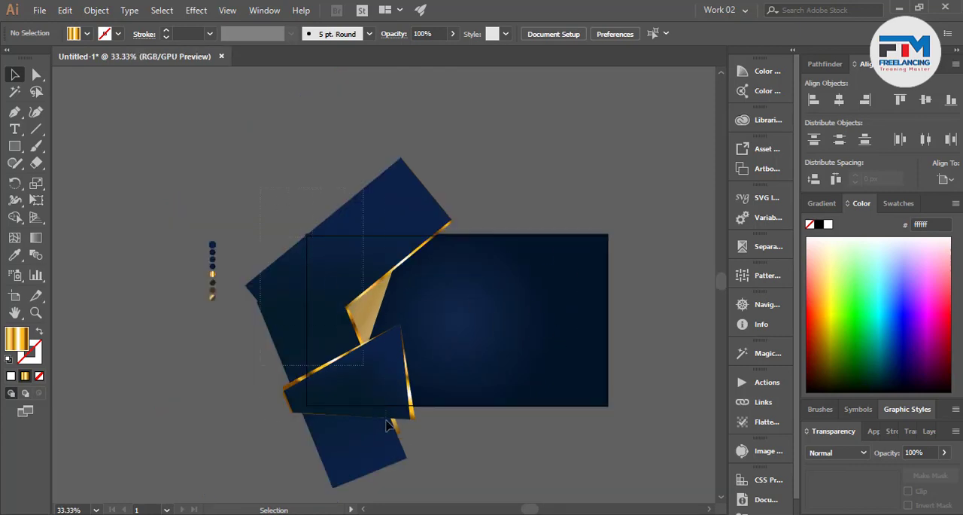
Duplicate the whole set of slanted shapes onto the artboard's right side and rotate the copy 180 degrees
{"action": "left_click", "coordinate": [565, 308]}
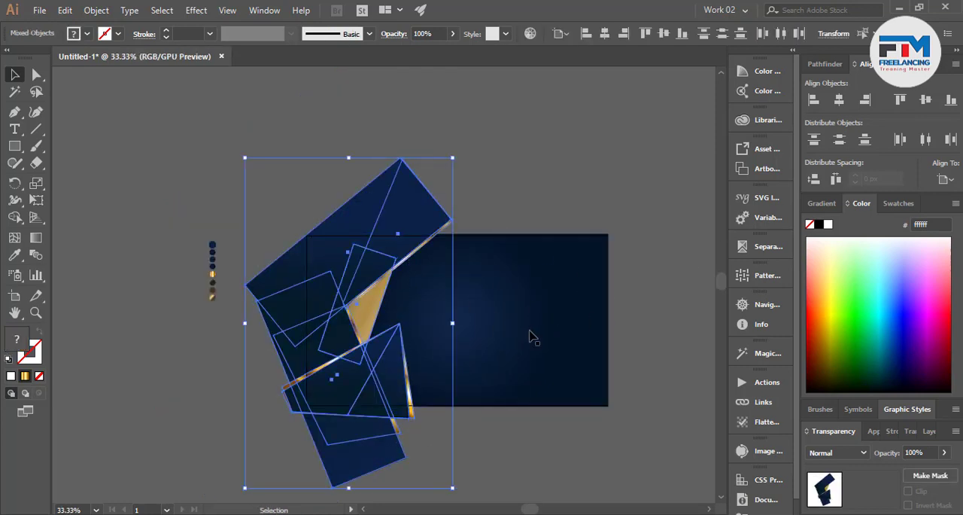
{"action": "key", "text": "a"}
{"action": "key", "text": "v"}
{"action": "left_click_drag", "start_coordinate": [368, 366], "coordinate": [592, 366]}
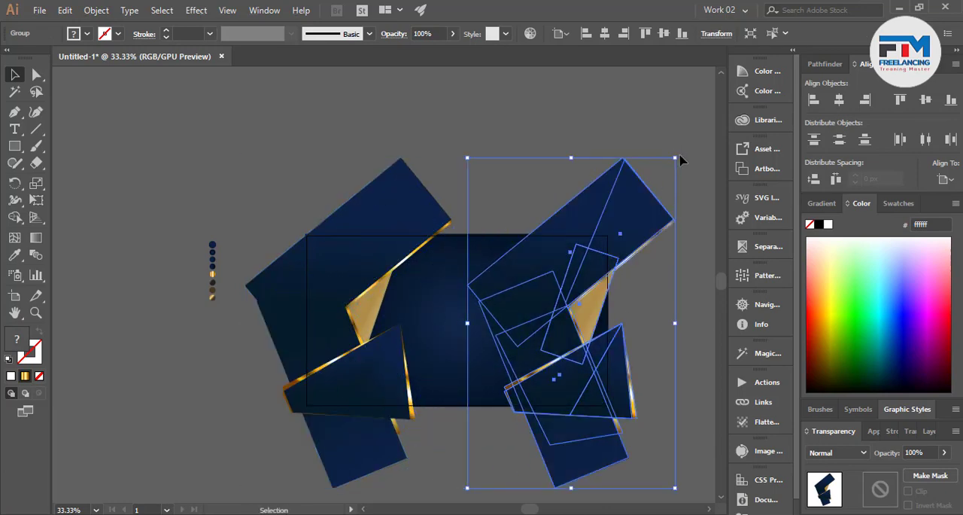
{"action": "left_click_drag", "start_coordinate": [679, 155], "coordinate": [672, 358]}
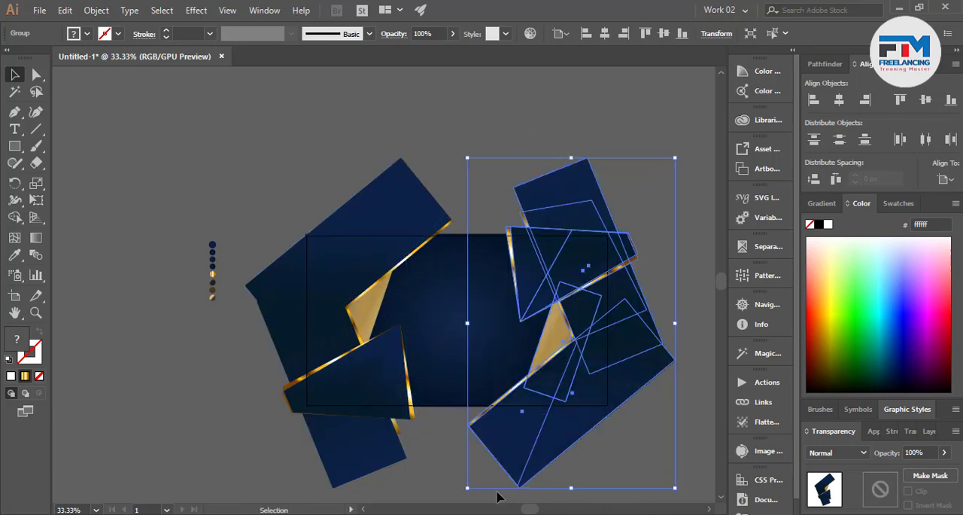
{"action": "left_click", "coordinate": [685, 304]}
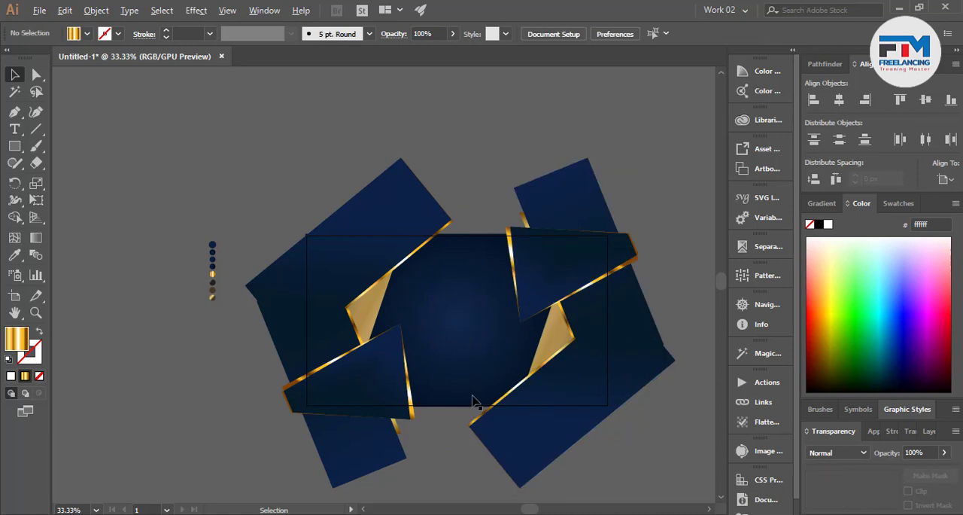
{"action": "scroll", "coordinate": [474, 399], "scroll_direction": "up", "scroll_amount": 1, "text": "alt"}
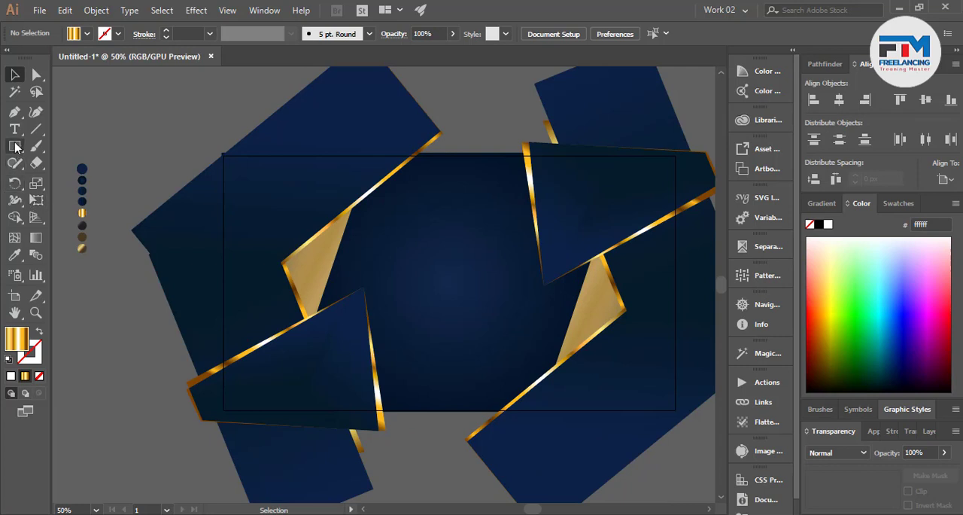
Draw a closed four-cornered shape with the Pen tool across the artboard's lower edge, tapering to a point on the right
{"action": "left_click", "coordinate": [15, 111]}
{"action": "left_click", "coordinate": [346, 351]}
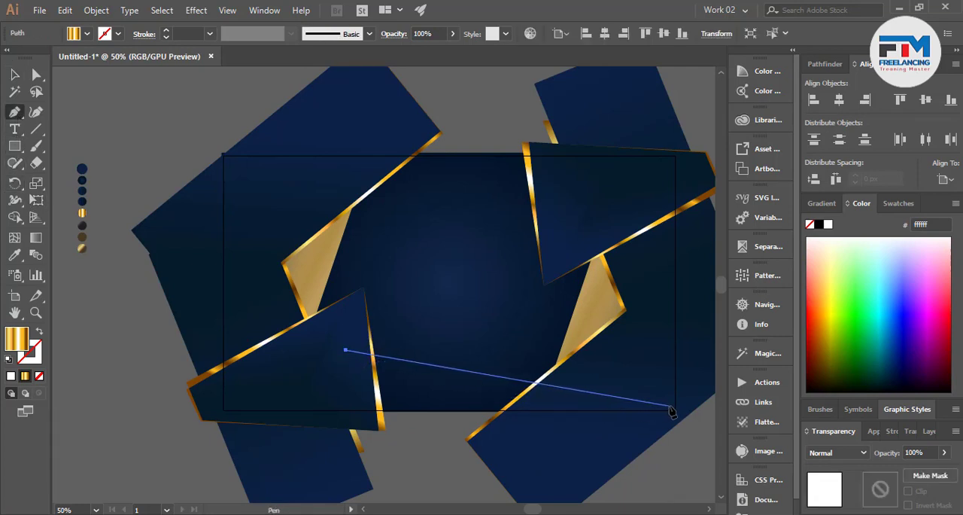
{"action": "left_click", "coordinate": [639, 399]}
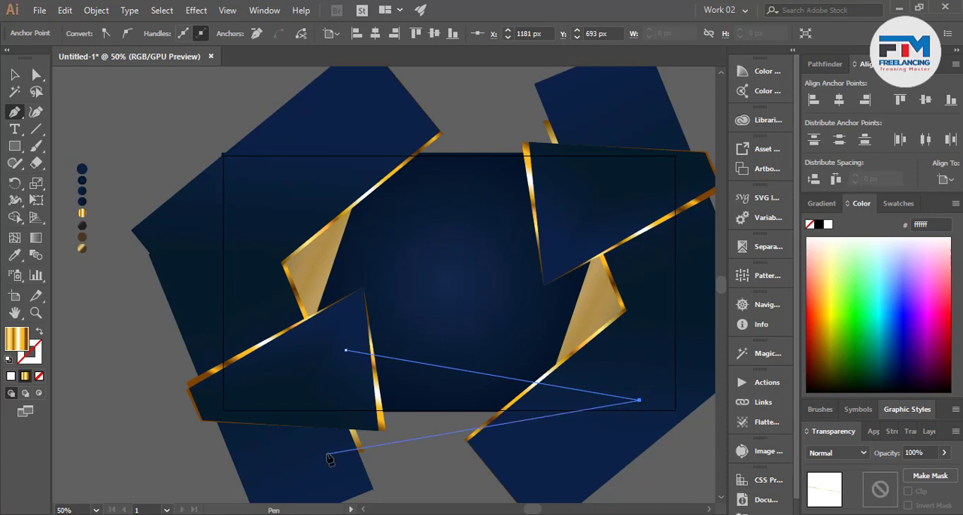
{"action": "left_click", "coordinate": [482, 460]}
{"action": "left_click", "coordinate": [324, 457]}
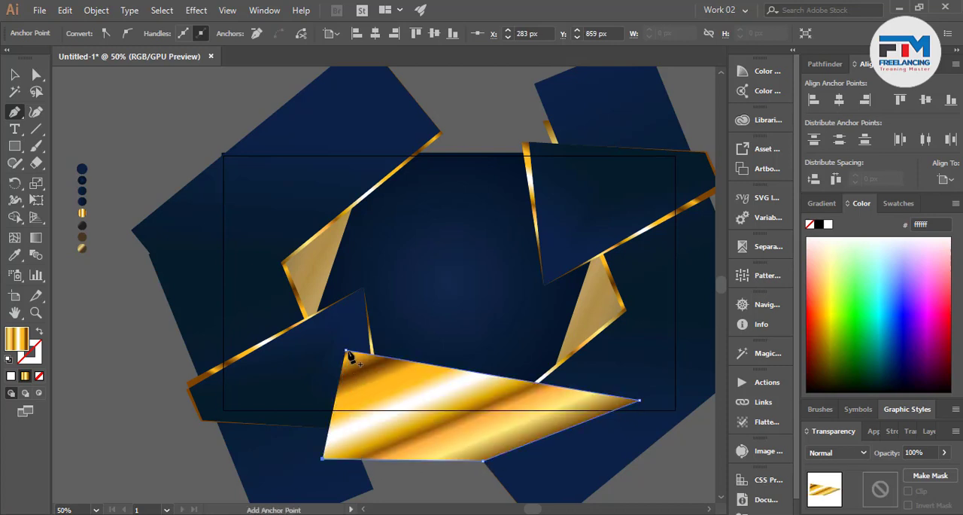
{"action": "left_click", "coordinate": [345, 351]}
Send the new gold four-cornered shape behind both slanted groups, keeping the background rectangle beneath it
{"action": "key", "text": "v"}
{"action": "left_click", "coordinate": [425, 307], "text": "shift"}
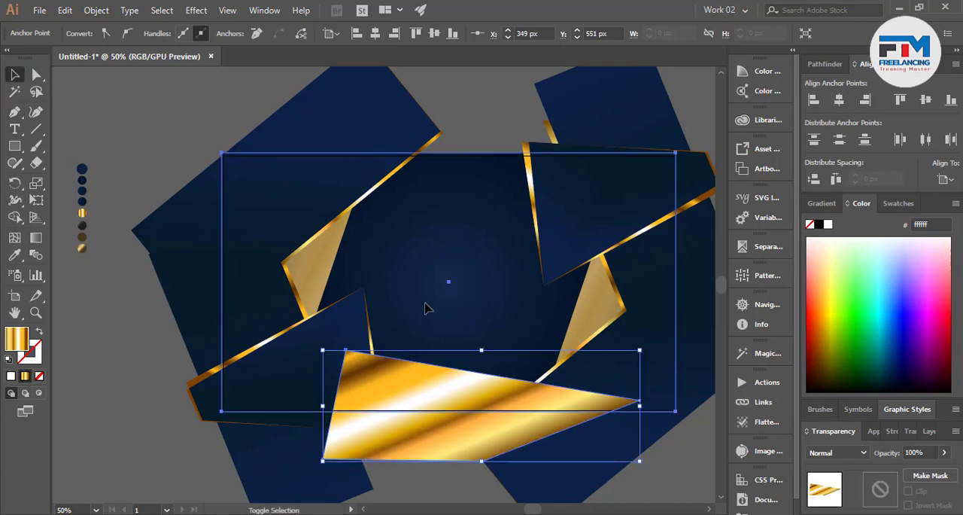
{"action": "key", "text": "ctrl+shift+["}
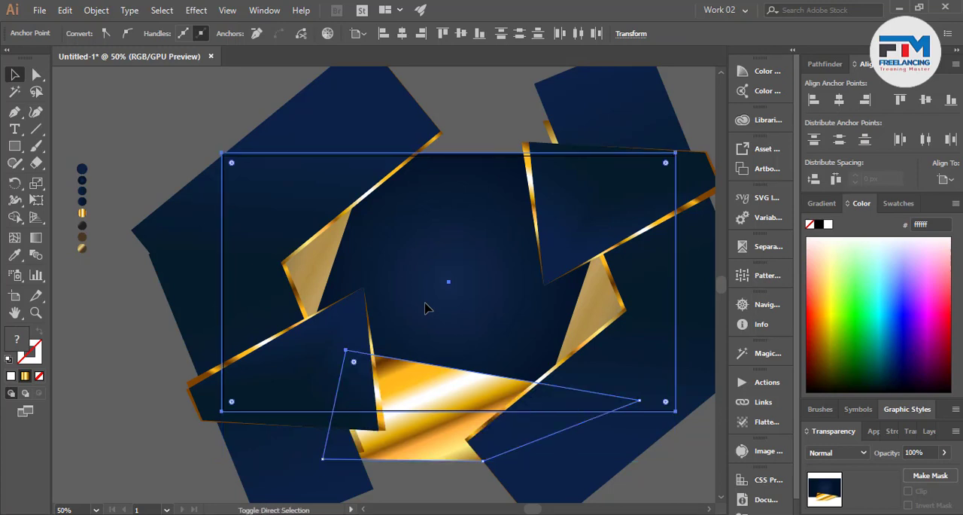
{"action": "left_click", "coordinate": [462, 497]}
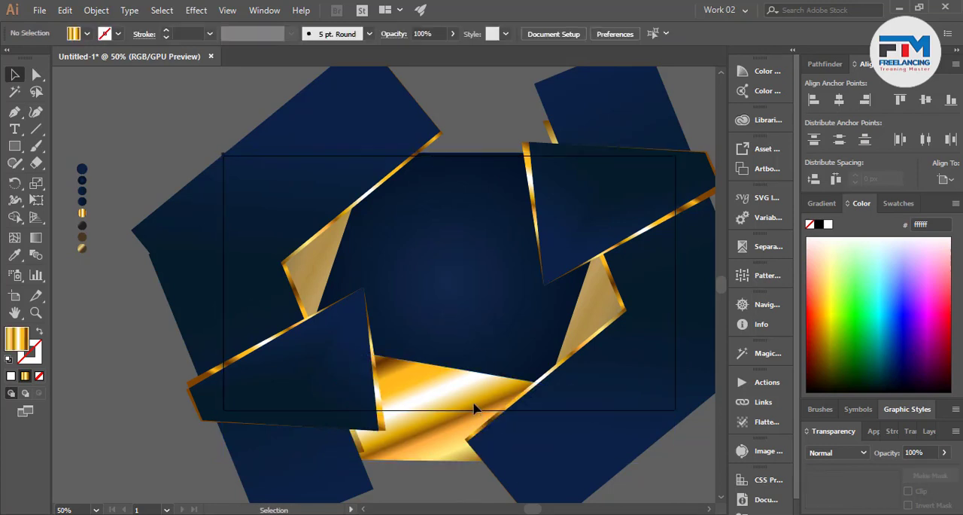
Send the rotated right-hand group behind the gold four-cornered shape, keeping the background rectangle at the very back
{"action": "left_click", "coordinate": [474, 404]}
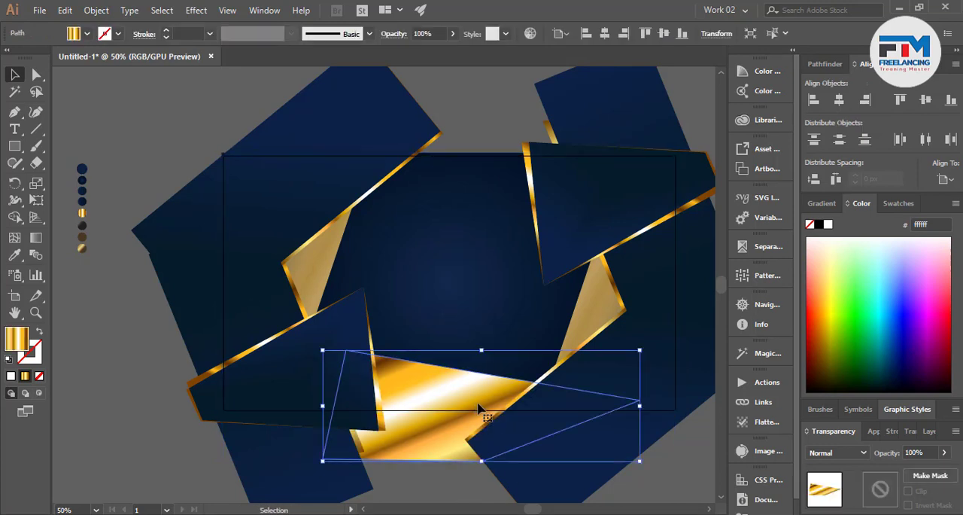
{"action": "left_click", "coordinate": [631, 347]}
{"action": "key", "text": "ctrl"}
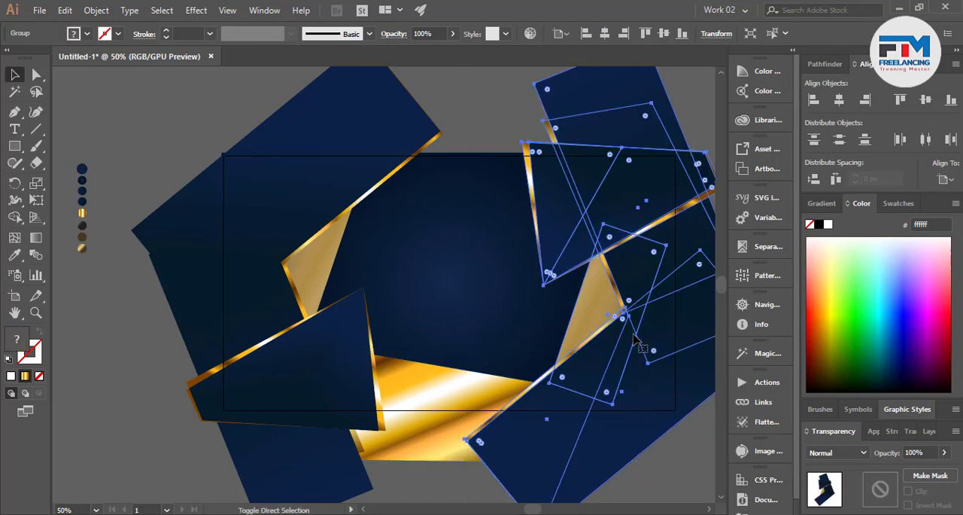
{"action": "scroll", "coordinate": [526, 331], "scroll_direction": "up", "scroll_amount": 3}
{"action": "scroll", "coordinate": [489, 406], "scroll_direction": "down", "scroll_amount": 2}
{"action": "left_click", "coordinate": [472, 361]}
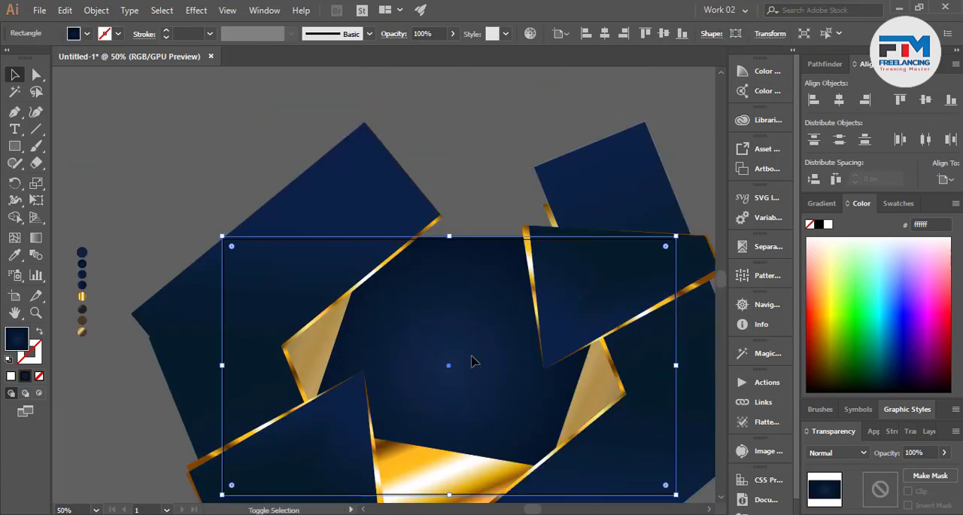
{"action": "left_click", "coordinate": [631, 243], "text": "shift"}
{"action": "left_click", "coordinate": [643, 176]}
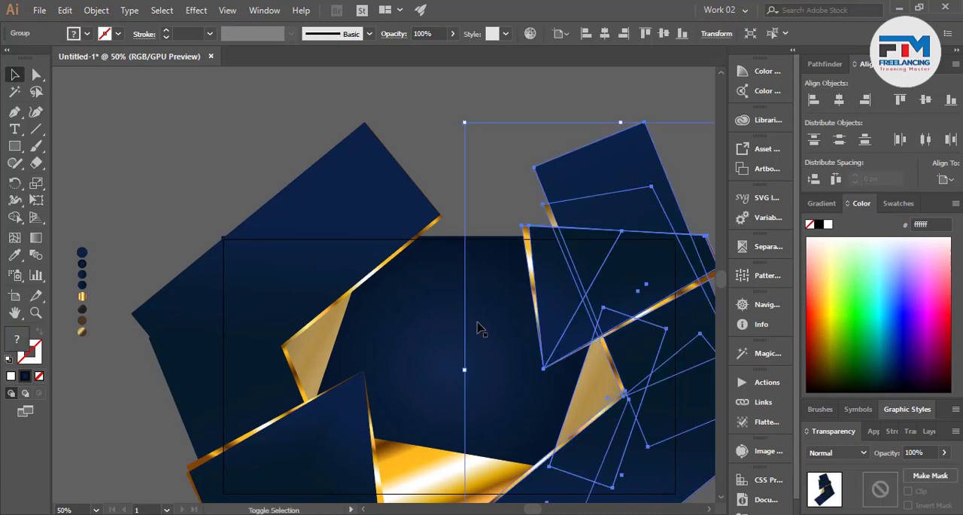
{"action": "left_click", "coordinate": [479, 326], "text": "shift"}
{"action": "scroll", "coordinate": [527, 361], "scroll_direction": "down", "scroll_amount": 3}
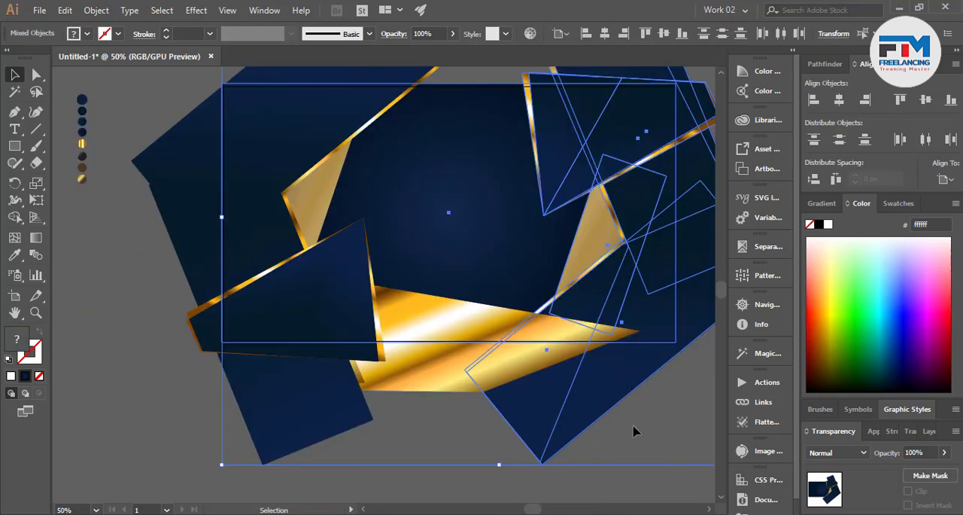
{"action": "left_click", "coordinate": [635, 430]}
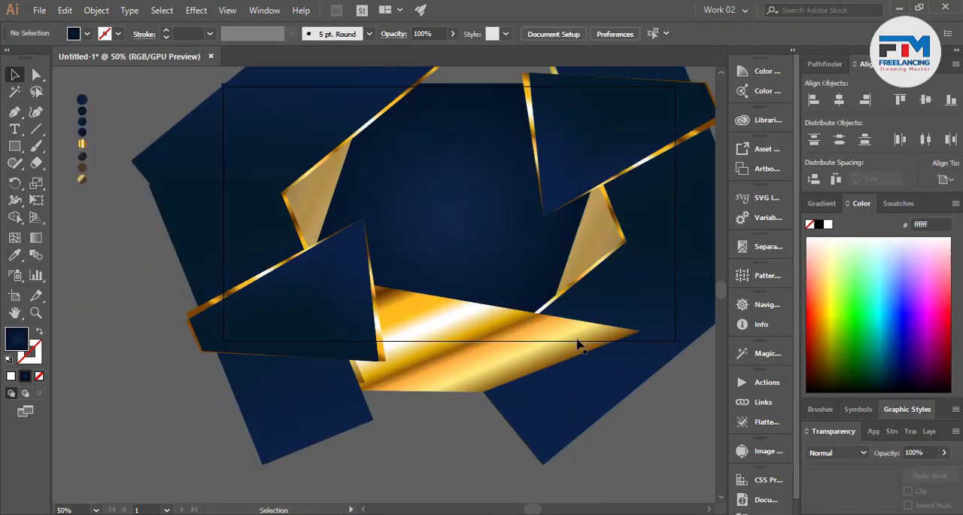
Recolour the gold four-cornered shape with the solid blue 001e77
{"action": "left_click", "coordinate": [486, 341]}
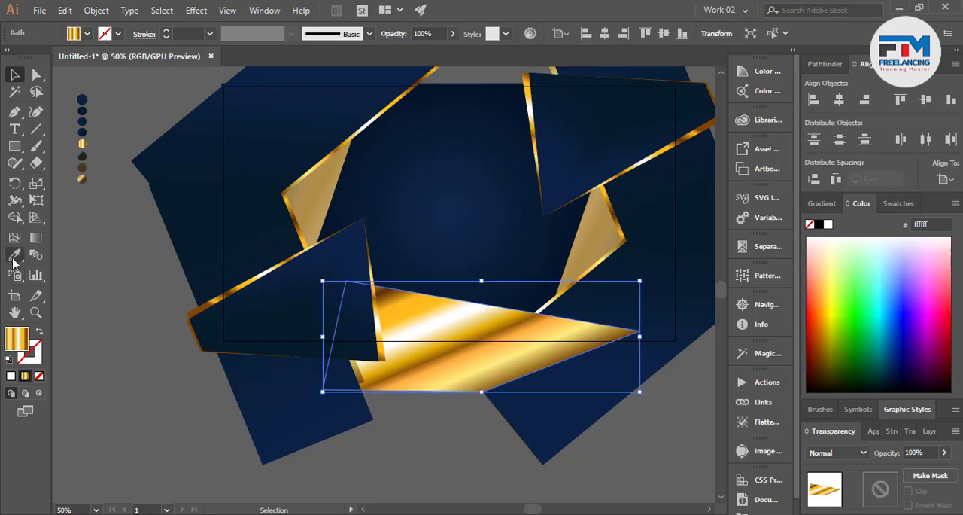
{"action": "left_click_drag", "start_coordinate": [895, 313], "coordinate": [901, 350]}
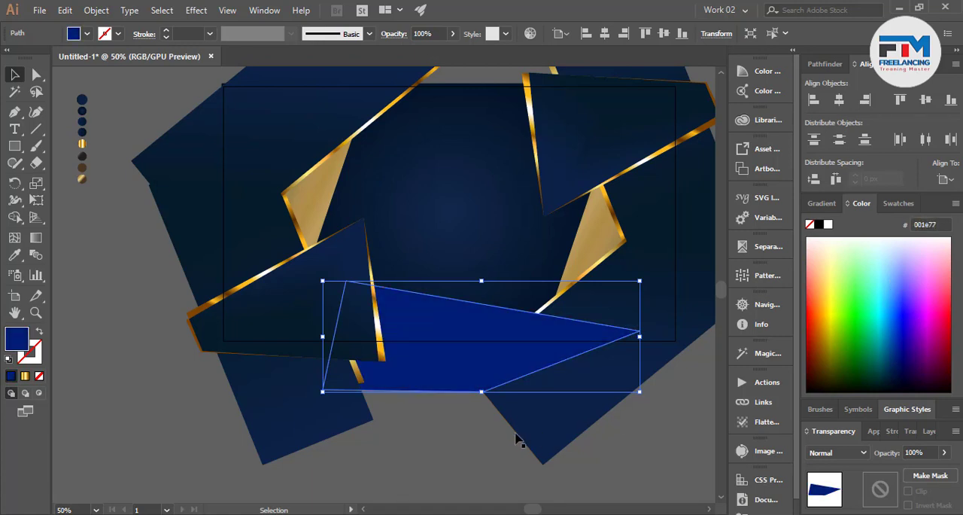
{"action": "left_click", "coordinate": [485, 441]}
{"action": "scroll", "coordinate": [460, 308], "scroll_direction": "up", "scroll_amount": 2}
{"action": "scroll", "coordinate": [414, 340], "scroll_direction": "down", "scroll_amount": 1}
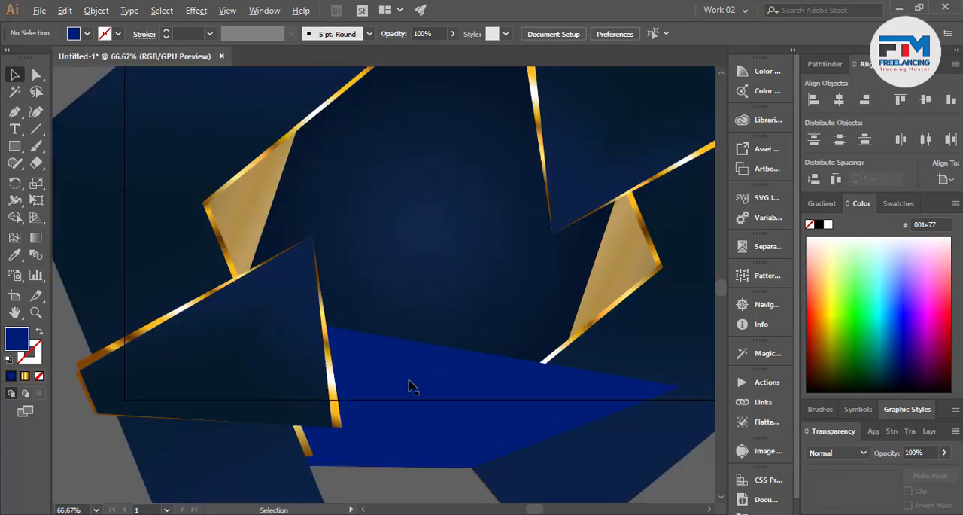
{"action": "scroll", "coordinate": [408, 386], "scroll_direction": "down", "scroll_amount": 1}
{"action": "scroll", "coordinate": [450, 387], "scroll_direction": "up", "scroll_amount": 1}
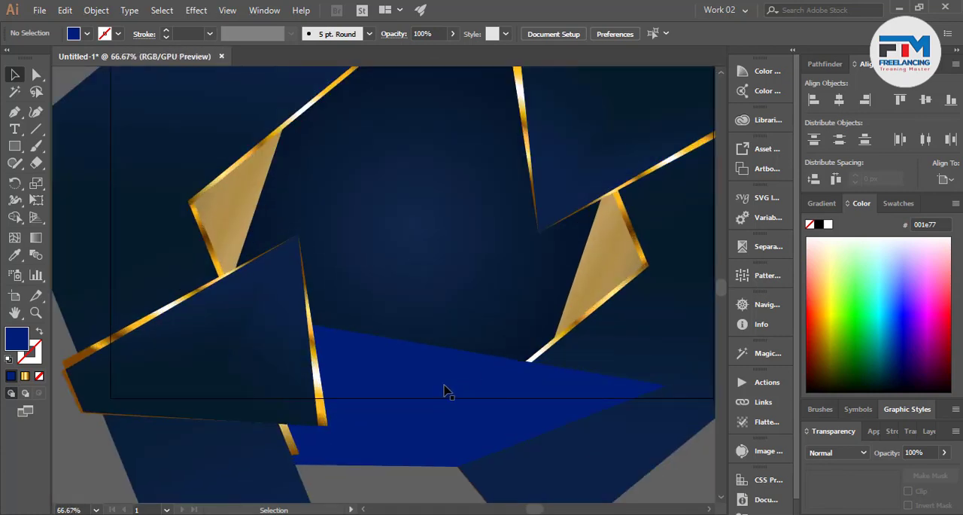
Apply a Multiply drop shadow to the blue shape with 25% opacity, 7 px X offset, -10 px Y offset and 5 px blur
{"action": "left_click", "coordinate": [393, 348]}
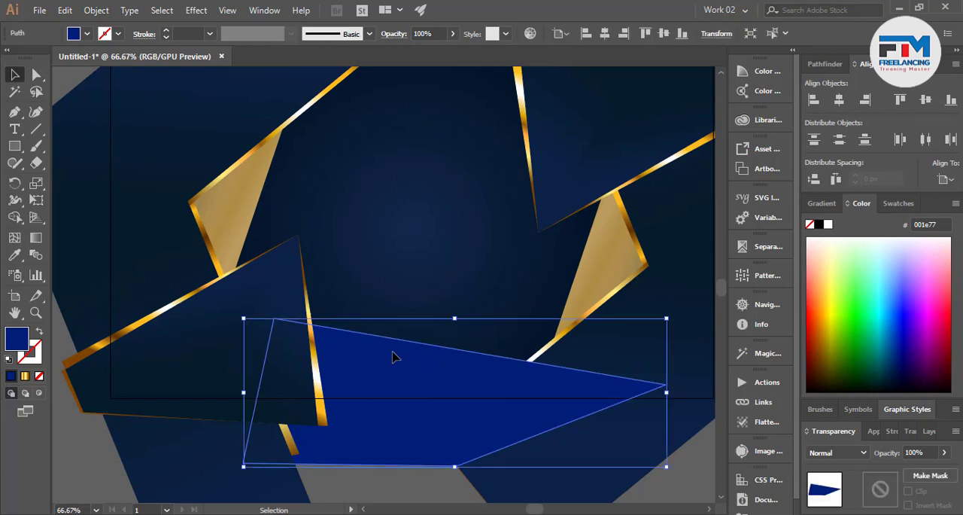
{"action": "left_click", "coordinate": [208, 8]}
{"action": "mouse_move", "coordinate": [269, 173]}
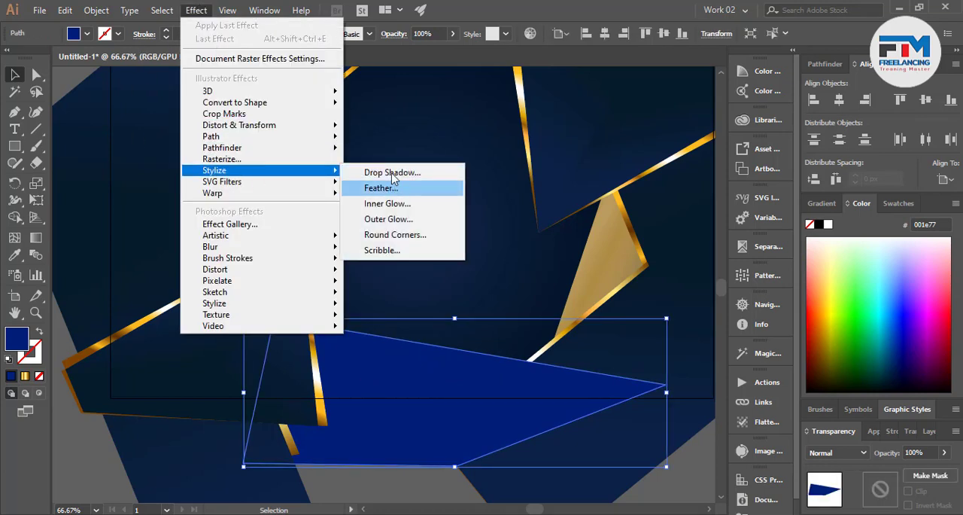
{"action": "left_click", "coordinate": [392, 173]}
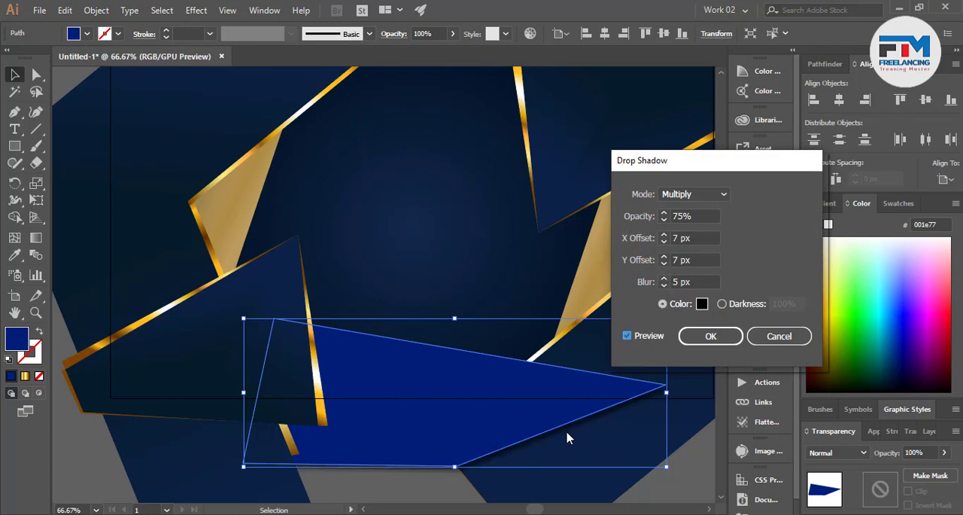
{"action": "double_click", "coordinate": [675, 259]}
{"action": "type", "text": "12"}
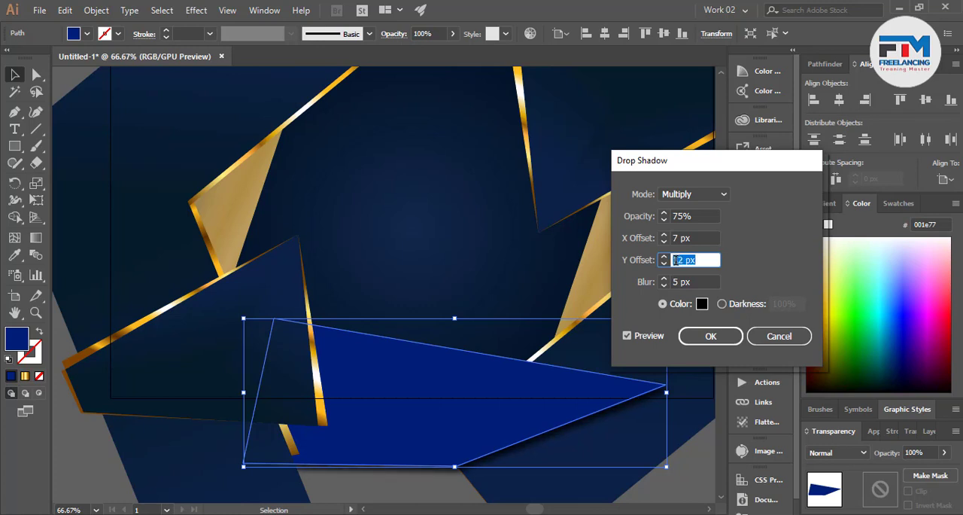
{"action": "scroll", "coordinate": [676, 260], "scroll_direction": "down", "scroll_amount": 19}
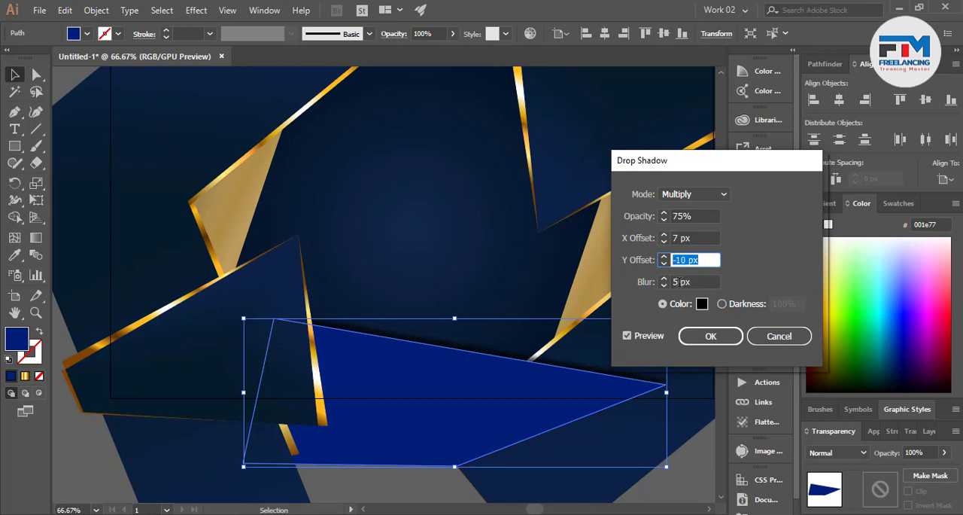
{"action": "left_click", "coordinate": [698, 216]}
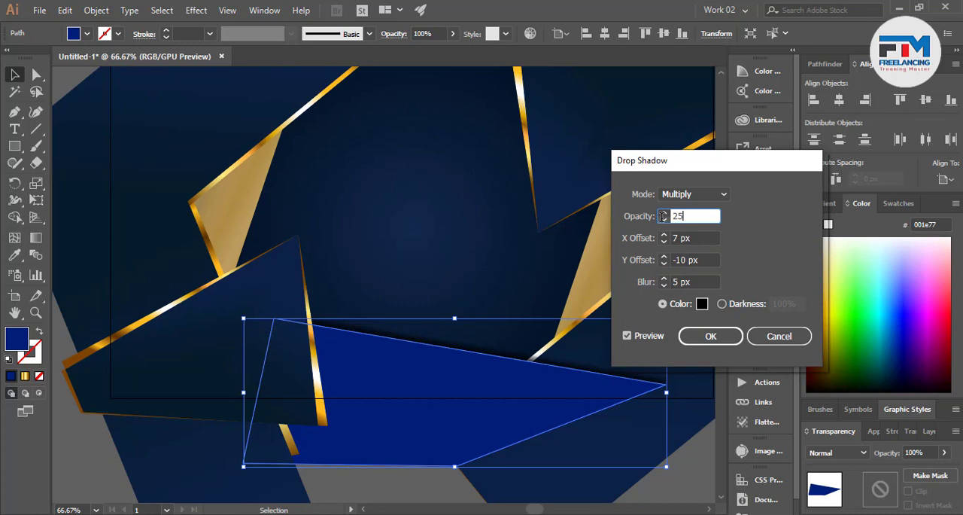
{"action": "key", "text": "Return"}
{"action": "scroll", "coordinate": [551, 339], "scroll_direction": "down", "scroll_amount": 4}
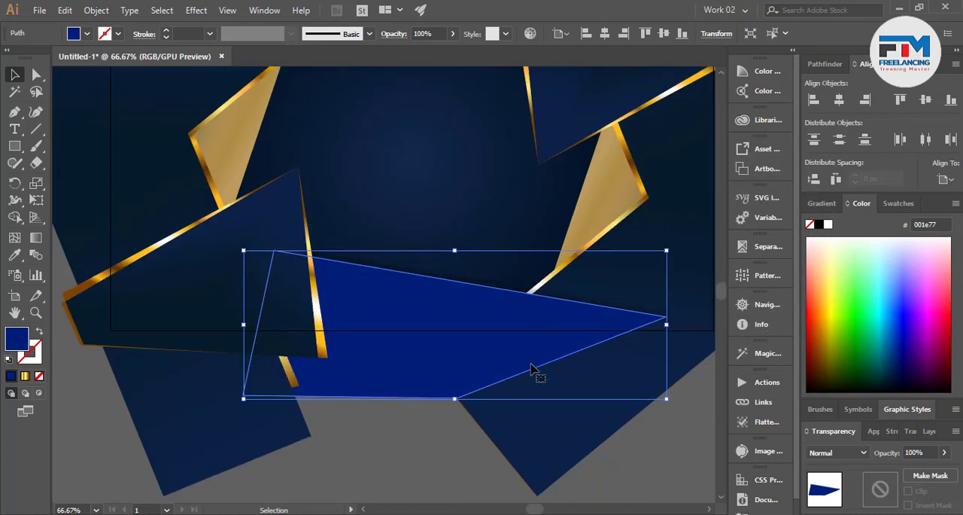
{"action": "left_click", "coordinate": [451, 409]}
Duplicate the blue shape, rotate the copy 180 degrees and place it across the artboard's upper edge between the slanted groups
{"action": "key", "text": "ctrl+minus"}
{"action": "key", "text": "ctrl+minus"}
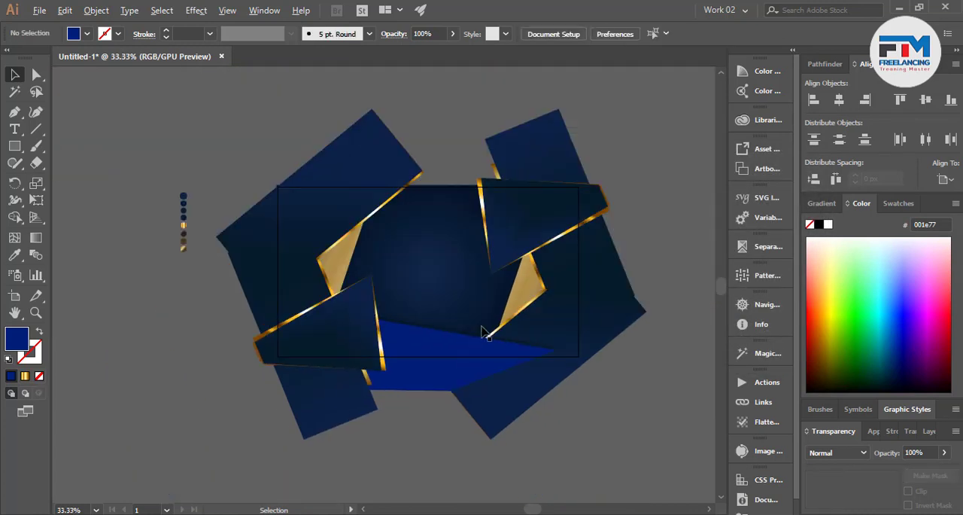
{"action": "scroll", "coordinate": [486, 338], "scroll_direction": "up", "scroll_amount": 2}
{"action": "left_click_drag", "start_coordinate": [434, 426], "coordinate": [435, 325]}
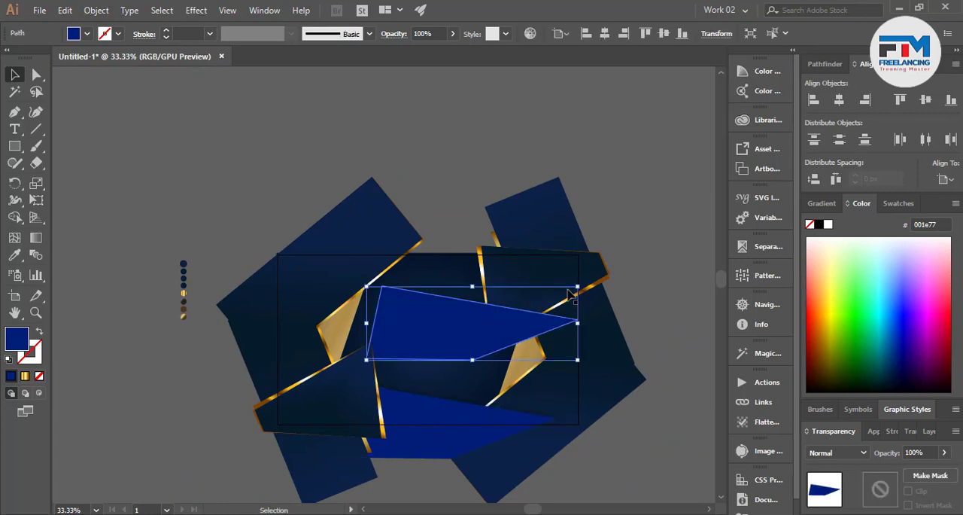
{"action": "left_click_drag", "start_coordinate": [583, 279], "coordinate": [394, 397]}
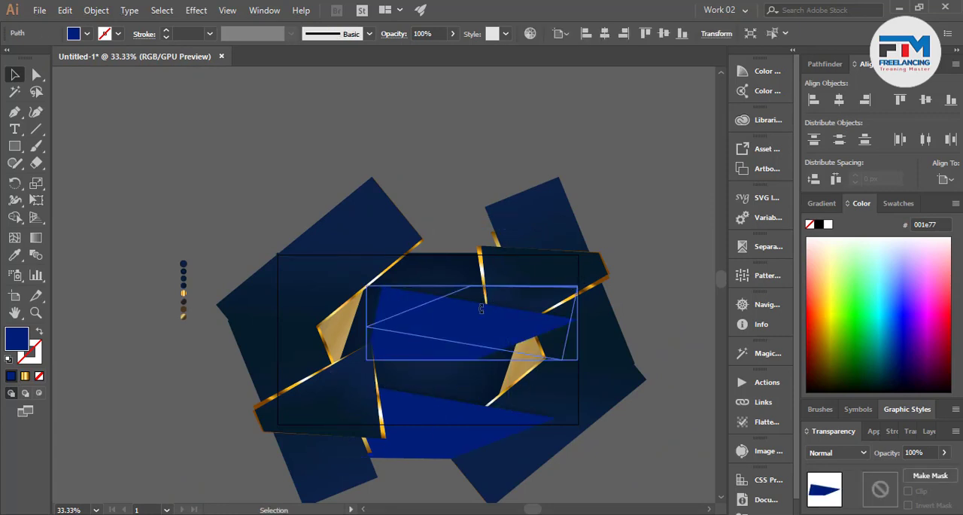
{"action": "left_click_drag", "start_coordinate": [457, 326], "coordinate": [419, 256]}
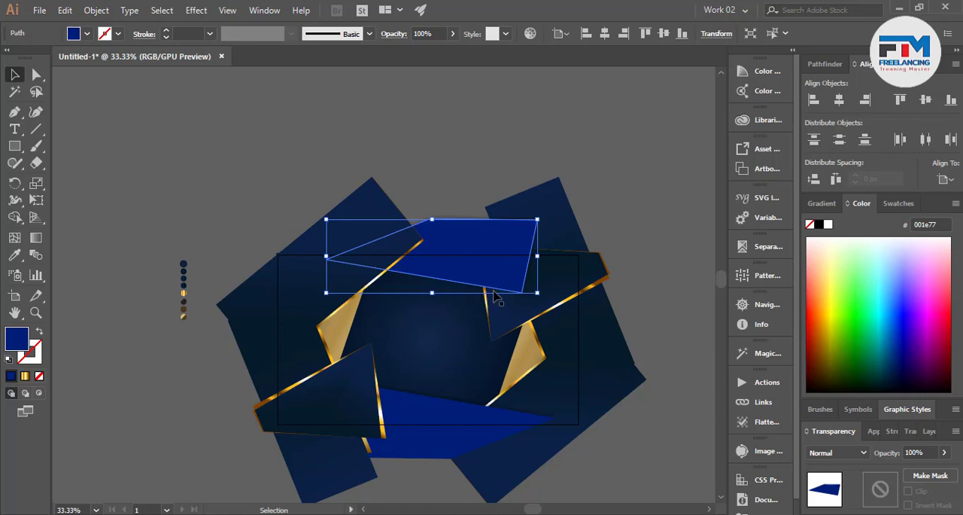
{"action": "left_click", "coordinate": [516, 295], "text": "shift"}
{"action": "scroll", "coordinate": [516, 295], "scroll_direction": "up", "scroll_amount": 3}
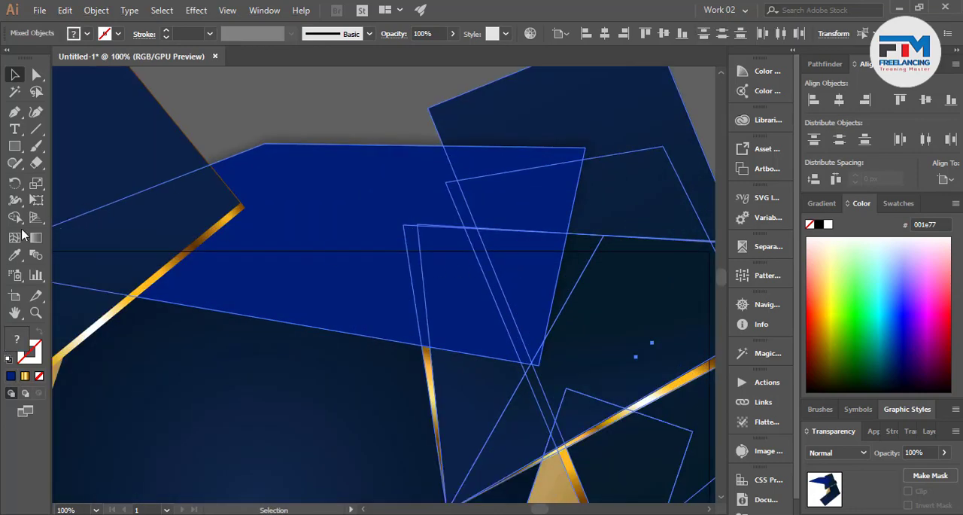
{"action": "key", "text": "shift+m"}
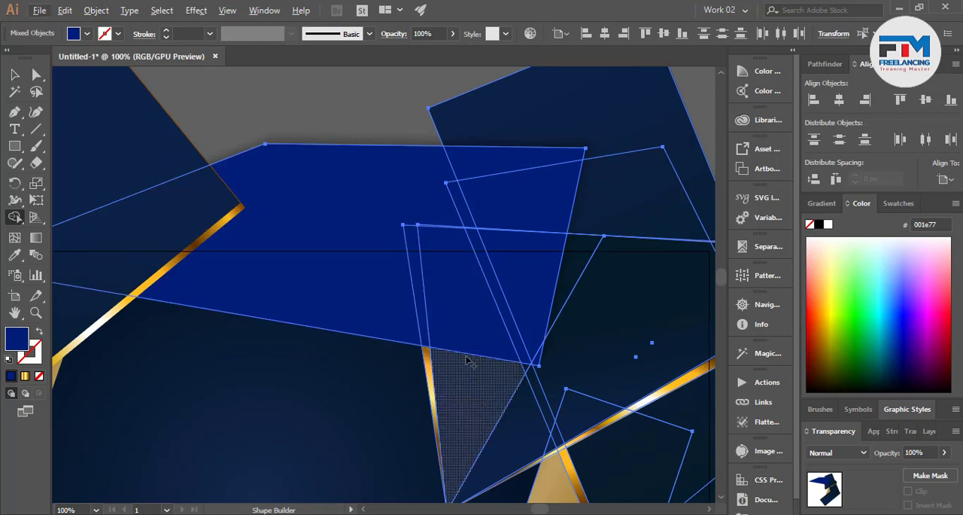
{"action": "left_click", "coordinate": [15, 75]}
{"action": "left_click", "coordinate": [221, 121]}
{"action": "scroll", "coordinate": [415, 282], "scroll_direction": "down", "scroll_amount": 1}
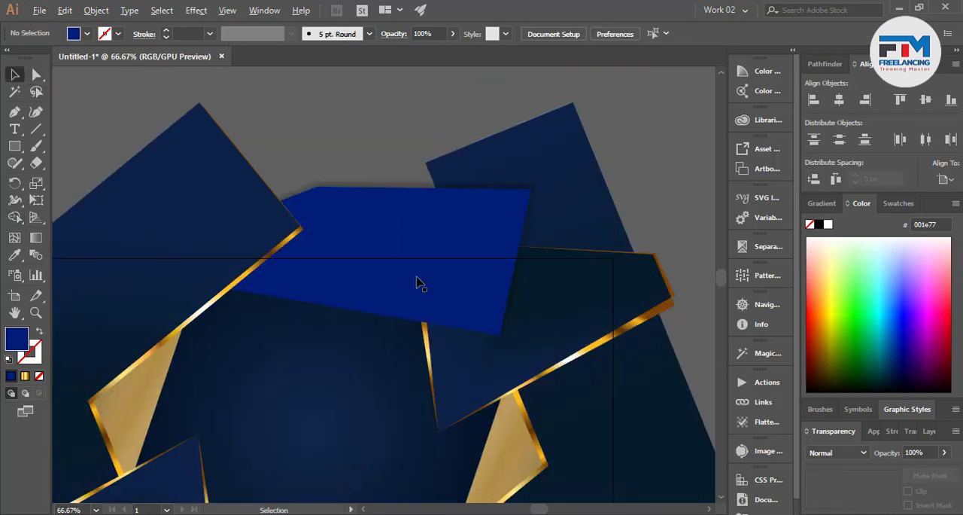
Send the upper blue shape behind the right-hand slanted shapes, keeping the background rectangle at the very back
{"action": "left_click", "coordinate": [415, 281]}
{"action": "key", "text": "ctrl+shift+bracketleft"}
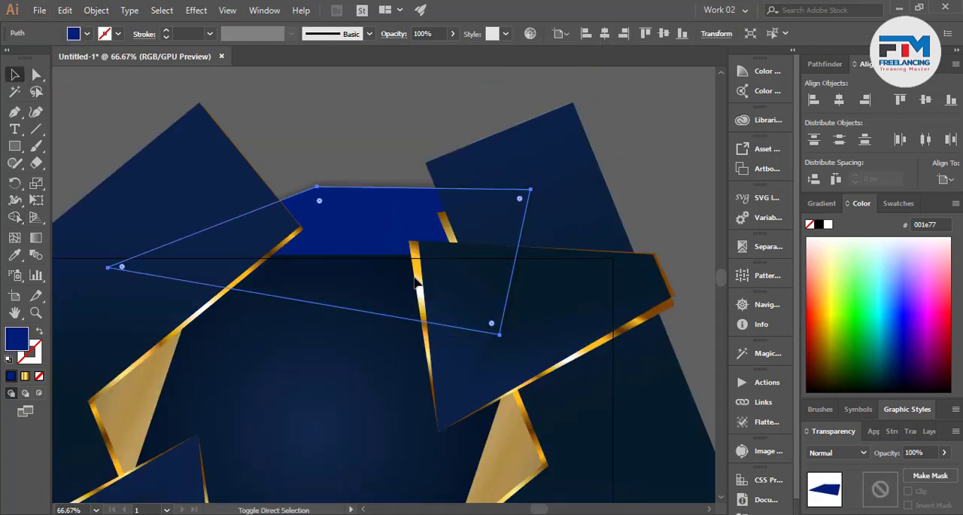
{"action": "left_click", "coordinate": [370, 403]}
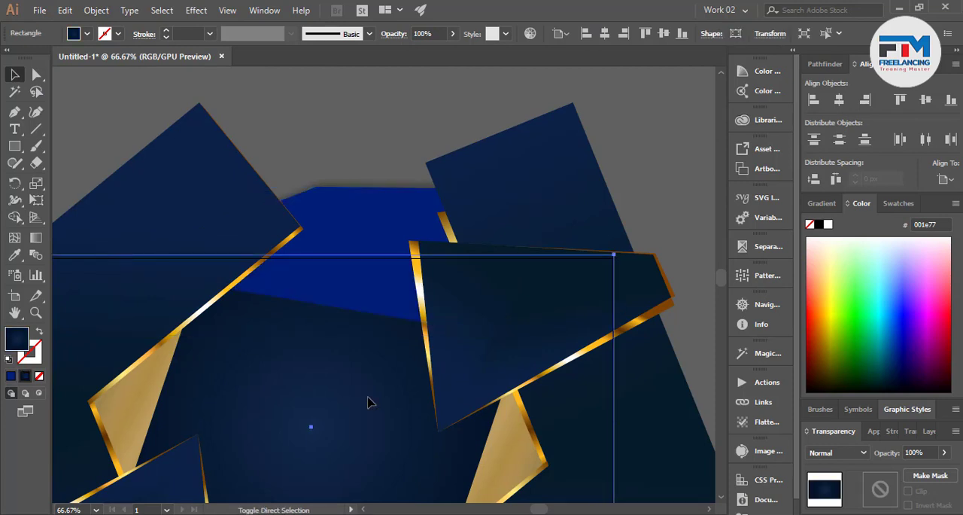
{"action": "scroll", "coordinate": [381, 383], "scroll_direction": "down", "scroll_amount": 2}
{"action": "left_click", "coordinate": [238, 194]}
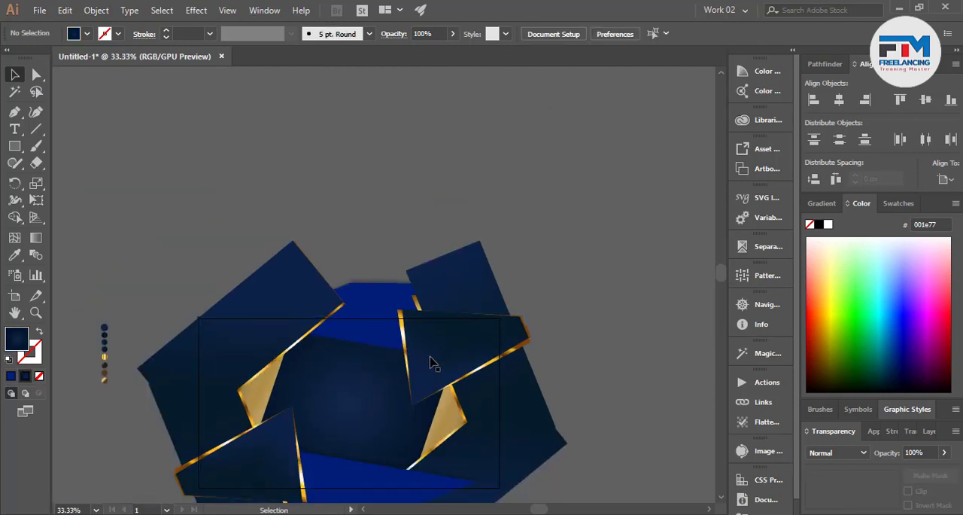
{"action": "left_click", "coordinate": [357, 338]}
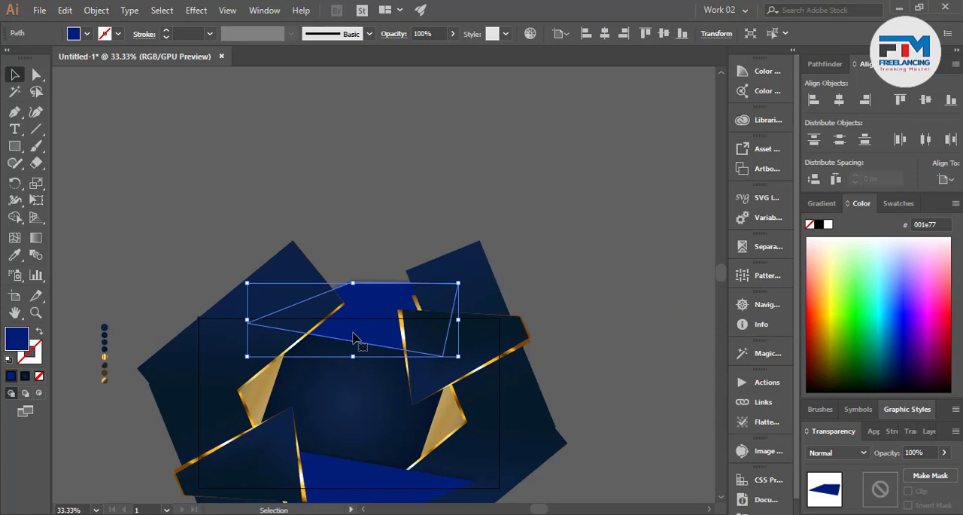
{"action": "right_click", "coordinate": [214, 316]}
{"action": "left_click", "coordinate": [255, 202]}
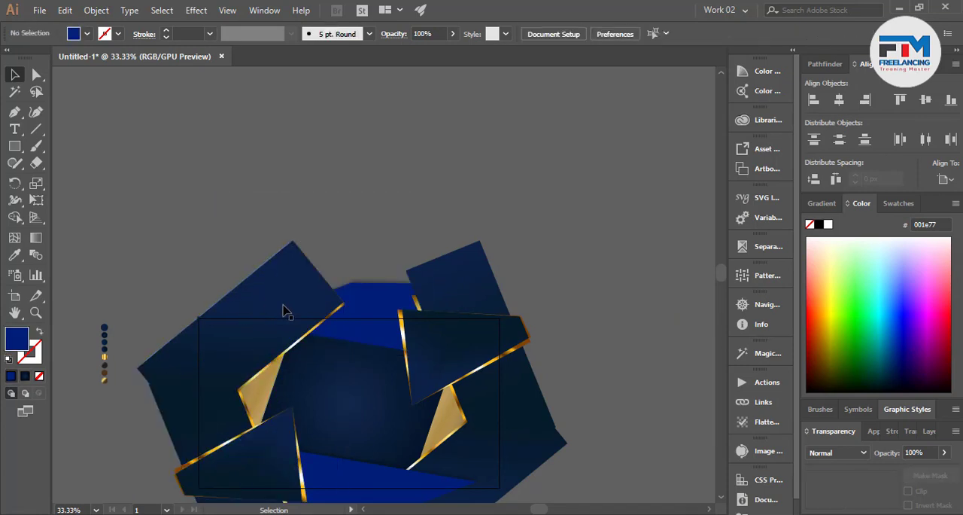
{"action": "left_click", "coordinate": [360, 330]}
{"action": "scroll", "coordinate": [412, 366], "scroll_direction": "down", "scroll_amount": 2}
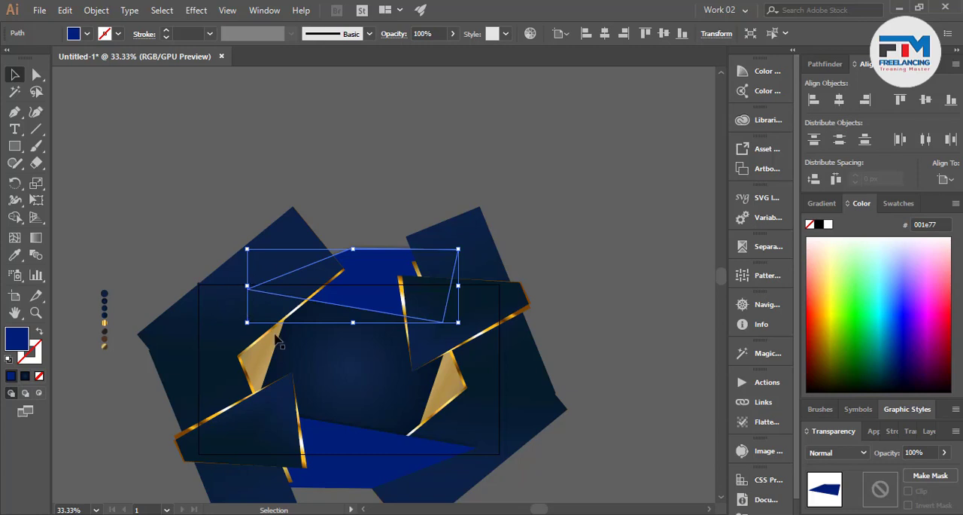
{"action": "scroll", "coordinate": [252, 316], "scroll_direction": "up", "scroll_amount": 3}
{"action": "left_click", "coordinate": [375, 325]}
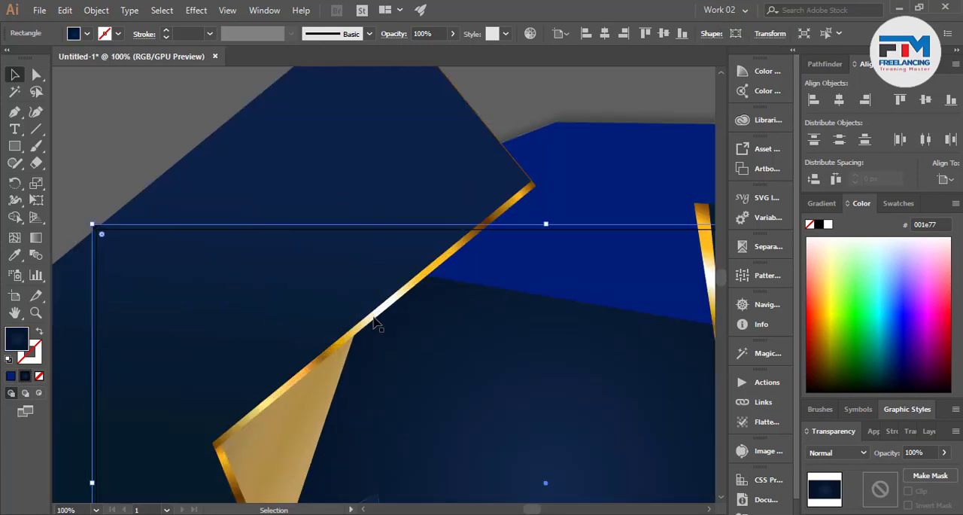
{"action": "scroll", "coordinate": [331, 338], "scroll_direction": "down", "scroll_amount": 1}
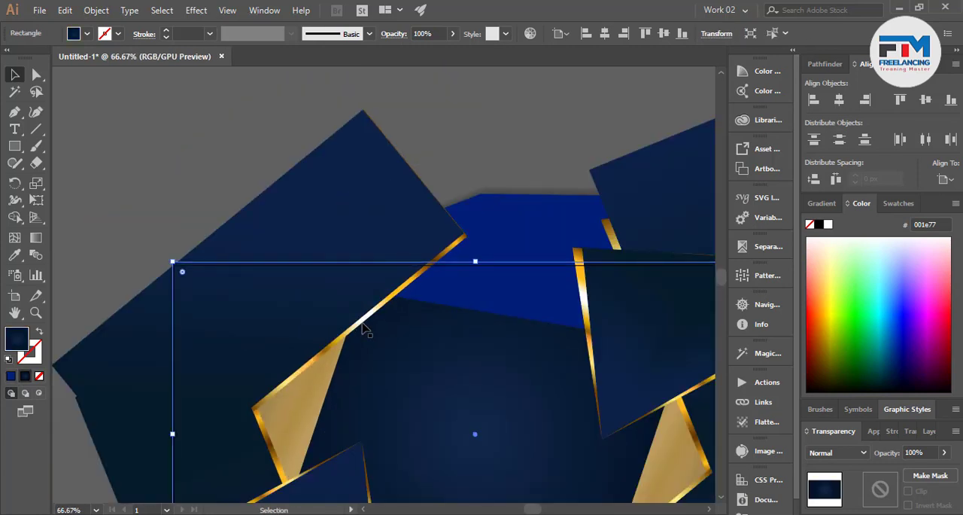
Send the left-hand slanted dark shapes with their gold edges and panel behind the upper blue shape, keeping the background rectangle rearmost
{"action": "left_click", "coordinate": [365, 329]}
{"action": "left_click", "coordinate": [200, 392], "text": "shift"}
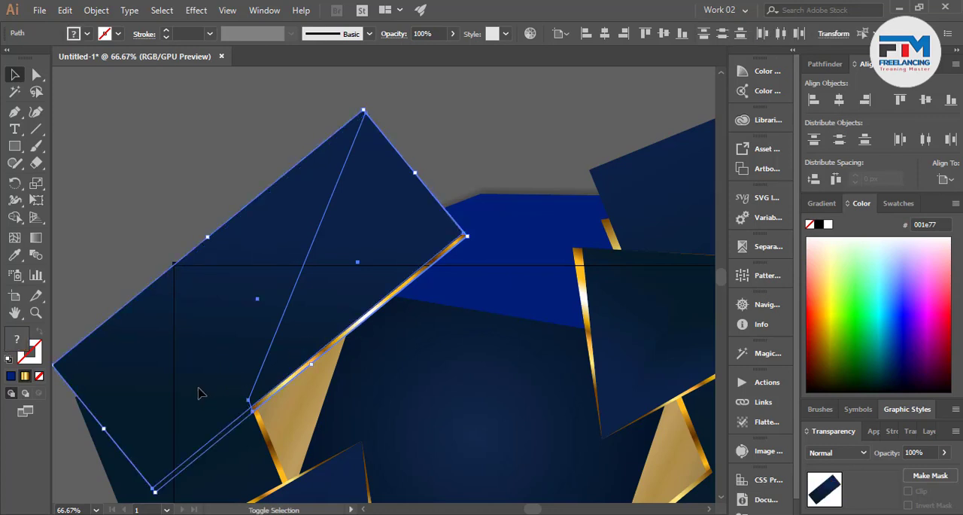
{"action": "left_click", "coordinate": [286, 416], "text": "shift"}
{"action": "scroll", "coordinate": [277, 419], "scroll_direction": "down", "scroll_amount": 2}
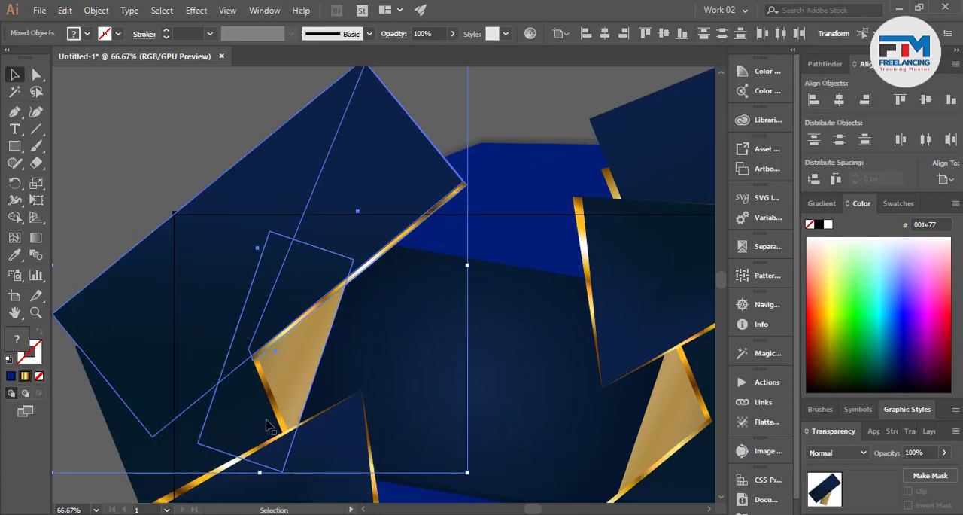
{"action": "left_click", "coordinate": [241, 414], "text": "shift"}
{"action": "scroll", "coordinate": [294, 406], "scroll_direction": "down", "scroll_amount": 5}
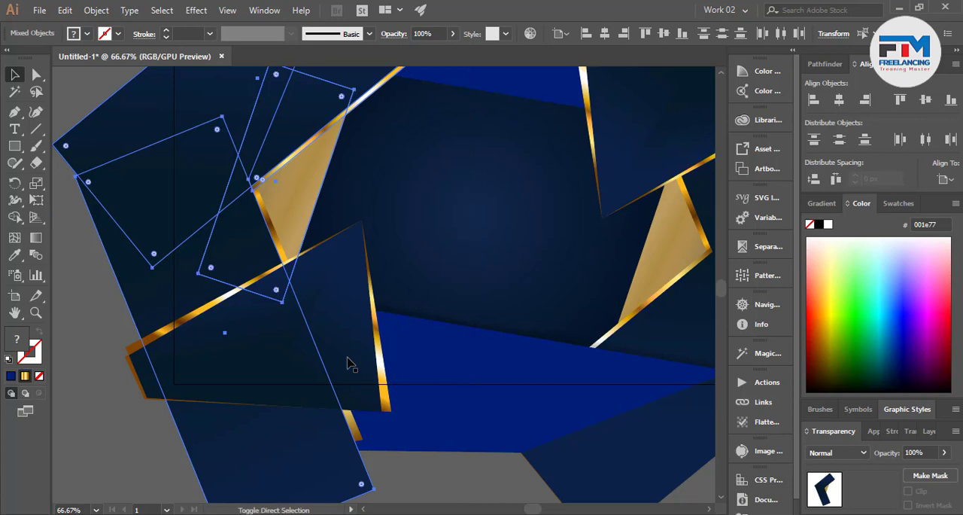
{"action": "key", "text": "ctrl+shift+bracketleft"}
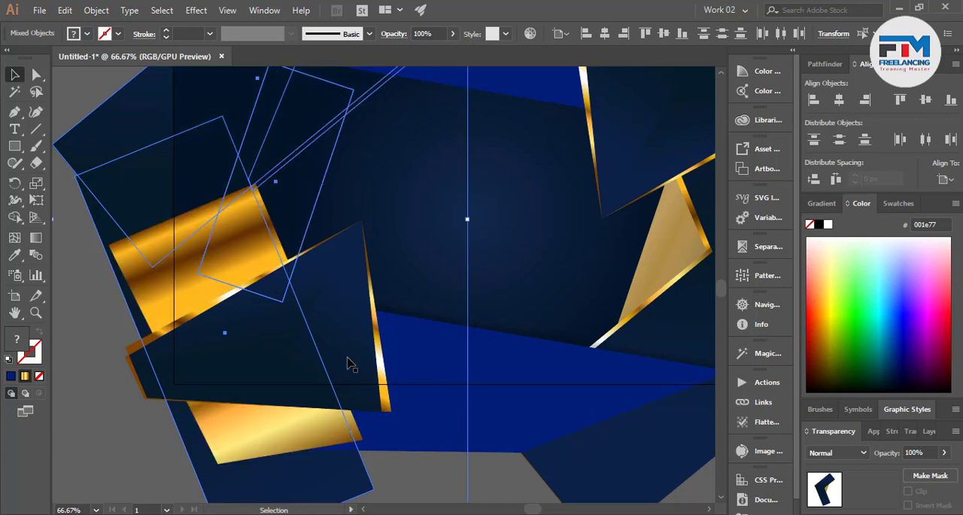
{"action": "key", "text": "ctrl+z"}
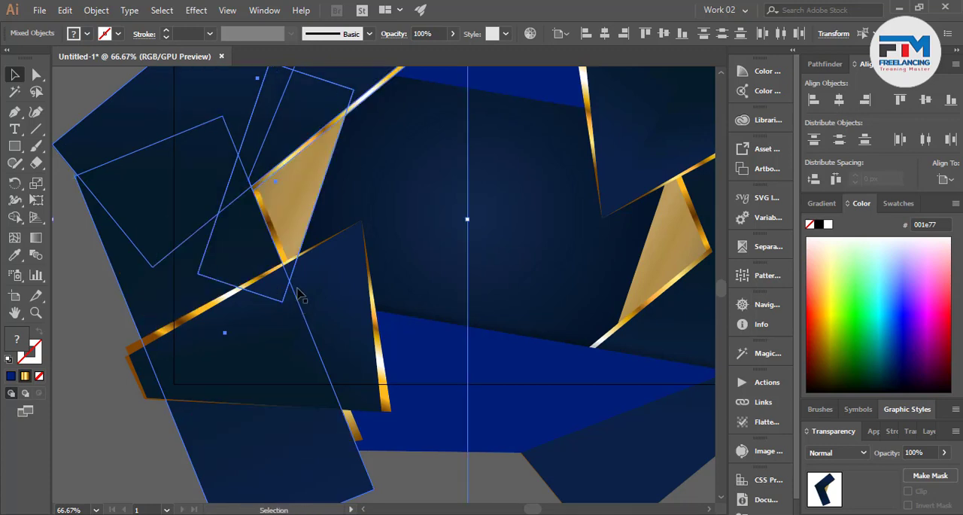
{"action": "left_click", "coordinate": [280, 255], "text": "shift"}
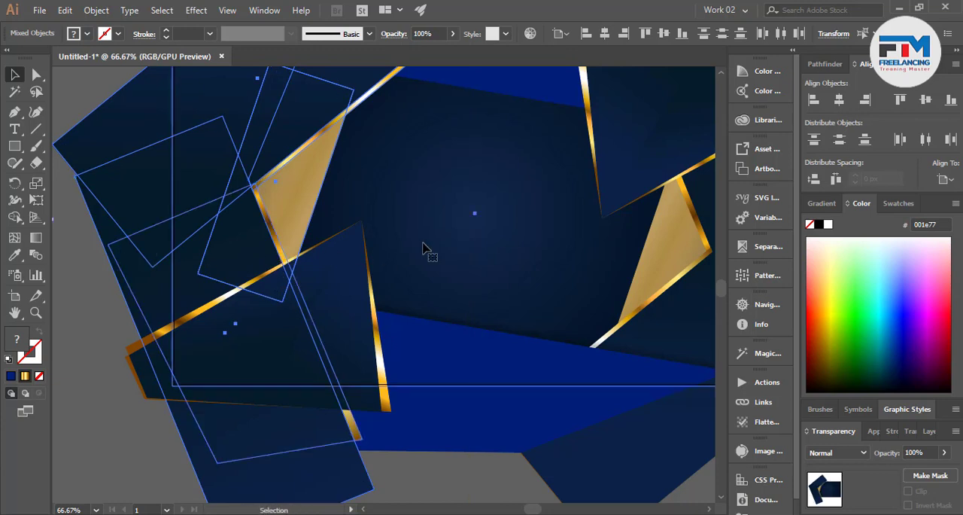
{"action": "key", "text": "ctrl+shift+["}
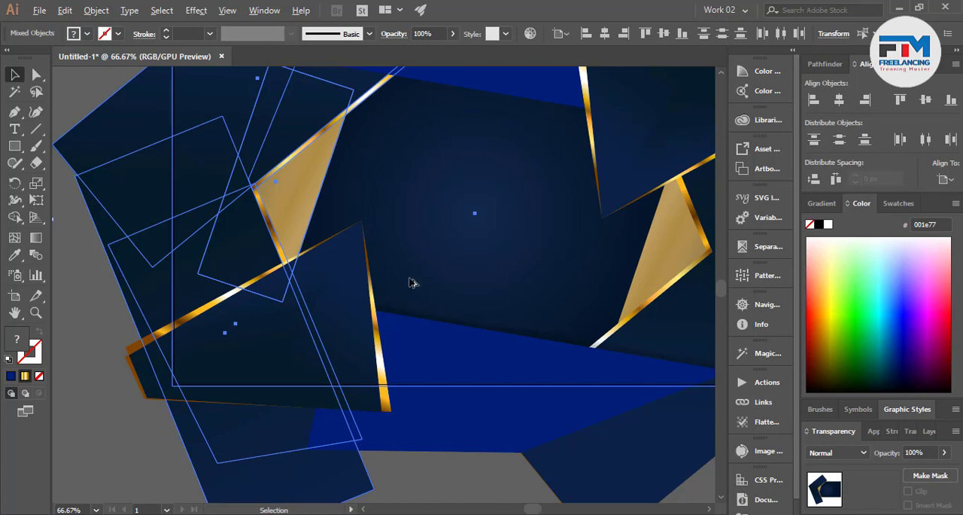
{"action": "scroll", "coordinate": [410, 286], "scroll_direction": "down", "scroll_amount": 3}
{"action": "left_click", "coordinate": [215, 193]}
{"action": "scroll", "coordinate": [407, 285], "scroll_direction": "up", "scroll_amount": 2}
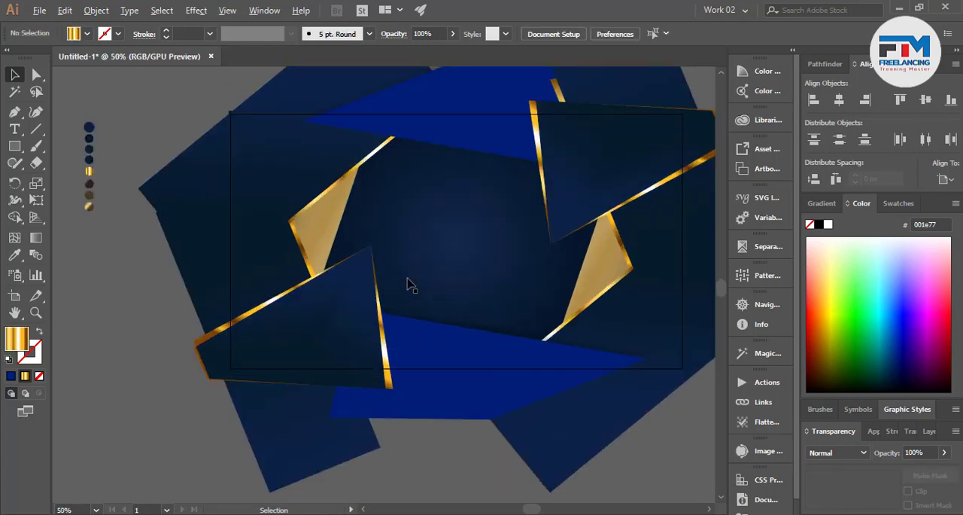
{"action": "scroll", "coordinate": [415, 286], "scroll_direction": "down", "scroll_amount": 1}
{"action": "scroll", "coordinate": [490, 254], "scroll_direction": "up", "scroll_amount": 1}
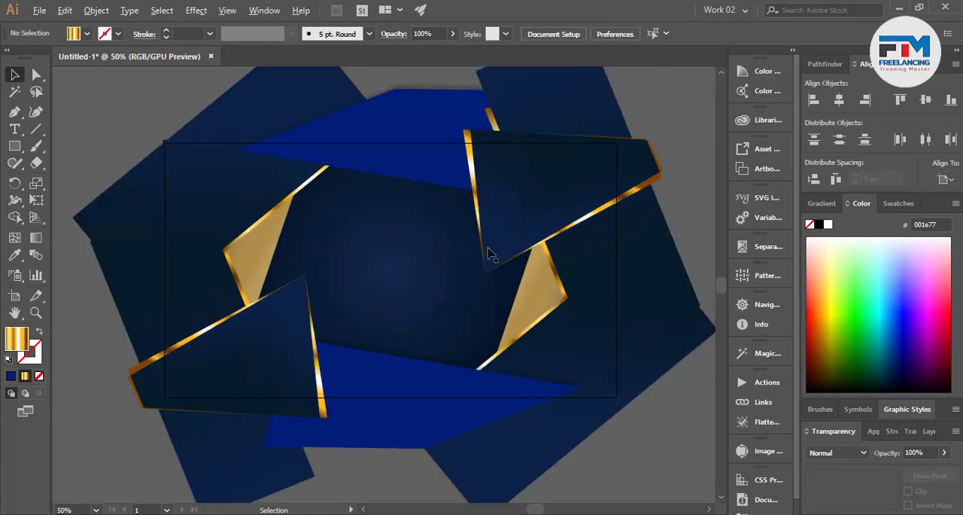
Recolour the upper blue shape with the darker blue 003165
{"action": "left_click", "coordinate": [579, 203]}
{"action": "left_click", "coordinate": [438, 133]}
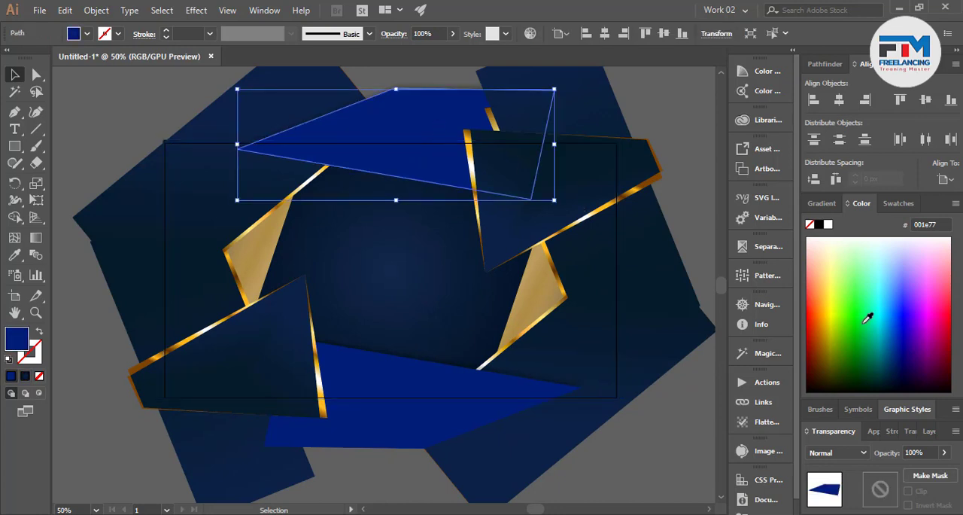
{"action": "left_click_drag", "start_coordinate": [907, 328], "coordinate": [895, 356]}
{"action": "left_click", "coordinate": [890, 351]}
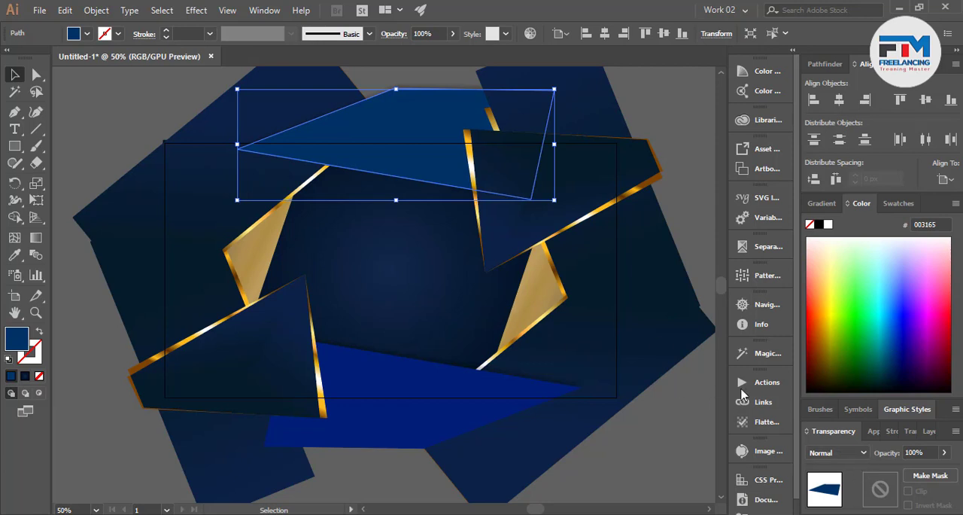
Change the Y offset of the upper blue shape's drop shadow to 10 px
{"action": "left_click", "coordinate": [873, 431]}
{"action": "left_click", "coordinate": [862, 420]}
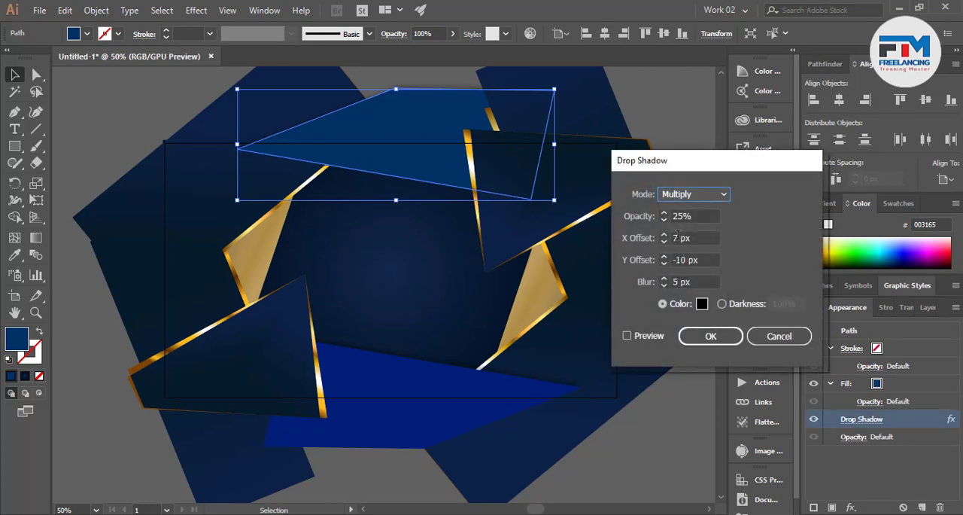
{"action": "left_click", "coordinate": [675, 260]}
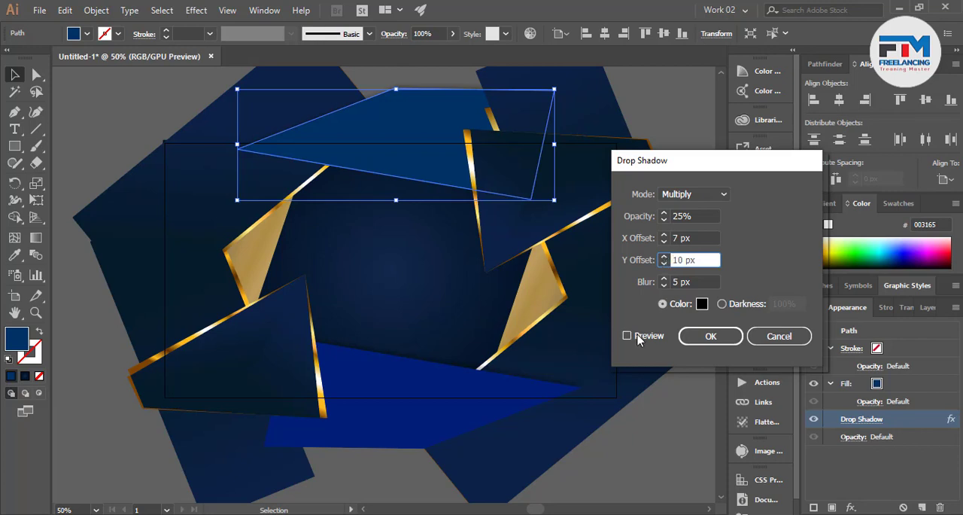
{"action": "left_click", "coordinate": [696, 336]}
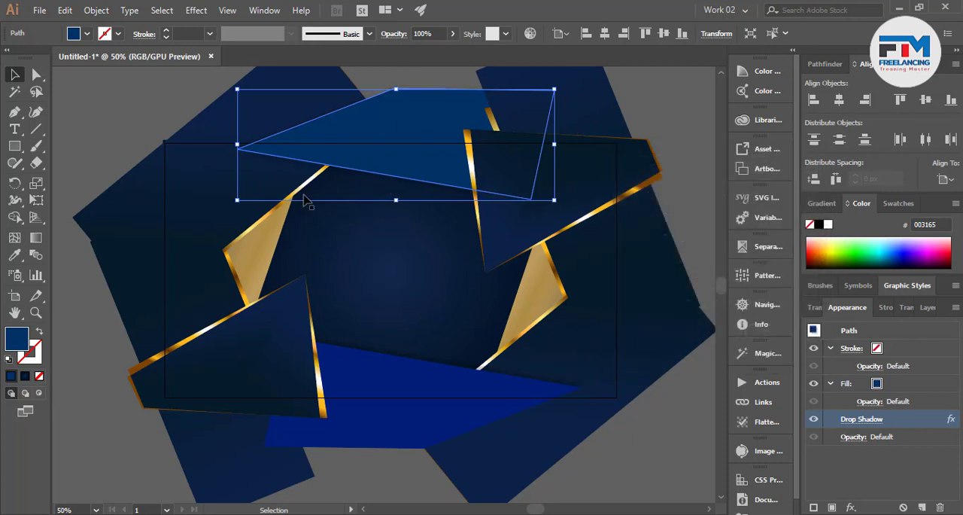
{"action": "left_click", "coordinate": [113, 123]}
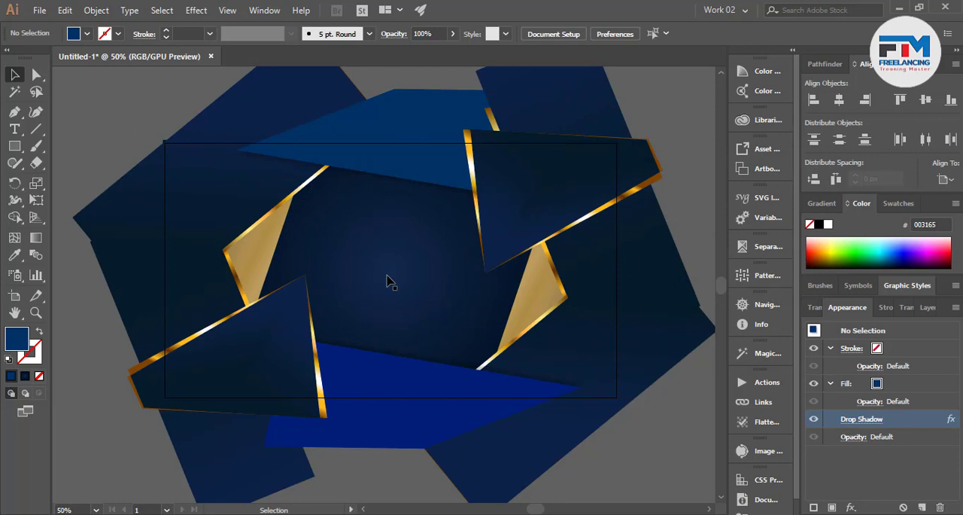
{"action": "scroll", "coordinate": [435, 254], "scroll_direction": "down", "scroll_amount": 3}
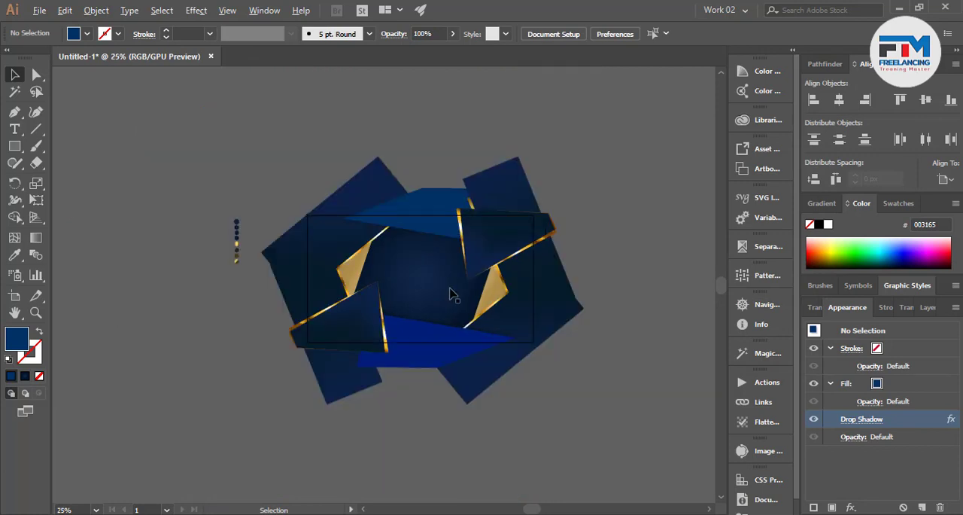
Dismiss the Internet Download Manager prompts and delete all sample colour circles beside the artboard except the topmost dark blue one
{"action": "scroll", "coordinate": [296, 259], "scroll_direction": "up", "scroll_amount": 3}
{"action": "left_click", "coordinate": [332, 222]}
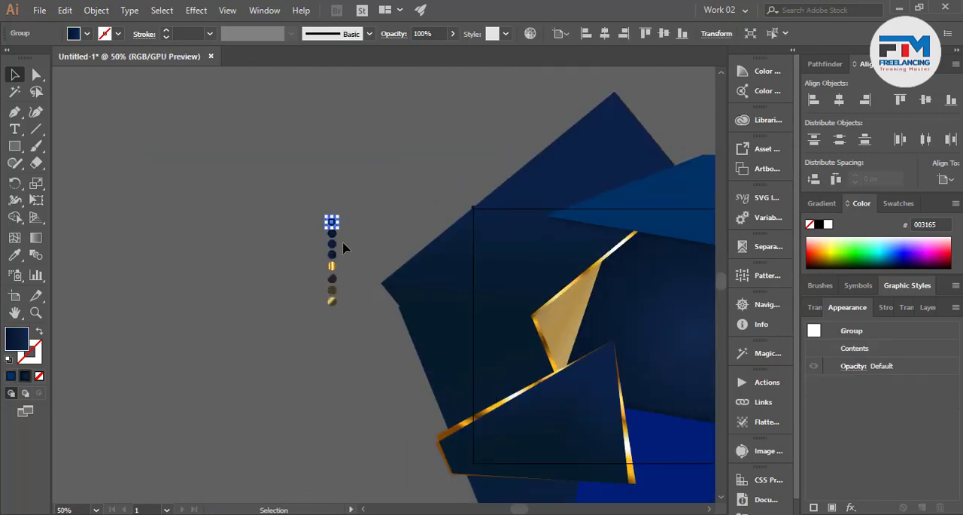
{"action": "left_click_drag", "start_coordinate": [305, 237], "coordinate": [348, 257]}
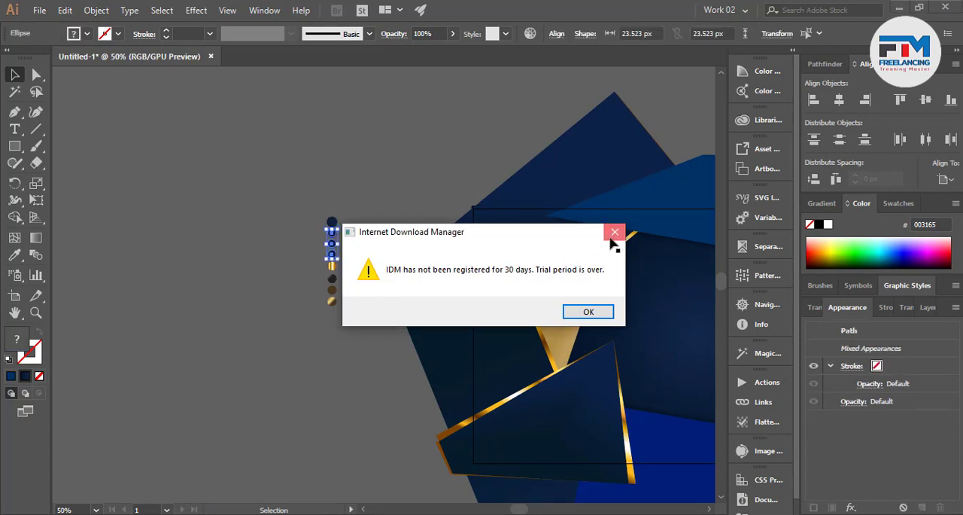
{"action": "left_click", "coordinate": [615, 233]}
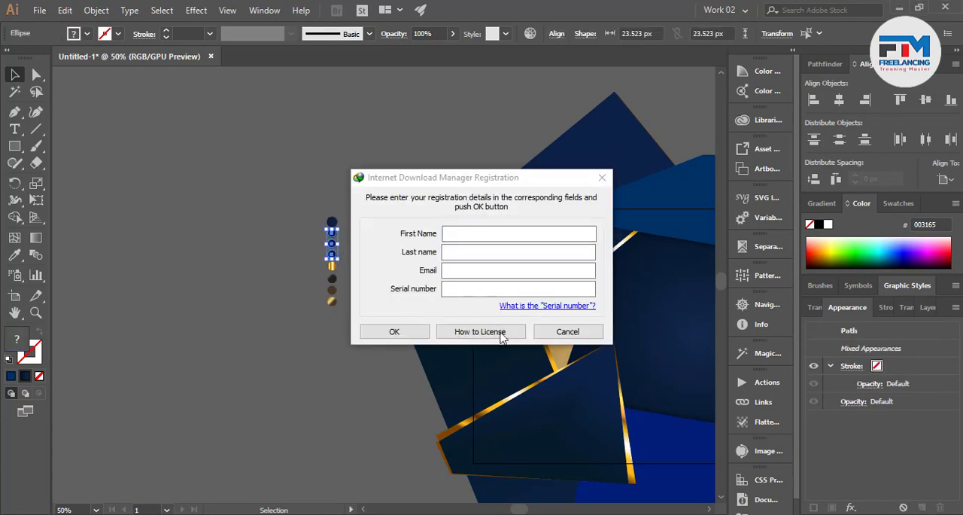
{"action": "left_click", "coordinate": [565, 329]}
{"action": "left_click", "coordinate": [294, 345]}
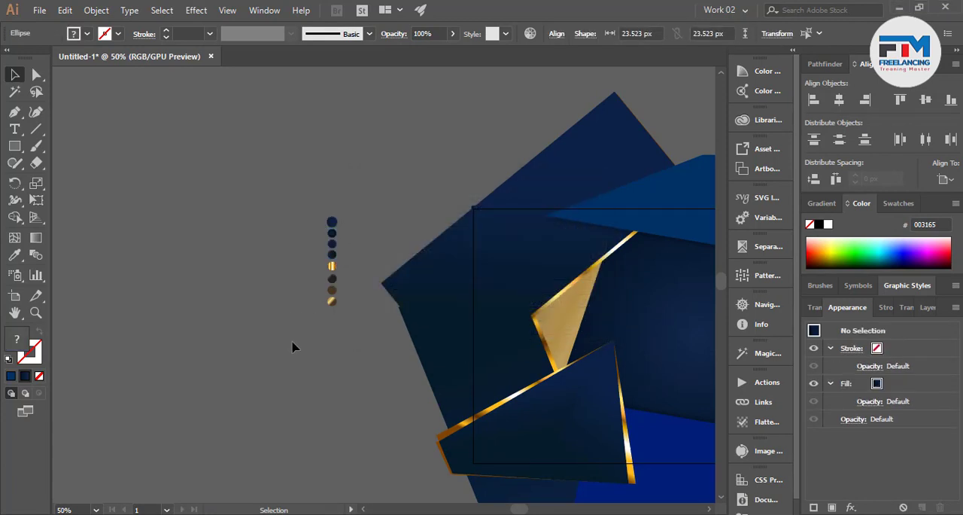
{"action": "key", "text": "ctrl+z"}
{"action": "key", "text": "ctrl+z"}
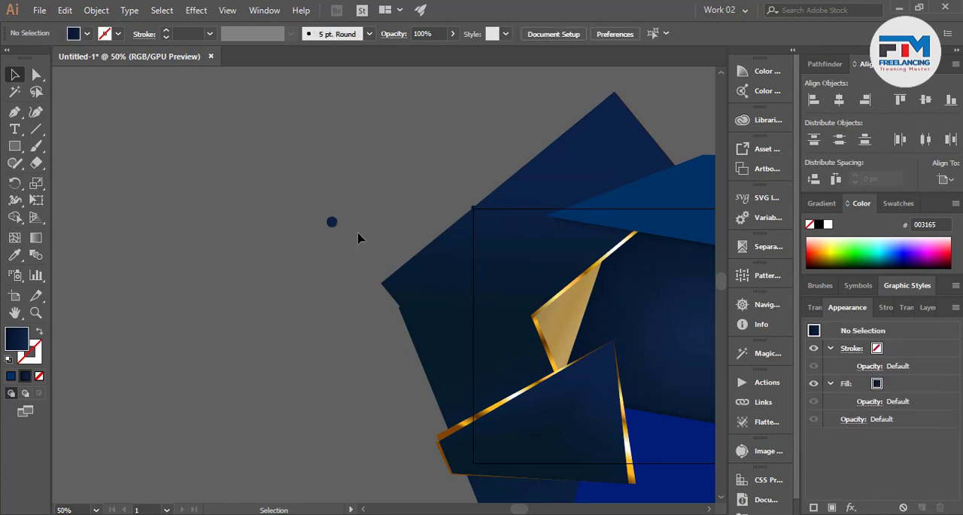
Move the remaining dark blue circle up and farther left, away from the artwork
{"action": "left_click", "coordinate": [334, 226]}
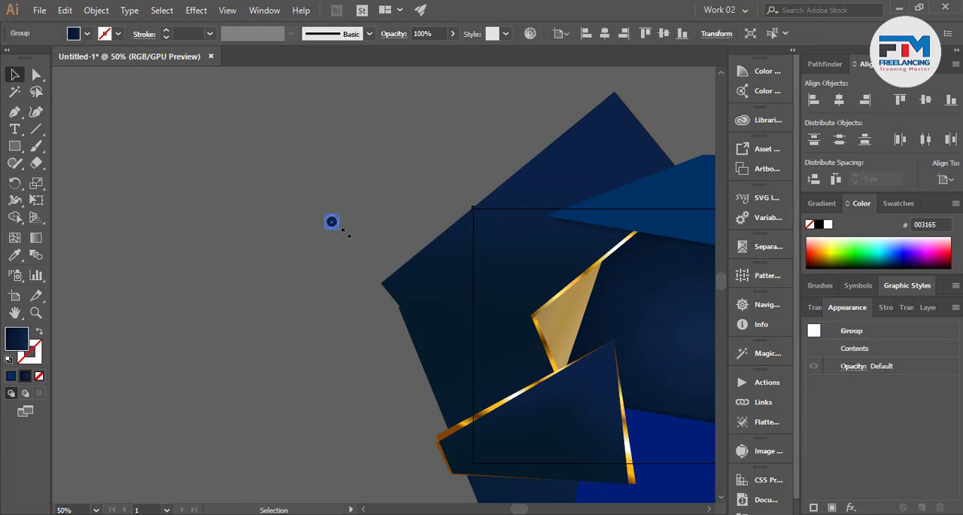
{"action": "left_click", "coordinate": [339, 253]}
{"action": "scroll", "coordinate": [329, 223], "scroll_direction": "up", "scroll_amount": 1}
{"action": "left_click", "coordinate": [331, 223]}
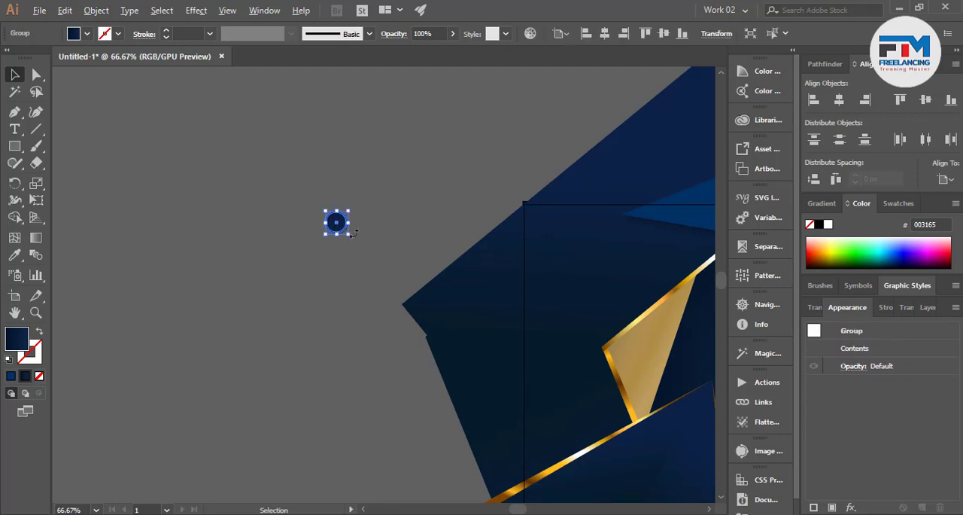
{"action": "left_click", "coordinate": [344, 265]}
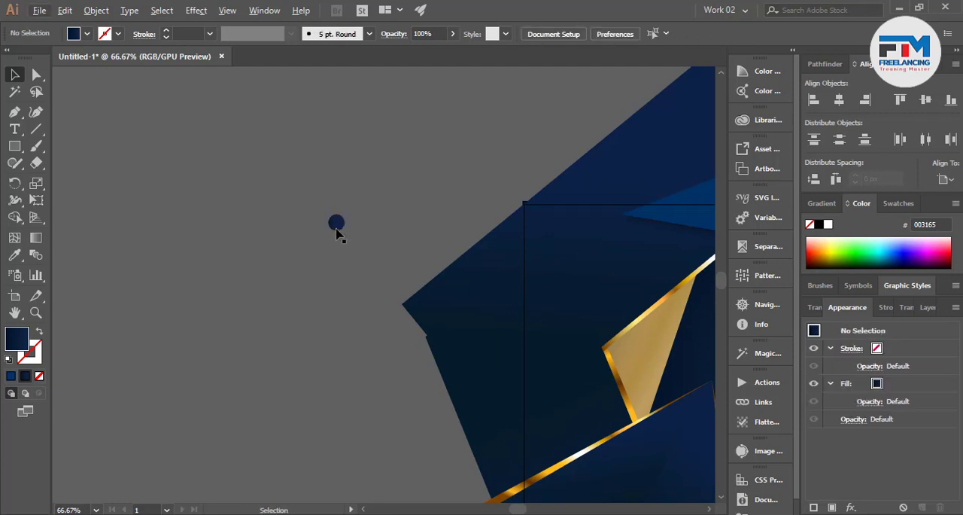
{"action": "left_click_drag", "start_coordinate": [337, 228], "coordinate": [219, 163]}
Copy the dark blue circle to its right and repeat the copy to form an evenly spaced row of ten circles
{"action": "left_click", "coordinate": [199, 201]}
{"action": "key", "text": "ctrl+d"}
{"action": "key", "text": "ctrl+d"}
{"action": "key", "text": "ctrl+d"}
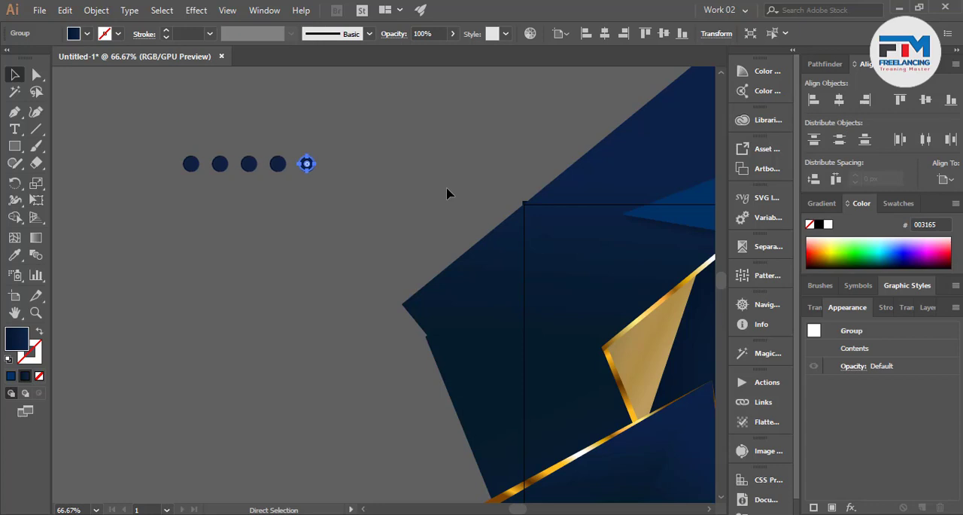
{"action": "key", "text": "ctrl+d"}
{"action": "key", "text": "ctrl+d"}
{"action": "key", "text": "ctrl+d"}
{"action": "key", "text": "ctrl+d"}
{"action": "scroll", "coordinate": [378, 222], "scroll_direction": "down", "scroll_amount": 3}
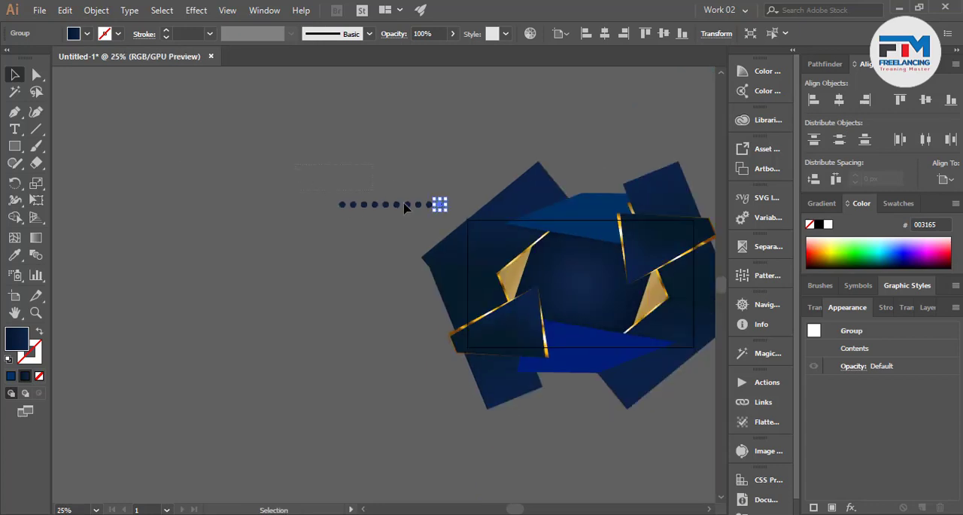
Undo the repeated circle copies back to the single first circle
{"action": "left_click_drag", "start_coordinate": [450, 214], "coordinate": [445, 216]}
{"action": "key", "text": "ctrl+z"}
{"action": "key", "text": "ctrl+z"}
{"action": "key", "text": "ctrl+z"}
{"action": "key", "text": "ctrl+z"}
{"action": "key", "text": "ctrl+z"}
{"action": "key", "text": "ctrl+z"}
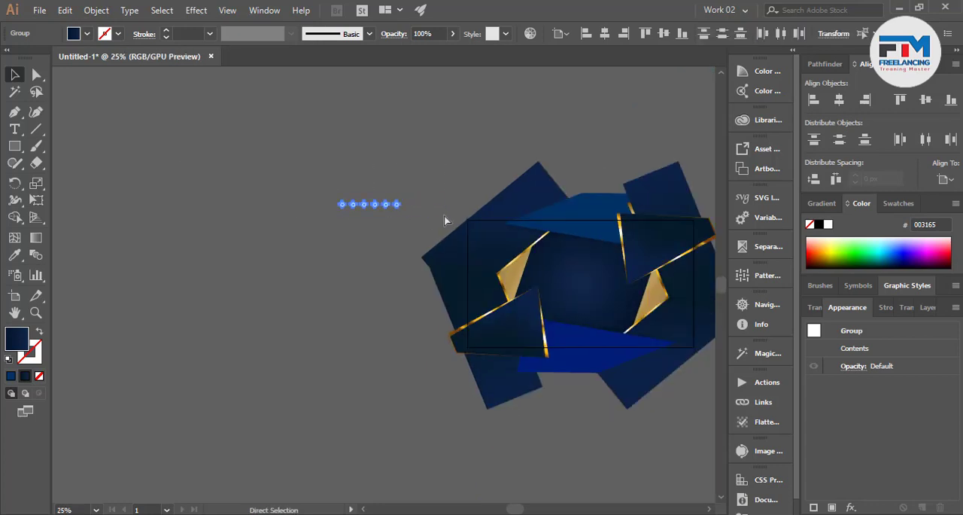
{"action": "key", "text": "ctrl+z"}
{"action": "key", "text": "ctrl+z"}
{"action": "key", "text": "ctrl+z"}
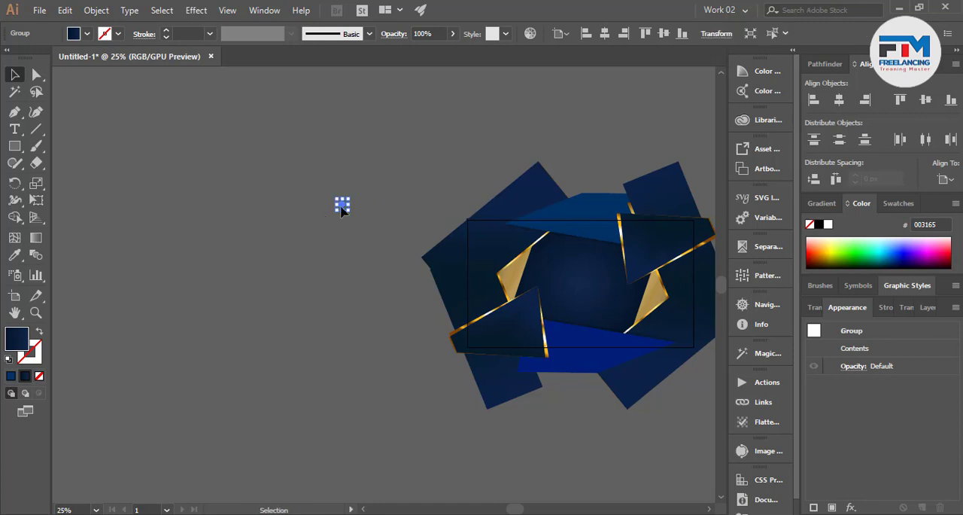
Move the dark blue circle further up into empty space and place one copy of it closely to its right
{"action": "left_click", "coordinate": [341, 212]}
{"action": "left_click", "coordinate": [342, 204]}
{"action": "left_click", "coordinate": [368, 257]}
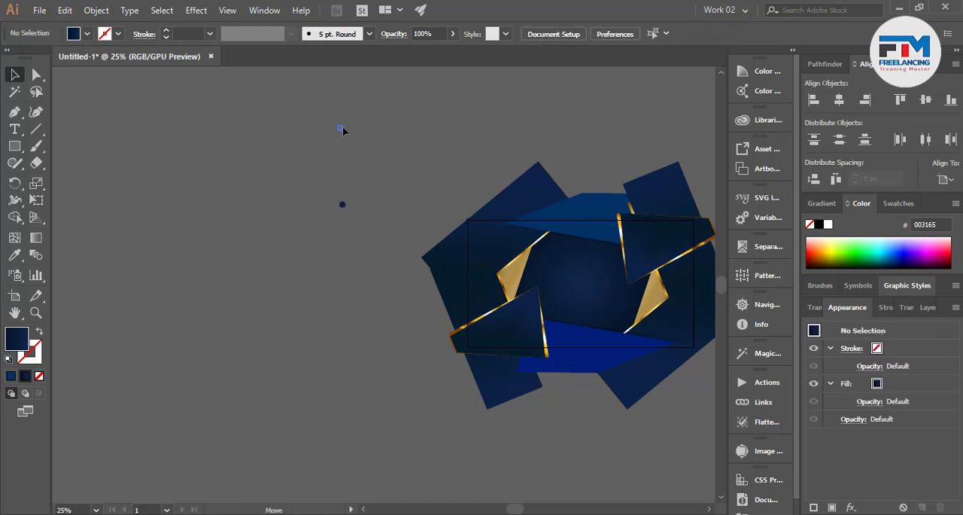
{"action": "left_click_drag", "start_coordinate": [343, 128], "coordinate": [334, 99]}
{"action": "scroll", "coordinate": [360, 214], "scroll_direction": "up", "scroll_amount": 5}
{"action": "left_click", "coordinate": [371, 276]}
{"action": "left_click_drag", "start_coordinate": [334, 320], "coordinate": [308, 167]}
{"action": "left_click", "coordinate": [311, 251]}
{"action": "scroll", "coordinate": [307, 174], "scroll_direction": "up", "scroll_amount": 3}
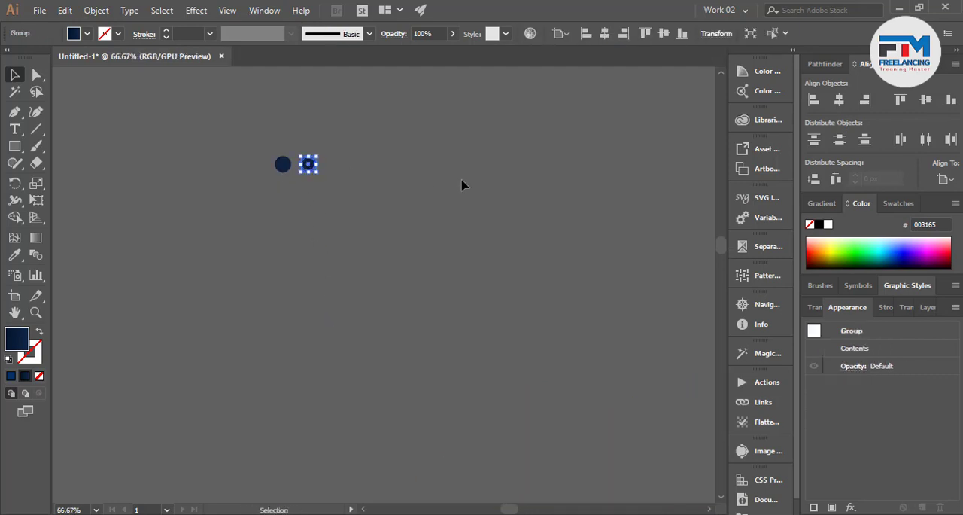
Repeat the circle copy to build an evenly spaced horizontal row of 30 circles
{"action": "key", "text": "ctrl+d"}
{"action": "key", "text": "ctrl+d"}
{"action": "key", "text": "ctrl+d"}
{"action": "key", "text": "ctrl+d"}
{"action": "key", "text": "ctrl+d"}
{"action": "key", "text": "ctrl+d"}
{"action": "key", "text": "ctrl+d"}
{"action": "key", "text": "ctrl+d"}
{"action": "key", "text": "ctrl+d"}
{"action": "key", "text": "ctrl+d"}
{"action": "key", "text": "ctrl+d"}
{"action": "key", "text": "ctrl+d"}
{"action": "key", "text": "ctrl+d"}
{"action": "key", "text": "ctrl+d"}
{"action": "key", "text": "ctrl+d"}
{"action": "key", "text": "ctrl+d"}
{"action": "key", "text": "ctrl+d"}
{"action": "key", "text": "ctrl+d"}
{"action": "key", "text": "ctrl+d"}
{"action": "key", "text": "ctrl+d"}
{"action": "key", "text": "ctrl+d"}
{"action": "key", "text": "ctrl+d"}
{"action": "key", "text": "ctrl+d"}
{"action": "key", "text": "ctrl+d"}
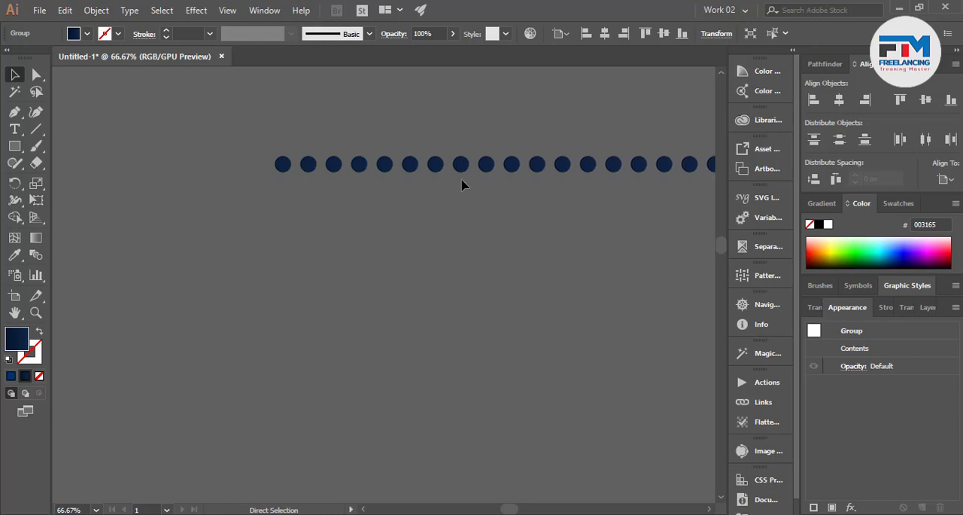
{"action": "scroll", "coordinate": [334, 273], "scroll_direction": "down", "scroll_amount": 4}
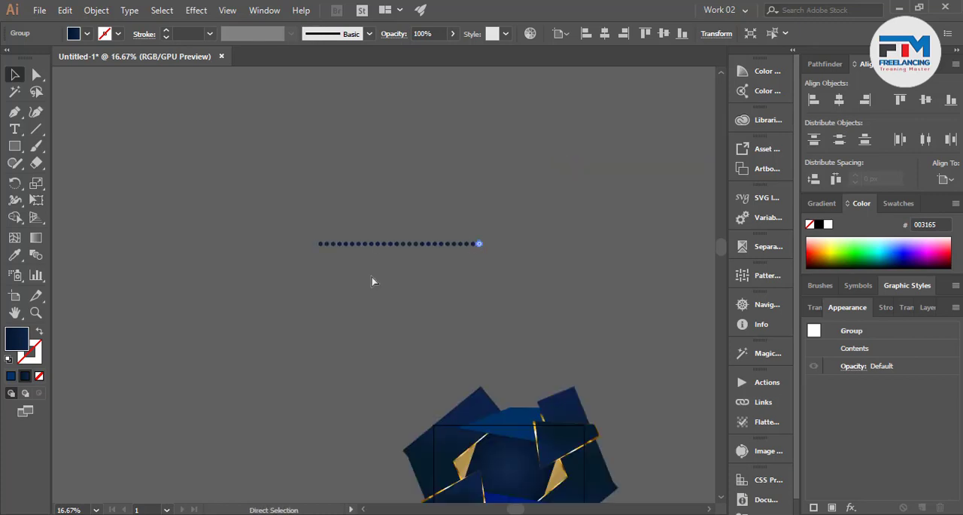
{"action": "key", "text": "ctrl+d"}
{"action": "key", "text": "ctrl+d"}
{"action": "key", "text": "ctrl+d"}
{"action": "key", "text": "ctrl+d"}
Select the whole circle row and copy it directly below, shifted left by half a circle spacing
{"action": "left_click_drag", "start_coordinate": [295, 292], "coordinate": [508, 238]}
{"action": "scroll", "coordinate": [398, 238], "scroll_direction": "up", "scroll_amount": 3}
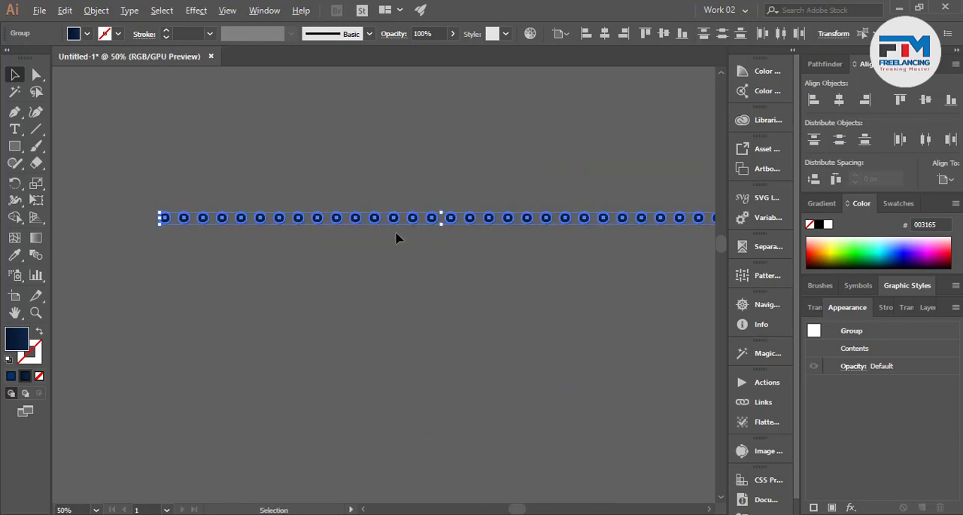
{"action": "mouse_move", "coordinate": [397, 221]}
{"action": "left_mouse_down"}
{"action": "mouse_move", "coordinate": [392, 243]}
{"action": "mouse_move", "coordinate": [386, 236]}
{"action": "left_mouse_up"}
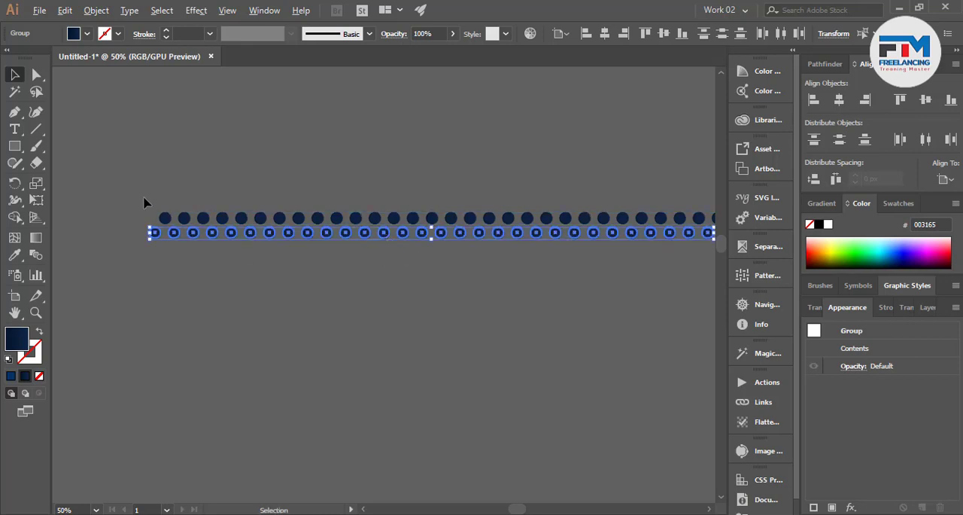
Copy both staggered circle rows directly below and repeat the copy to fill a large rectangular dot grid
{"action": "scroll", "coordinate": [708, 291], "scroll_direction": "right", "scroll_amount": 4}
{"action": "key", "text": "ctrl+a"}
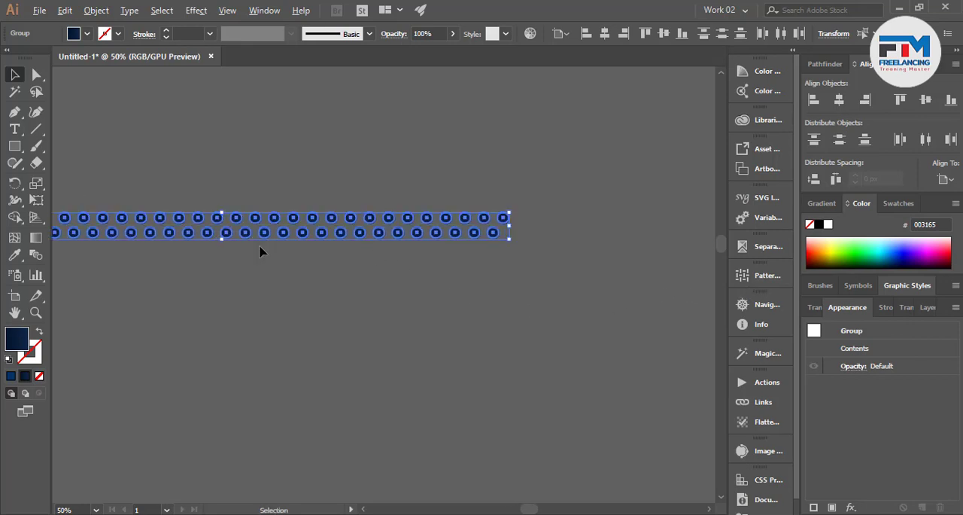
{"action": "scroll", "coordinate": [248, 251], "scroll_direction": "up", "scroll_amount": 4}
{"action": "left_click_drag", "start_coordinate": [338, 185], "coordinate": [358, 300]}
{"action": "scroll", "coordinate": [519, 241], "scroll_direction": "down", "scroll_amount": 6}
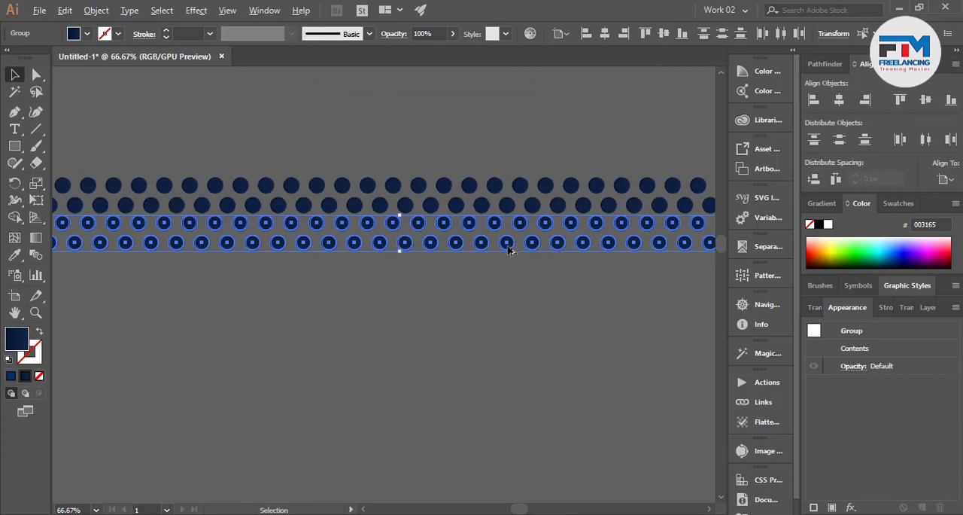
{"action": "key", "text": "ctrl+d"}
{"action": "key", "text": "ctrl+d"}
{"action": "key", "text": "ctrl+d"}
{"action": "key", "text": "ctrl+d"}
{"action": "key", "text": "ctrl+d"}
{"action": "key", "text": "ctrl+d"}
{"action": "key", "text": "ctrl+d"}
{"action": "key", "text": "ctrl+d"}
{"action": "key", "text": "ctrl+d"}
{"action": "key", "text": "ctrl+d"}
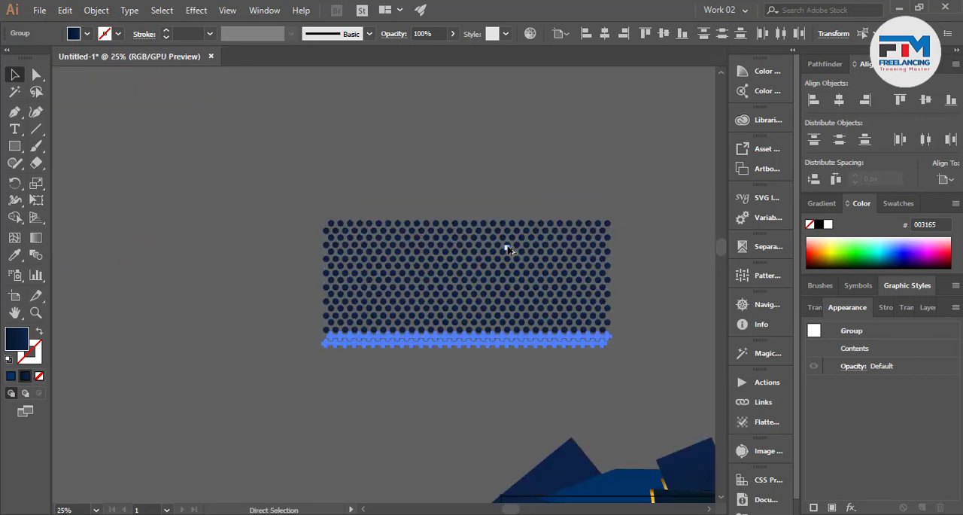
Group all circles of the dot grid and centre the group horizontally and vertically on the artboard
{"action": "scroll", "coordinate": [509, 254], "scroll_direction": "down", "scroll_amount": 3}
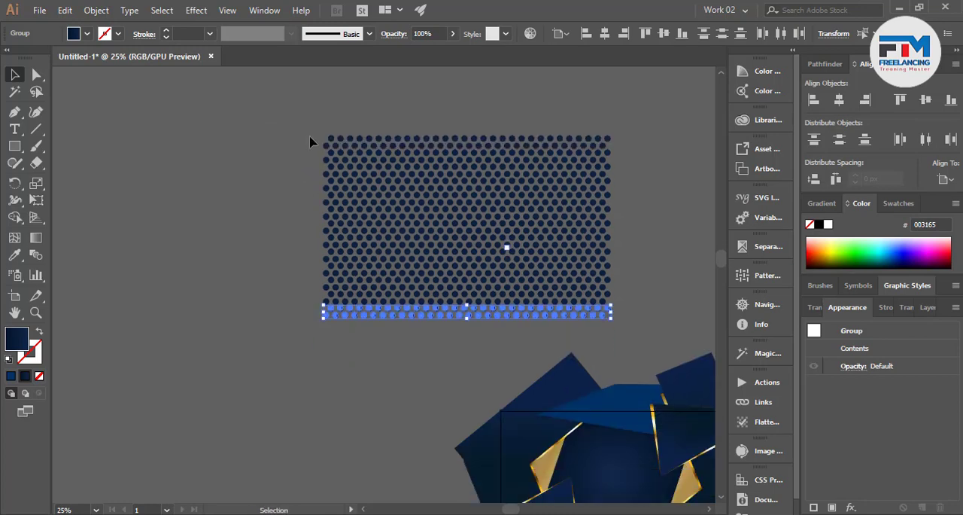
{"action": "key", "text": "ctrl+a"}
{"action": "key", "text": "ctrl+g"}
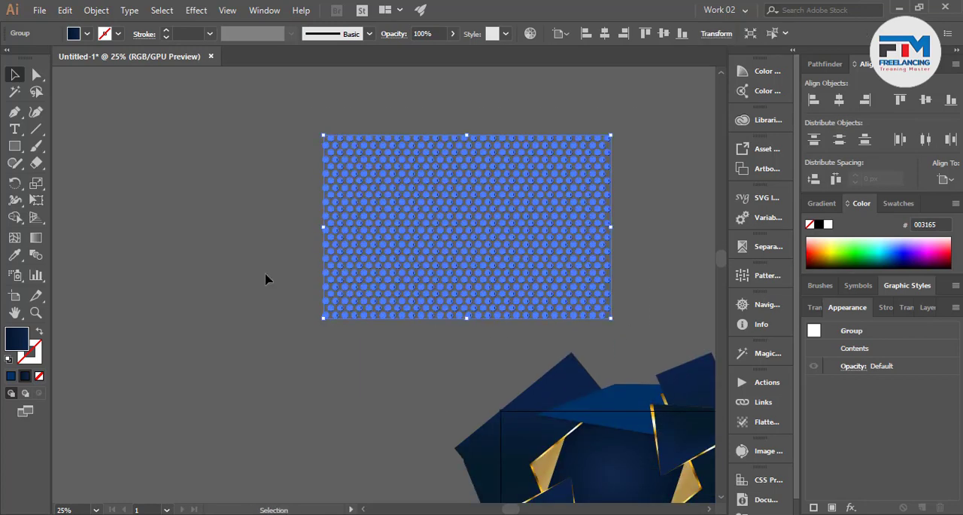
{"action": "left_click", "coordinate": [266, 274]}
{"action": "scroll", "coordinate": [266, 274], "scroll_direction": "down", "scroll_amount": 2}
{"action": "left_click", "coordinate": [330, 256]}
{"action": "left_click", "coordinate": [842, 102]}
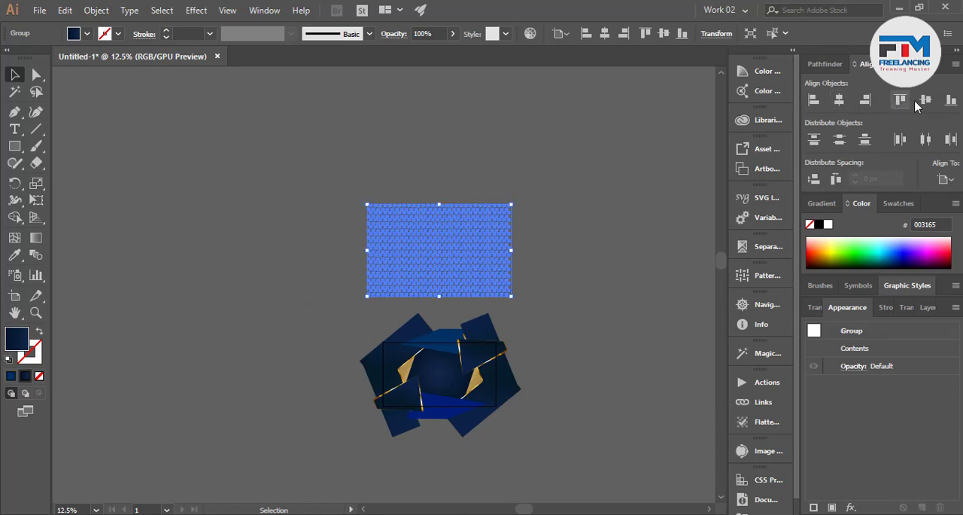
{"action": "left_click", "coordinate": [926, 101]}
{"action": "left_click", "coordinate": [543, 322]}
Send the dot grid behind the slanted shapes and gold panels, keeping it above the background rectangle
{"action": "scroll", "coordinate": [421, 399], "scroll_direction": "up", "scroll_amount": 4}
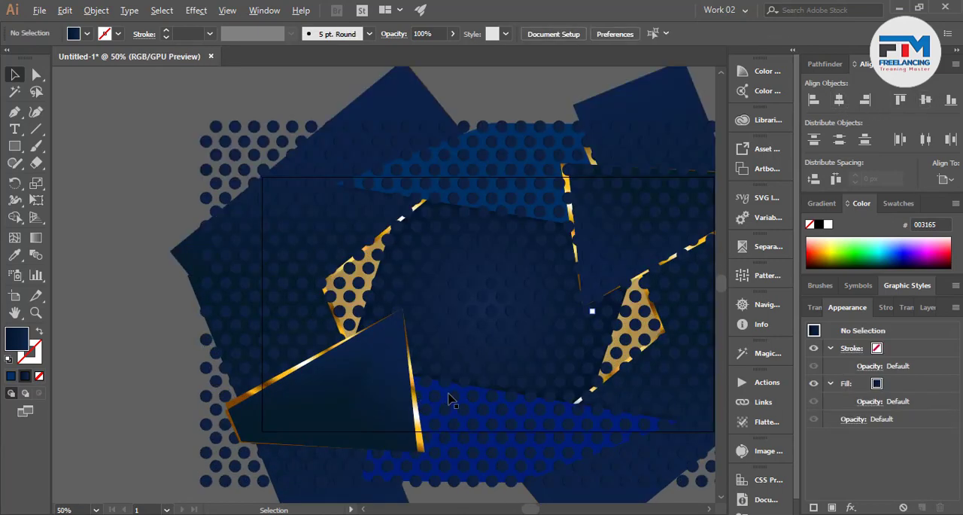
{"action": "left_click", "coordinate": [474, 320]}
{"action": "scroll", "coordinate": [462, 335], "scroll_direction": "up", "scroll_amount": 6}
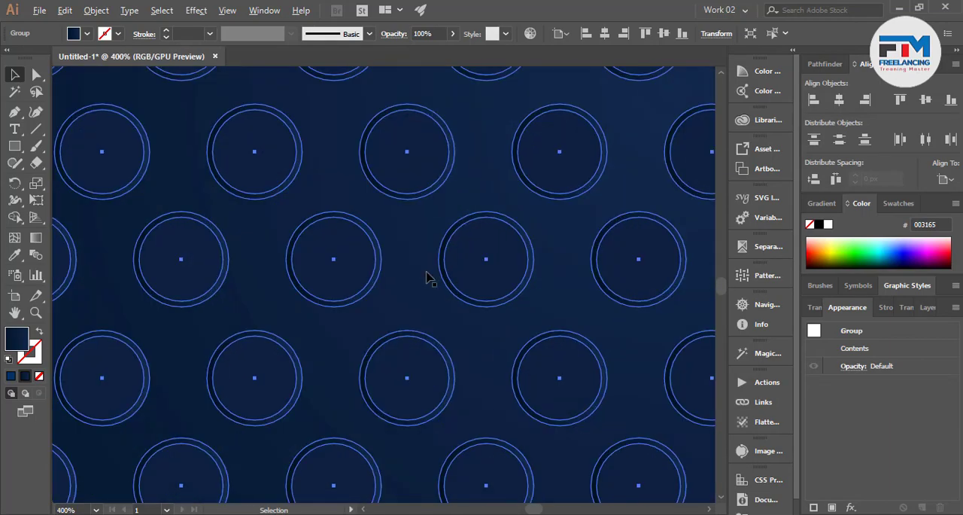
{"action": "scroll", "coordinate": [446, 288], "scroll_direction": "down", "scroll_amount": 4}
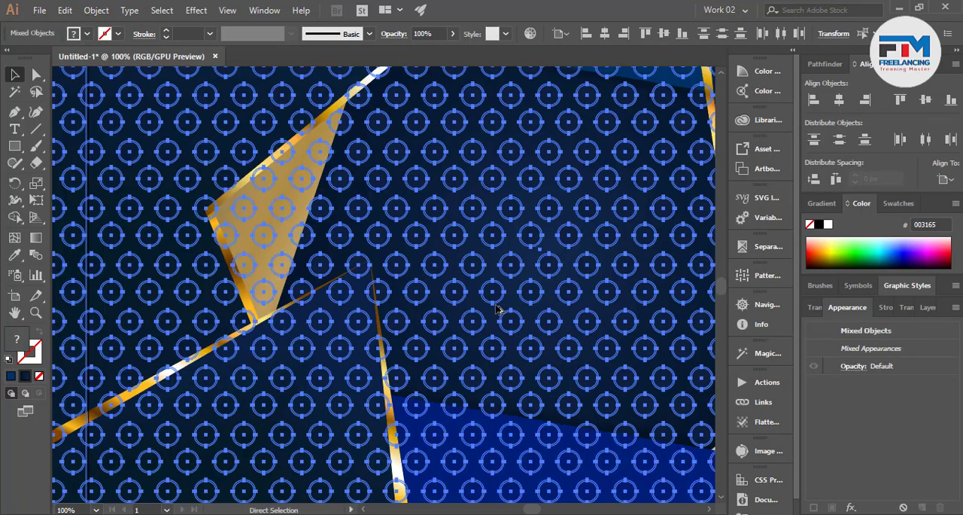
{"action": "scroll", "coordinate": [497, 317], "scroll_direction": "down", "scroll_amount": 3}
{"action": "left_click", "coordinate": [248, 317]}
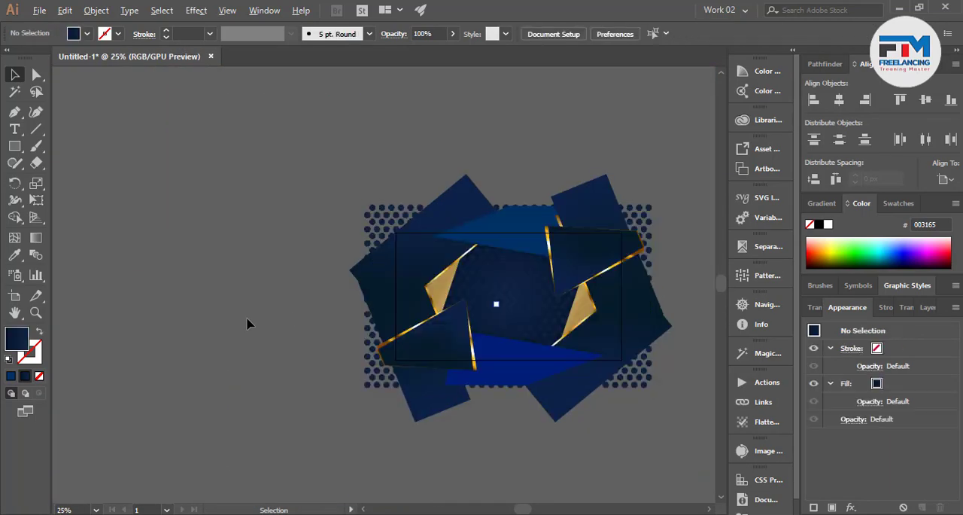
Set the opacity of the dot grid group to 65%
{"action": "scroll", "coordinate": [248, 325], "scroll_direction": "up", "scroll_amount": 1}
{"action": "scroll", "coordinate": [256, 340], "scroll_direction": "down", "scroll_amount": 1}
{"action": "scroll", "coordinate": [519, 432], "scroll_direction": "up", "scroll_amount": 2}
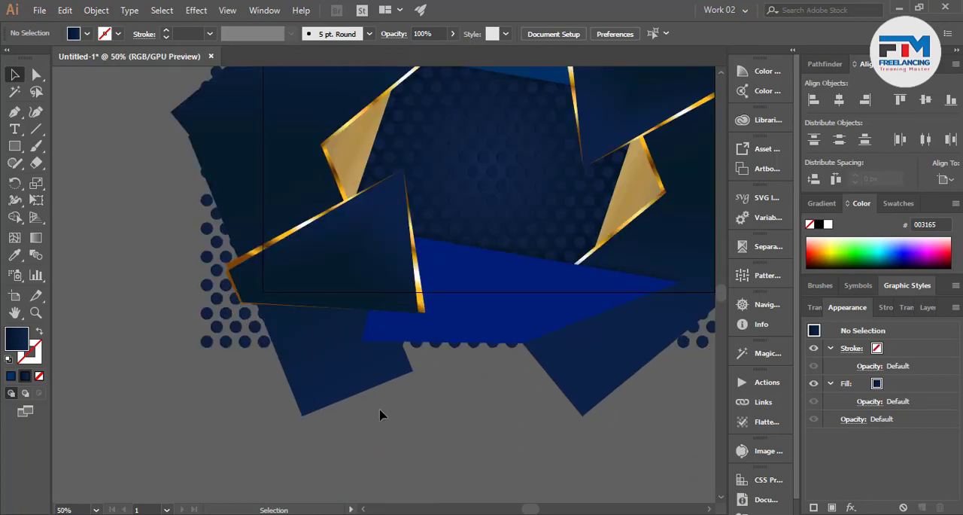
{"action": "scroll", "coordinate": [368, 418], "scroll_direction": "down", "scroll_amount": 1}
{"action": "left_click", "coordinate": [605, 368]}
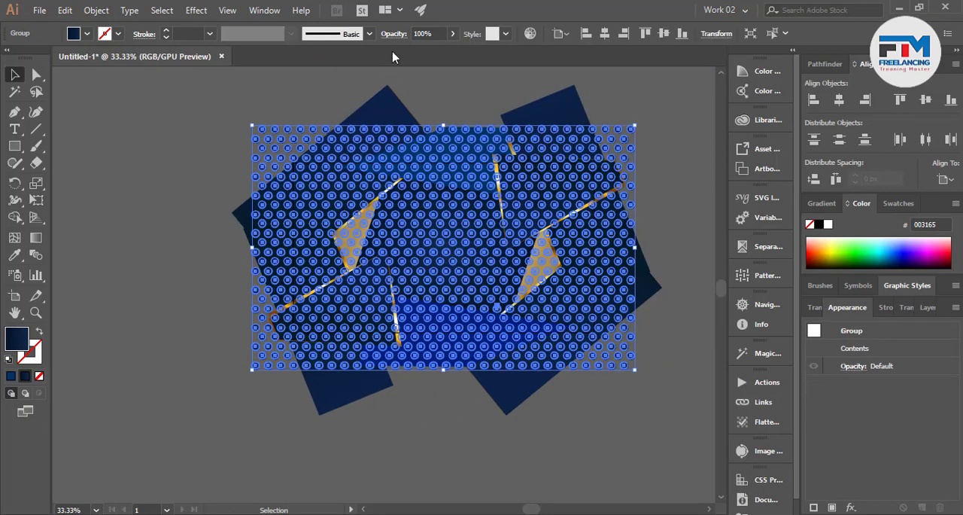
{"action": "left_click", "coordinate": [422, 34]}
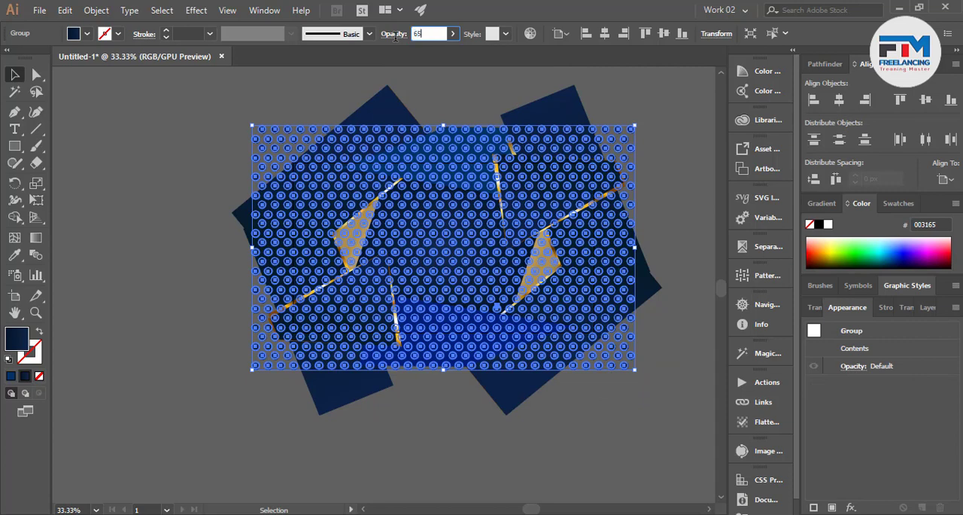
{"action": "type", "text": "65"}
{"action": "left_click", "coordinate": [168, 151]}
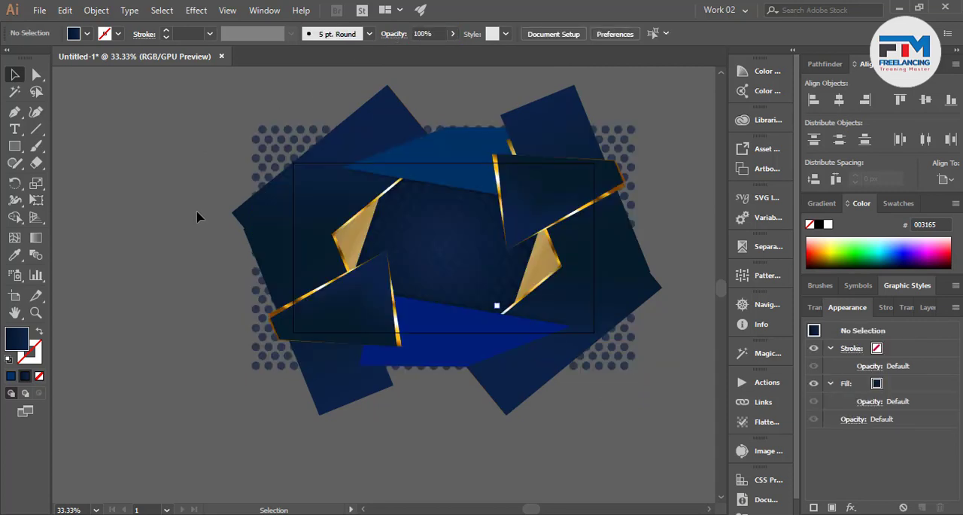
Reduce the dot grid's opacity further so it blends more softly into the background
{"action": "scroll", "coordinate": [409, 264], "scroll_direction": "up", "scroll_amount": 5}
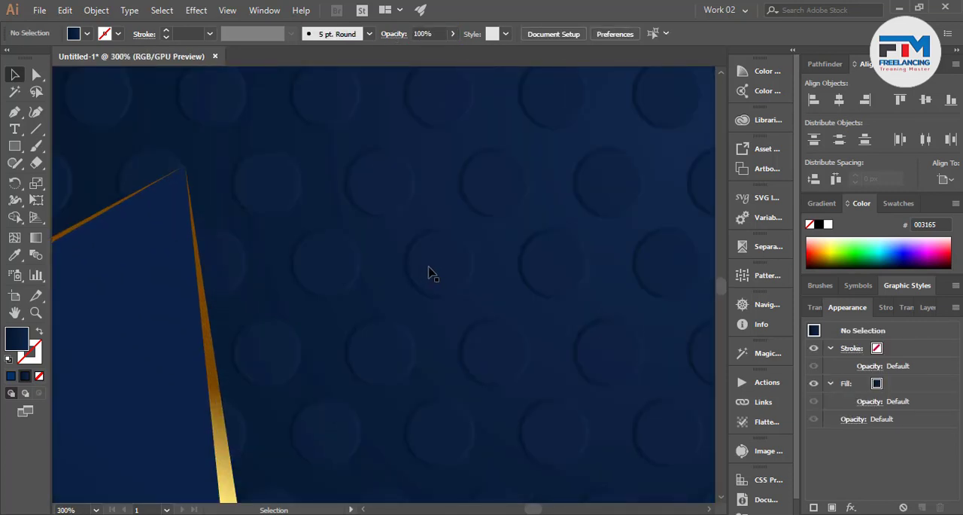
{"action": "left_click", "coordinate": [433, 273]}
{"action": "left_click", "coordinate": [431, 33]}
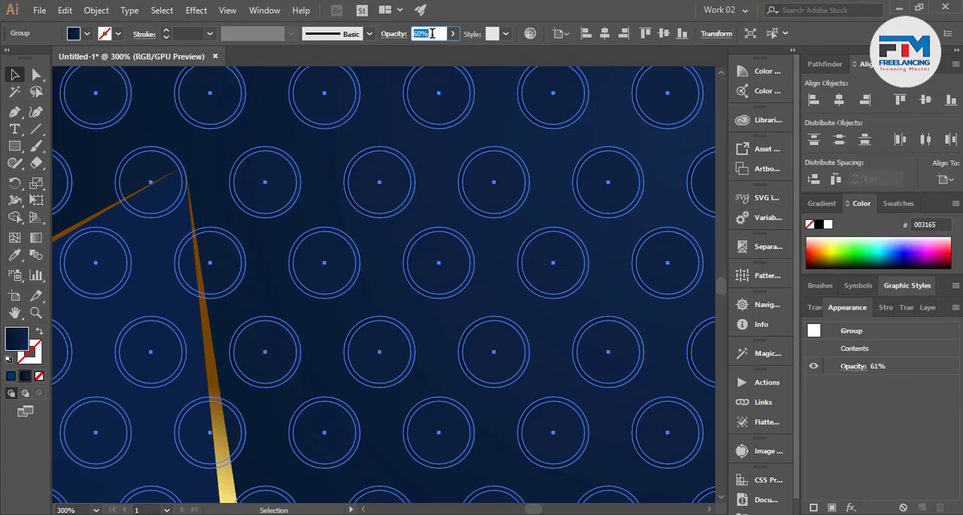
{"action": "left_click", "coordinate": [454, 186]}
{"action": "scroll", "coordinate": [468, 259], "scroll_direction": "down", "scroll_amount": 6}
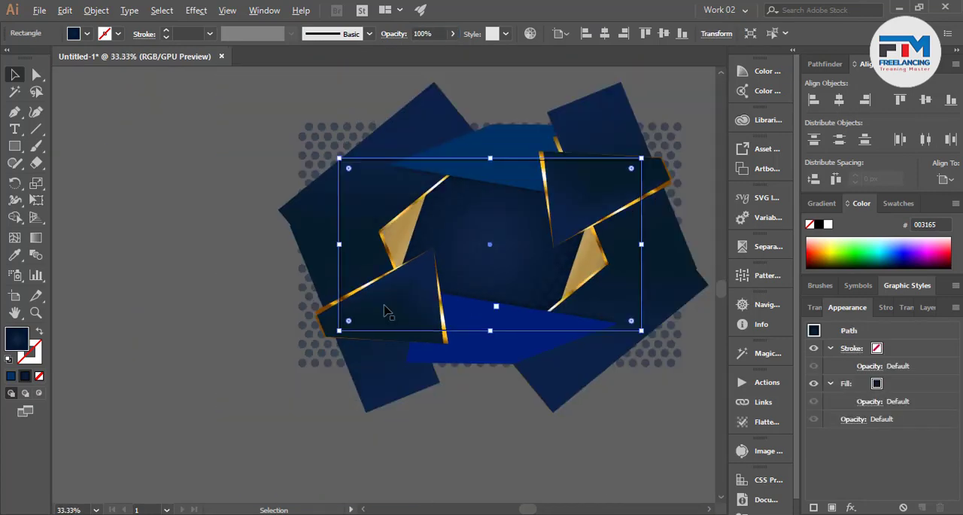
{"action": "left_click", "coordinate": [259, 302]}
Examine how the background rectangle and slanted shapes meet the artboard's upper-left corner
{"action": "scroll", "coordinate": [447, 262], "scroll_direction": "down", "scroll_amount": 1}
{"action": "scroll", "coordinate": [423, 271], "scroll_direction": "up", "scroll_amount": 1}
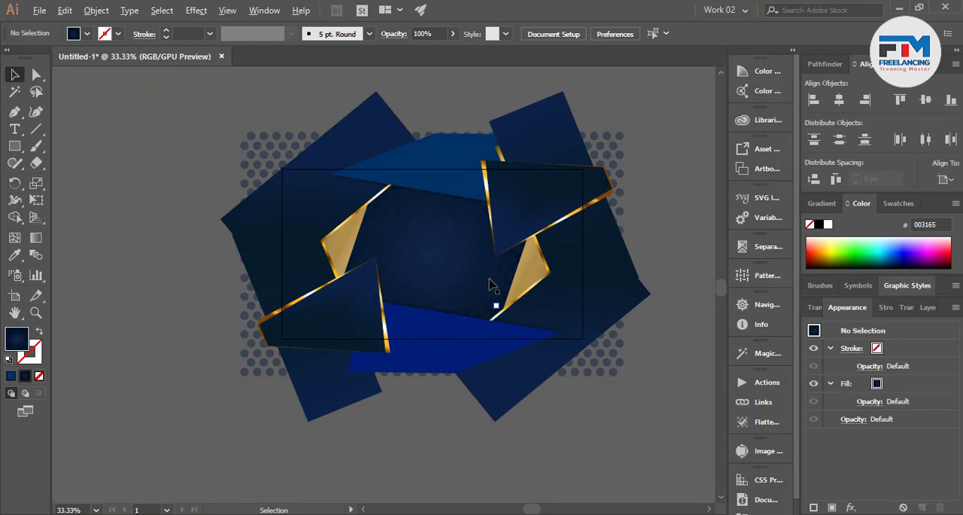
{"action": "scroll", "coordinate": [253, 188], "scroll_direction": "up", "scroll_amount": 3}
{"action": "scroll", "coordinate": [231, 181], "scroll_direction": "up", "scroll_amount": 2}
{"action": "scroll", "coordinate": [462, 159], "scroll_direction": "up", "scroll_amount": 3}
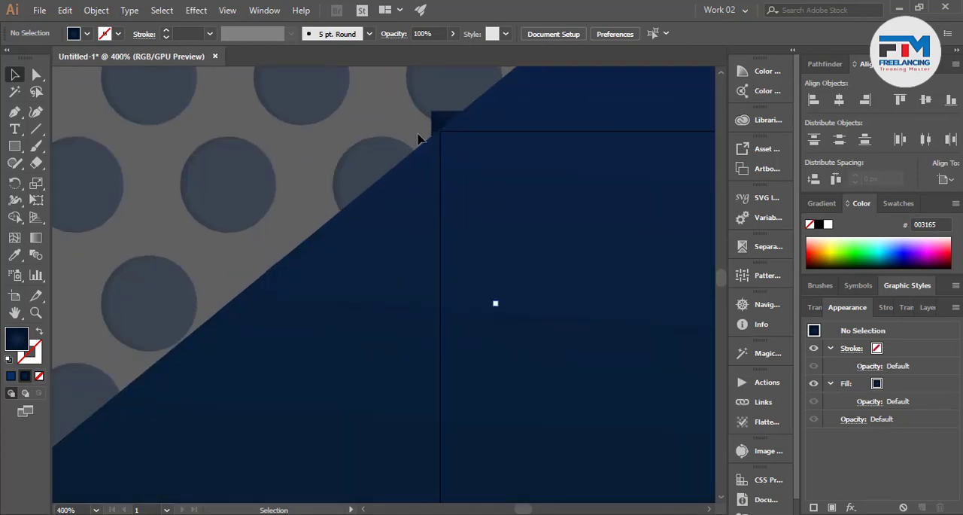
{"action": "scroll", "coordinate": [440, 143], "scroll_direction": "up", "scroll_amount": 2}
{"action": "scroll", "coordinate": [368, 112], "scroll_direction": "down", "scroll_amount": 4}
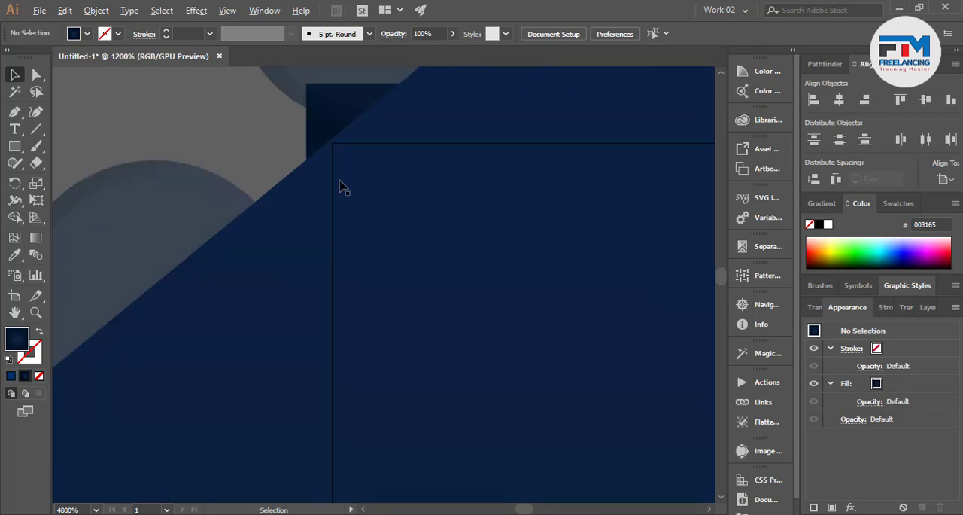
{"action": "scroll", "coordinate": [336, 207], "scroll_direction": "down", "scroll_amount": 8}
Create a rectangle 1280 px wide and 720 px high over the artwork
{"action": "left_click", "coordinate": [14, 146]}
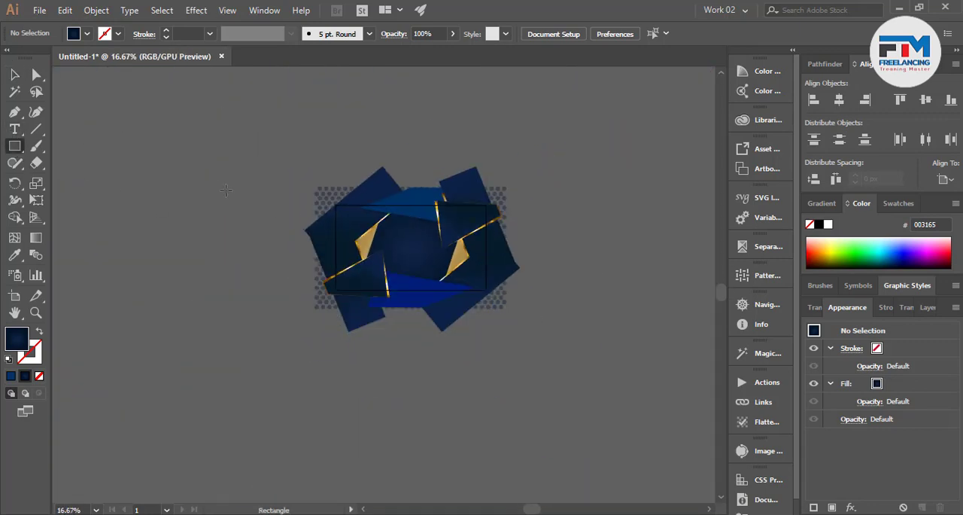
{"action": "left_click", "coordinate": [224, 193]}
{"action": "type", "text": "1280"}
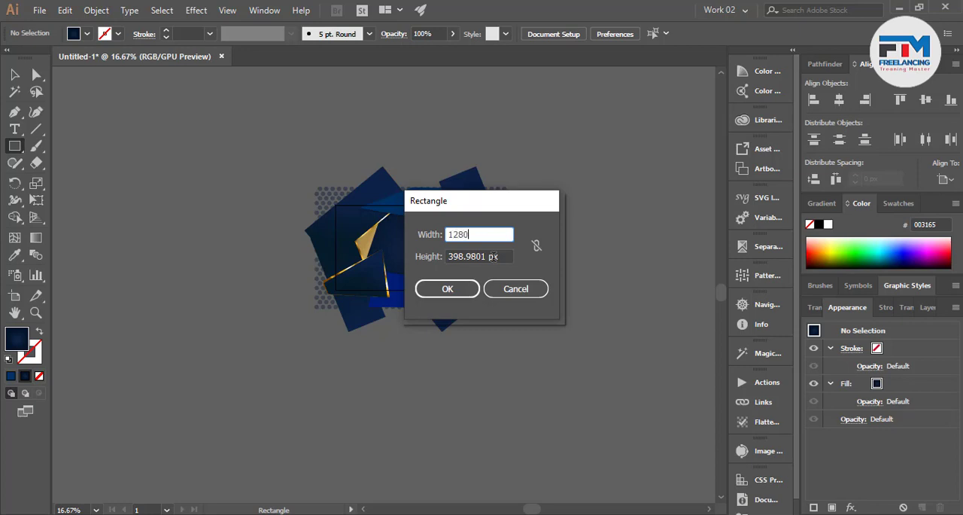
{"action": "key", "text": "Tab"}
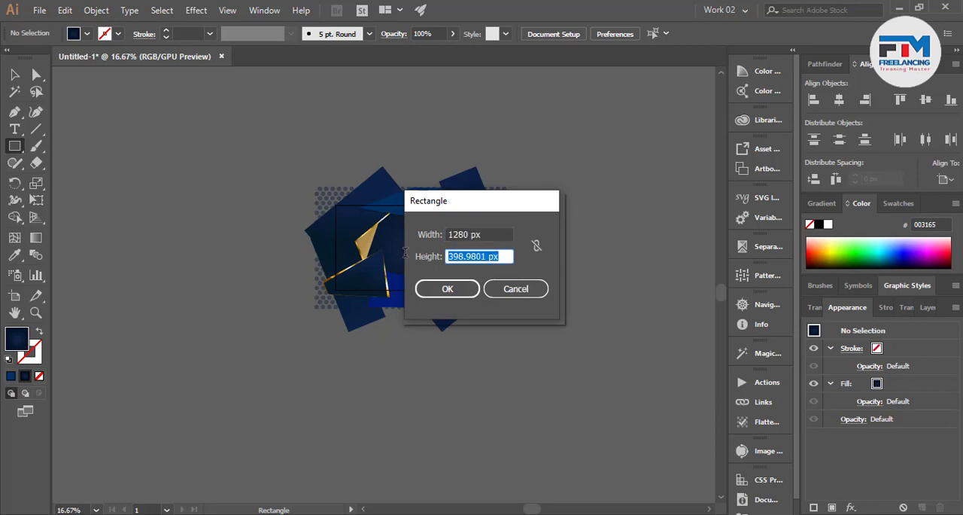
{"action": "type", "text": "720"}
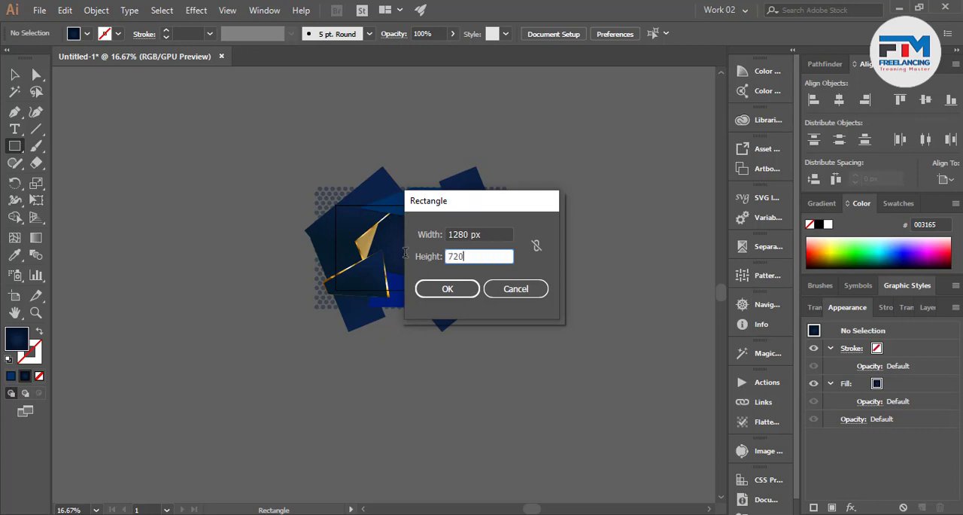
{"action": "left_click", "coordinate": [451, 289]}
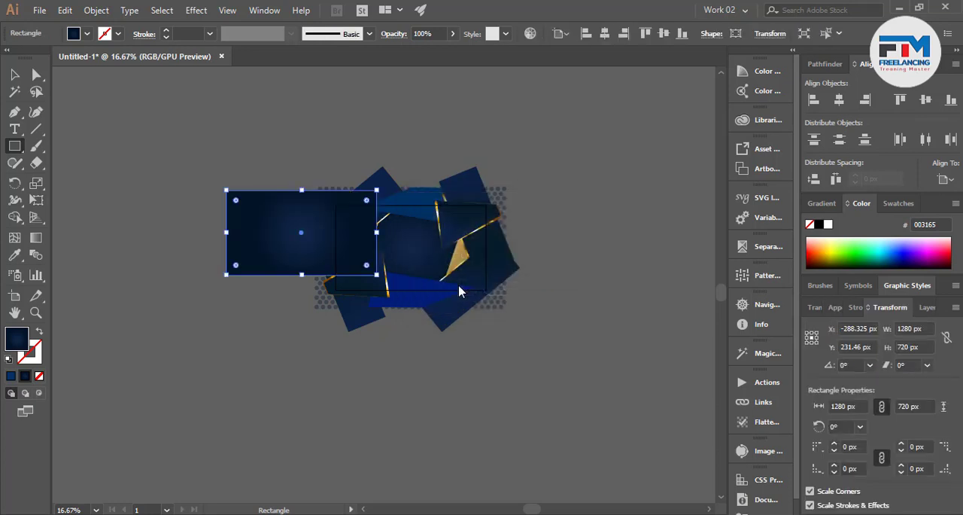
Centre the new 1280 × 720 px rectangle vertically and horizontally on the artboard
{"action": "left_click", "coordinate": [149, 179]}
{"action": "left_click", "coordinate": [273, 256]}
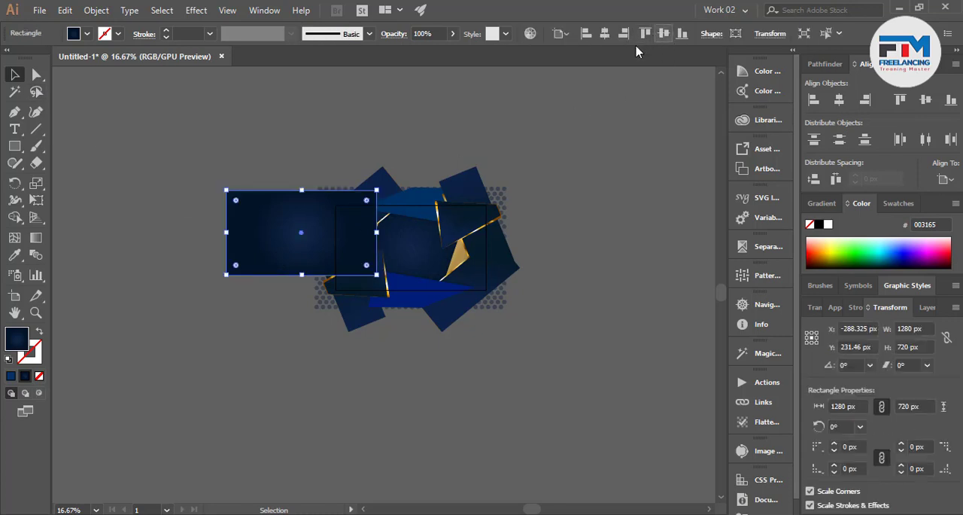
{"action": "left_click", "coordinate": [663, 34]}
{"action": "left_click", "coordinate": [604, 36]}
{"action": "left_click", "coordinate": [608, 149]}
Select all artwork and make a clipping mask with the top rectangle to crop it to the artboard
{"action": "scroll", "coordinate": [448, 250], "scroll_direction": "up", "scroll_amount": 2}
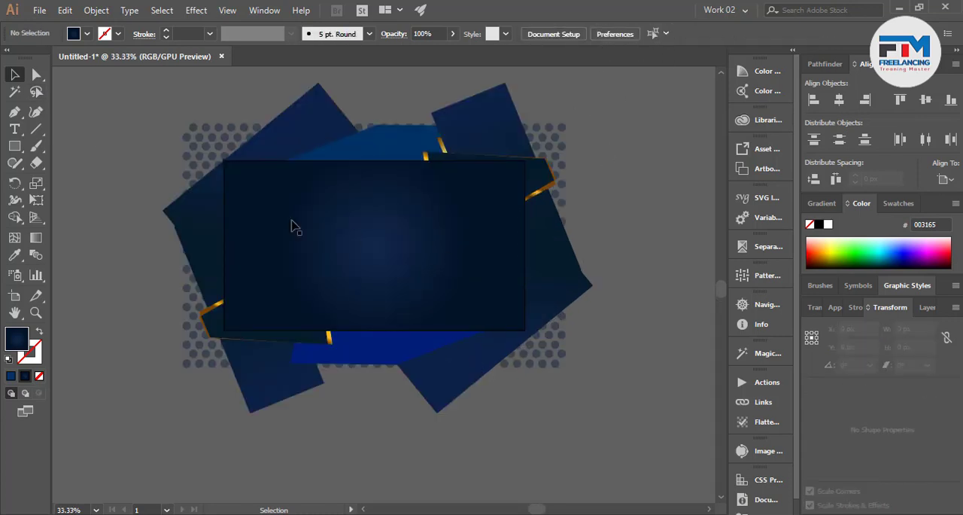
{"action": "key", "text": "ctrl+a"}
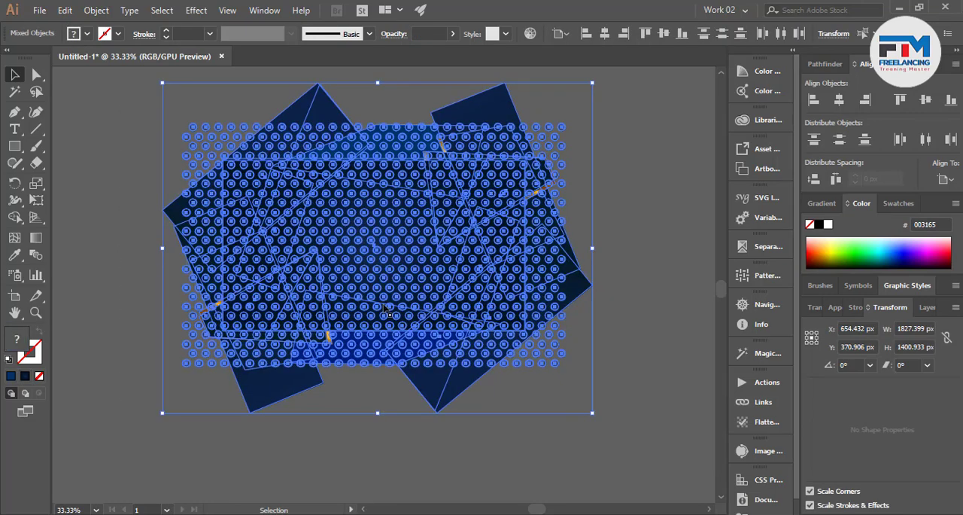
{"action": "right_click", "coordinate": [396, 248]}
{"action": "left_click", "coordinate": [462, 346]}
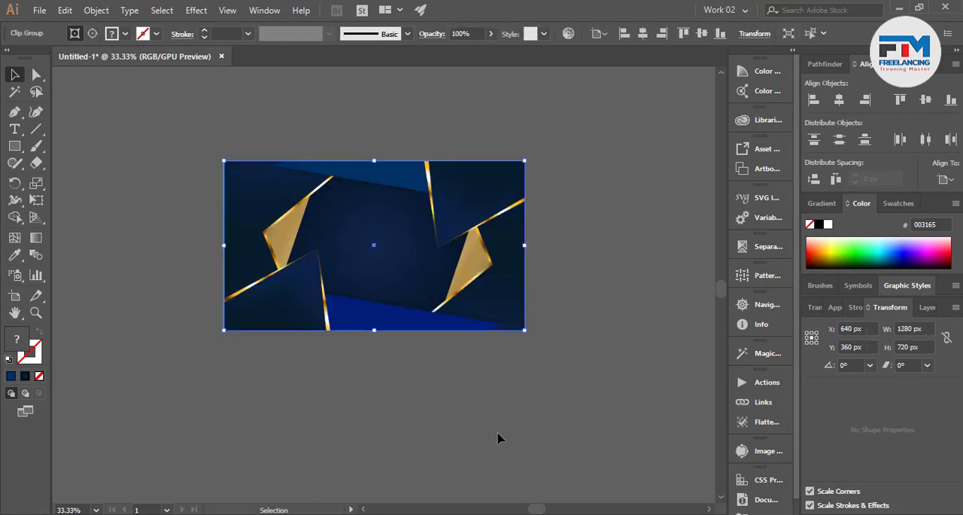
Add a line of point text with the person's full name below the artboard
{"action": "left_click", "coordinate": [505, 432]}
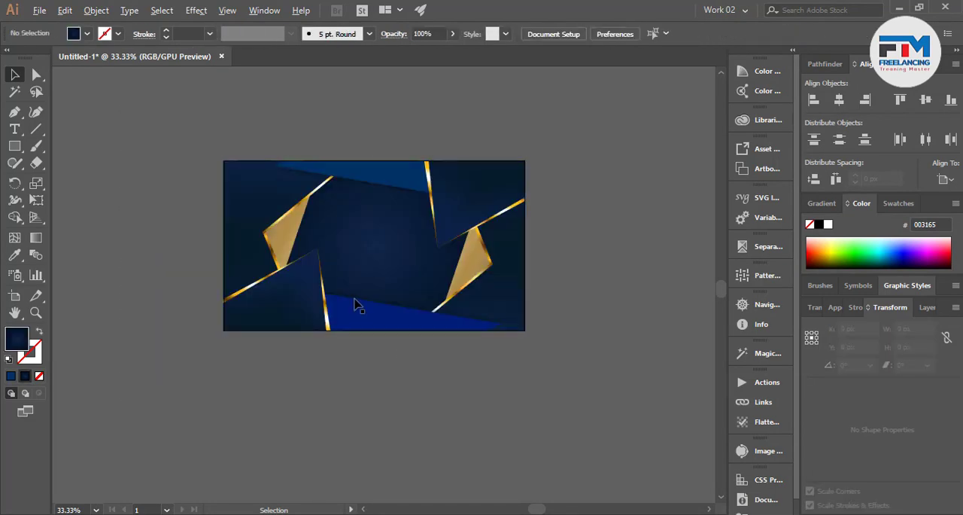
{"action": "scroll", "coordinate": [355, 299], "scroll_direction": "up", "scroll_amount": 2}
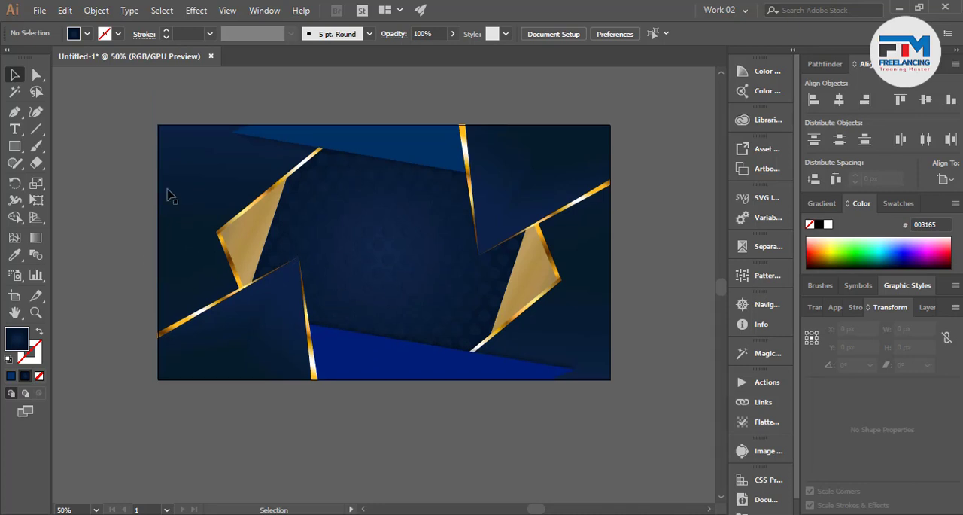
{"action": "left_click", "coordinate": [14, 129]}
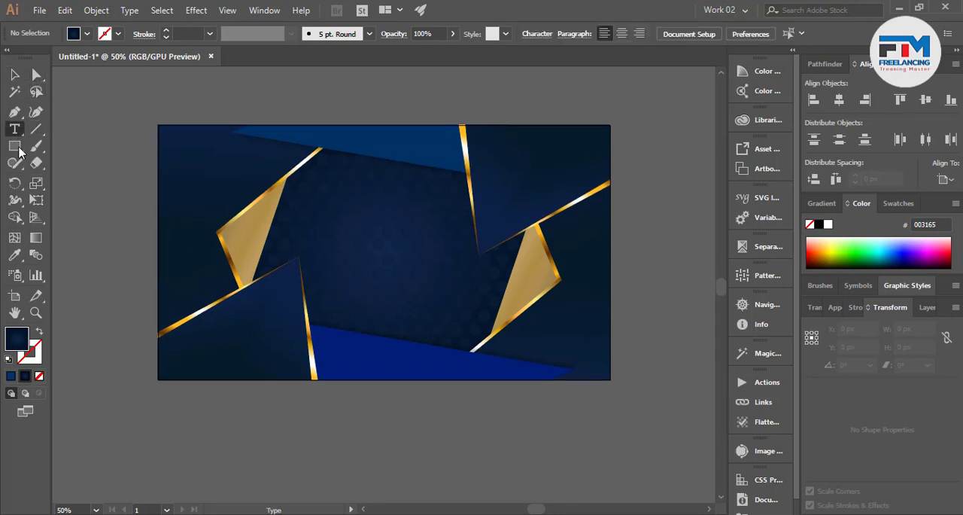
{"action": "left_click", "coordinate": [242, 446]}
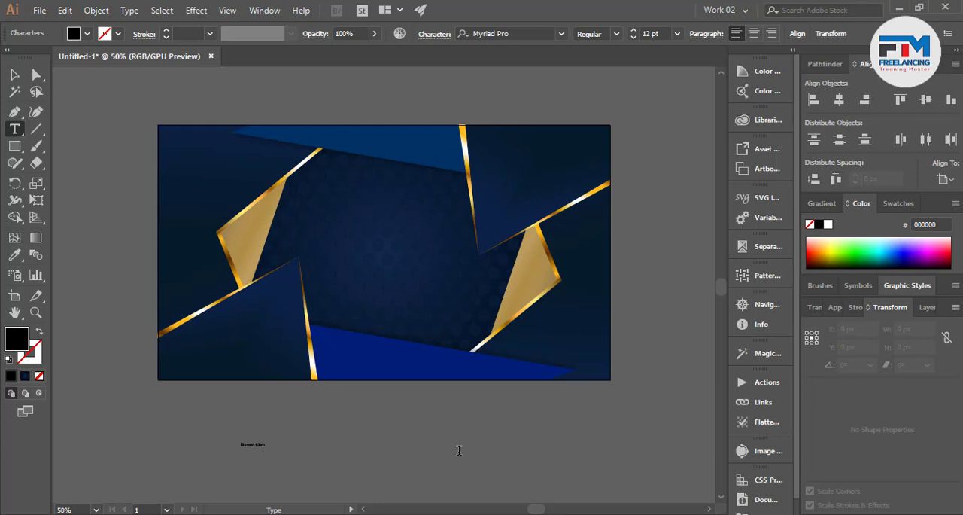
Enlarge the name text to about 99 pt and move it onto the dark area just below the artwork's centre
{"action": "key", "text": "ctrl"}
{"action": "left_click_drag", "start_coordinate": [268, 449], "coordinate": [396, 487]}
{"action": "left_click", "coordinate": [396, 487], "text": "ctrl"}
{"action": "left_click", "coordinate": [14, 75]}
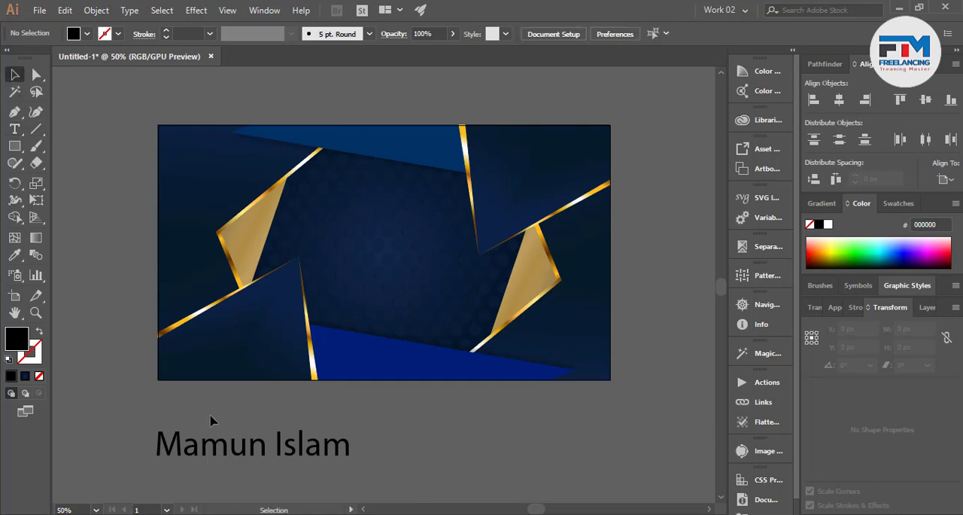
{"action": "left_click_drag", "start_coordinate": [236, 457], "coordinate": [385, 301]}
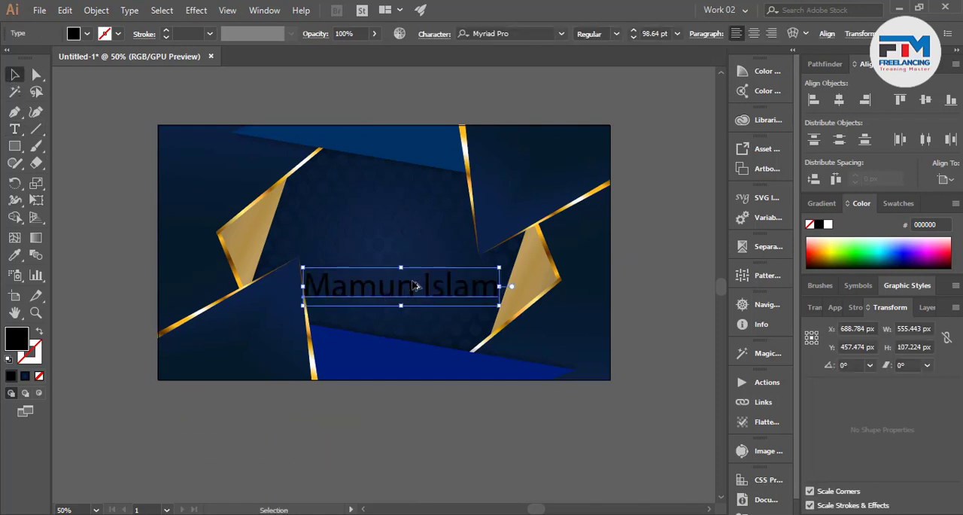
{"action": "scroll", "coordinate": [415, 289], "scroll_direction": "up", "scroll_amount": 2}
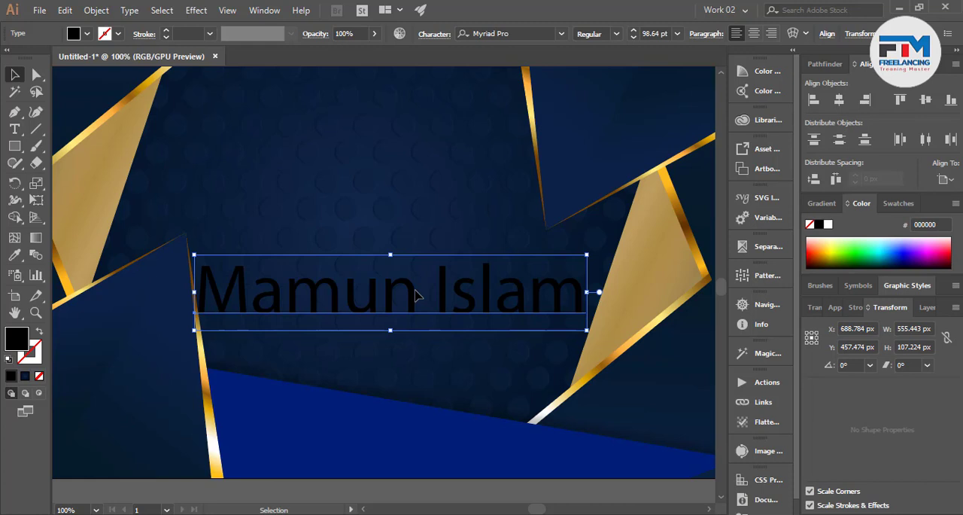
Try different font families on the name text, including Niagara Engraved, Norton, Old English Text MT and Polar Vortex
{"action": "left_click", "coordinate": [493, 33]}
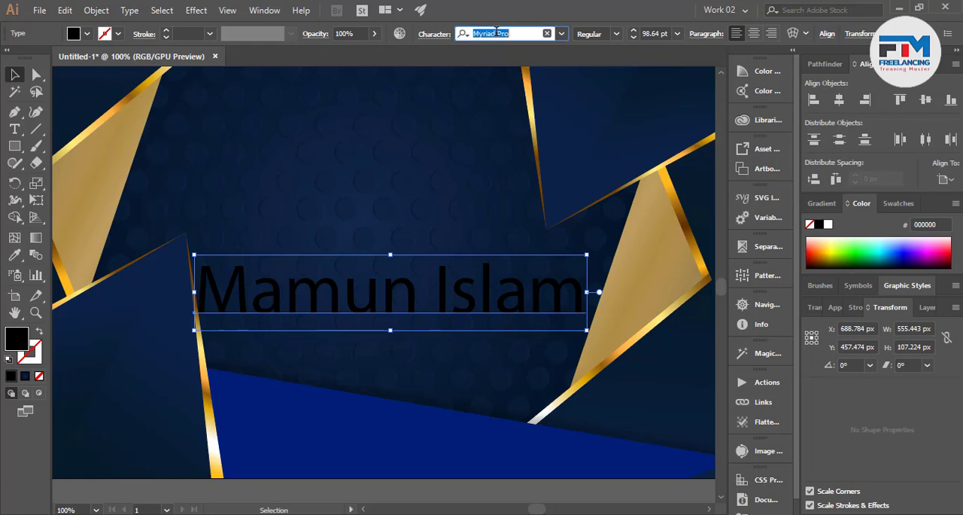
{"action": "scroll", "coordinate": [494, 33], "scroll_direction": "down", "scroll_amount": 4}
{"action": "scroll", "coordinate": [506, 33], "scroll_direction": "down", "scroll_amount": 2}
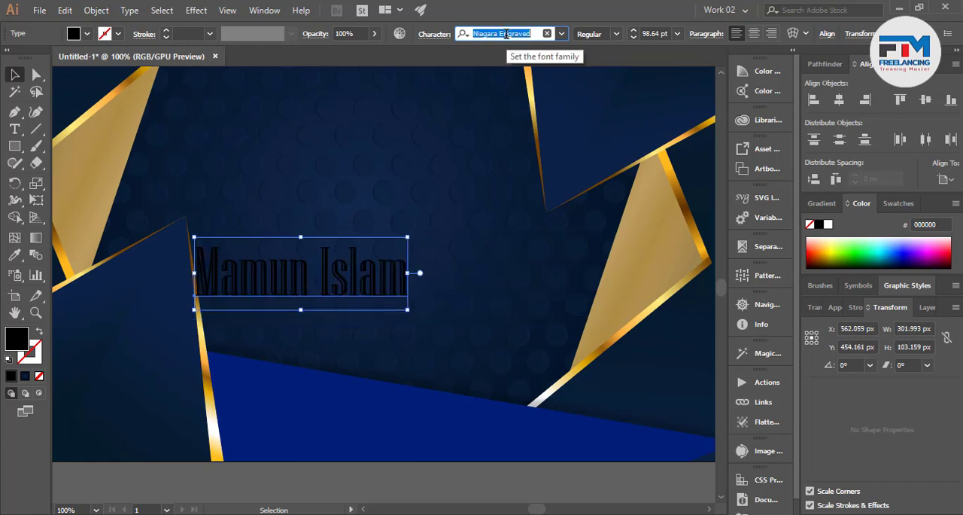
{"action": "scroll", "coordinate": [506, 33], "scroll_direction": "down", "scroll_amount": 1}
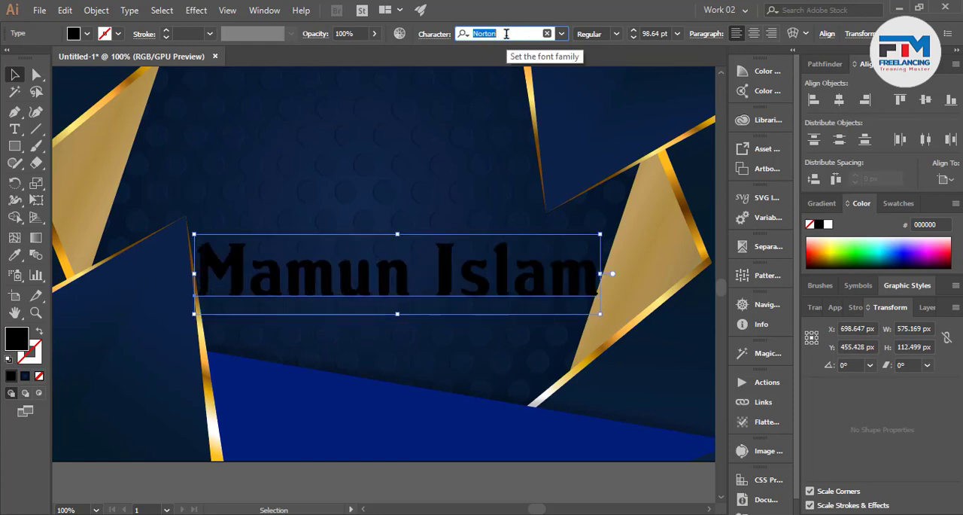
{"action": "scroll", "coordinate": [507, 33], "scroll_direction": "down", "scroll_amount": 2}
{"action": "scroll", "coordinate": [507, 33], "scroll_direction": "down", "scroll_amount": 4}
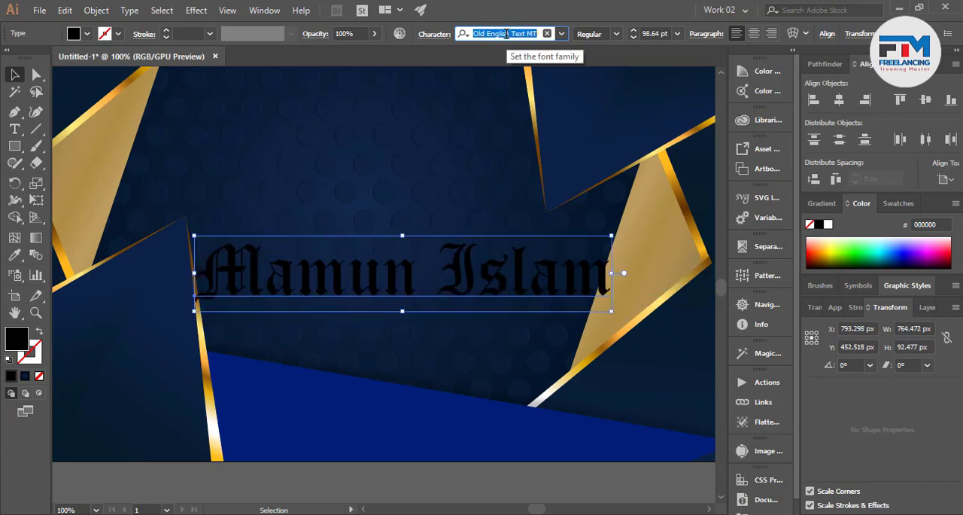
{"action": "scroll", "coordinate": [507, 33], "scroll_direction": "down", "scroll_amount": 4}
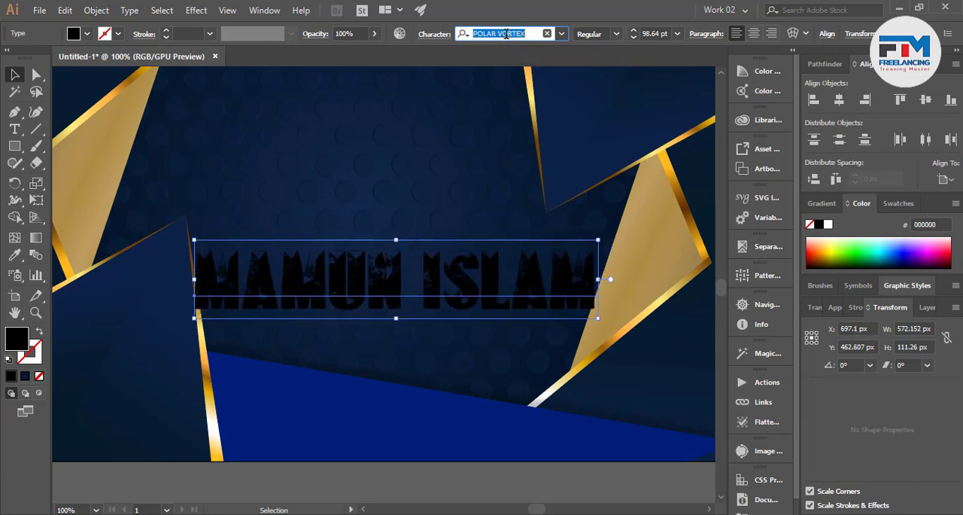
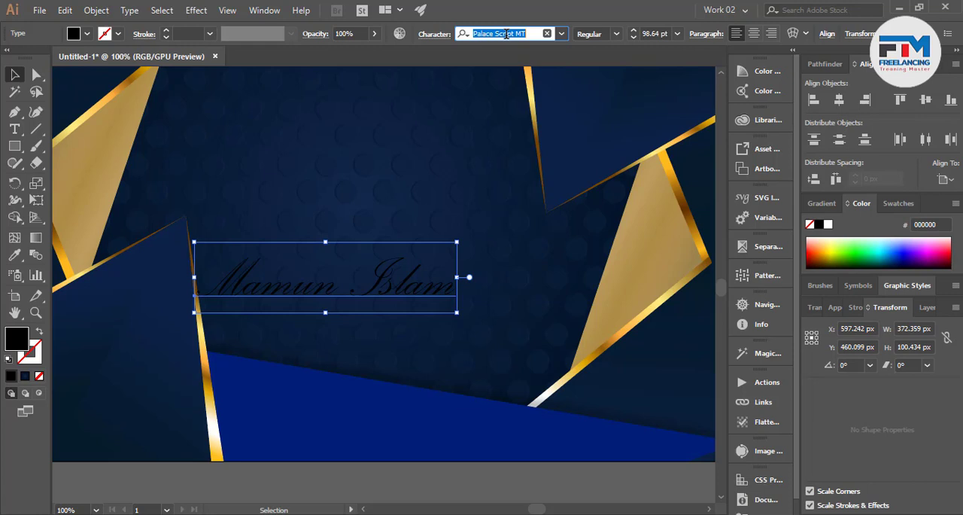
Move the name text up into the dark centre area, enlarge it to about 129 pt and replace its wording with "Backgrounfd"
{"action": "scroll", "coordinate": [419, 279], "scroll_direction": "down", "scroll_amount": 3}
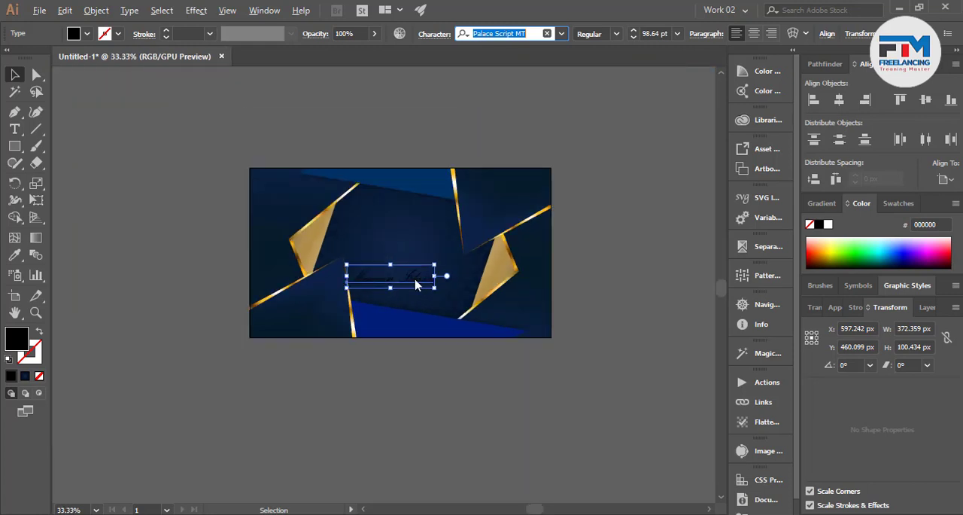
{"action": "scroll", "coordinate": [413, 281], "scroll_direction": "up", "scroll_amount": 2}
{"action": "left_click_drag", "start_coordinate": [422, 282], "coordinate": [279, 183]}
{"action": "type", "text": "t"}
{"action": "type", "text": "Back"}
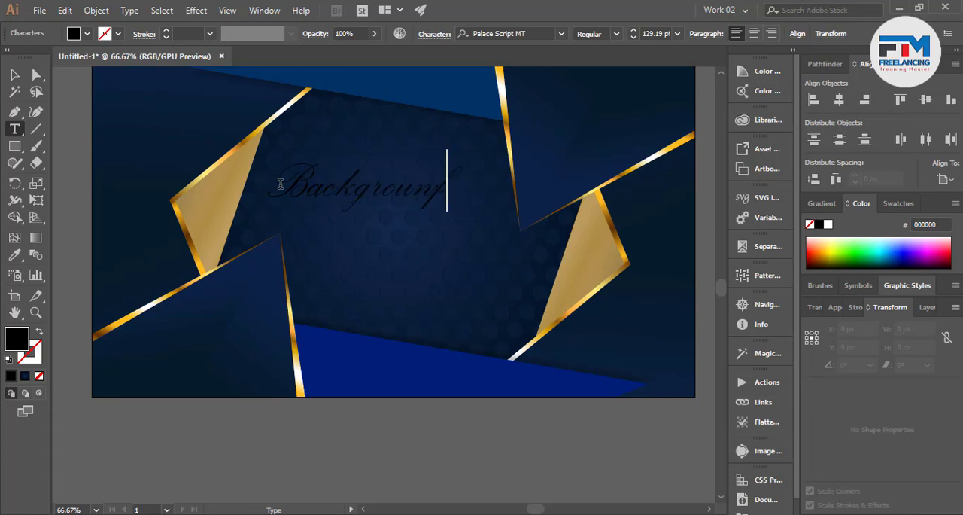
{"action": "type", "text": "ground"}
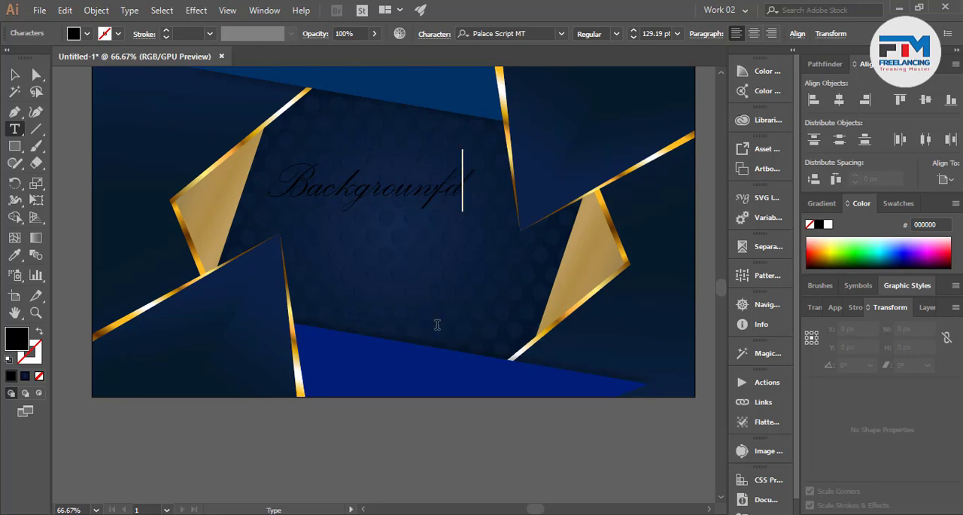
Try successive font families on the "Backgrounfd" heading and set it to Right Signature
{"action": "left_click_drag", "start_coordinate": [469, 191], "coordinate": [328, 115]}
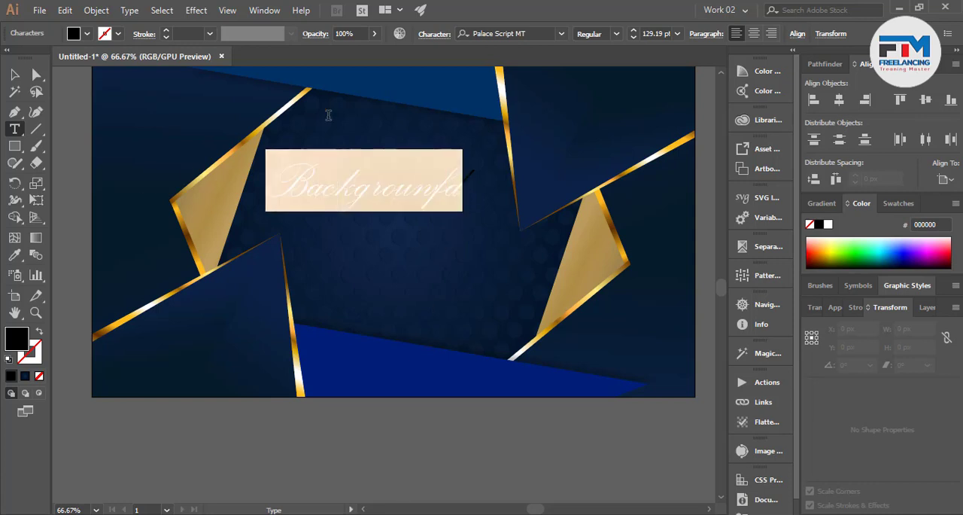
{"action": "left_click", "coordinate": [515, 32]}
{"action": "key", "text": "Down"}
{"action": "key", "text": "Down"}
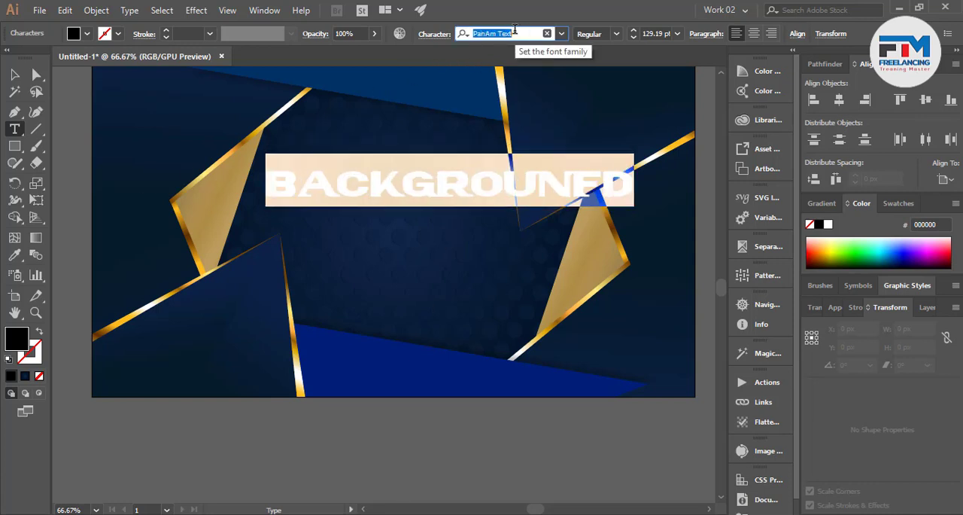
{"action": "key", "text": "Down"}
{"action": "key", "text": "Down"}
{"action": "key", "text": "Down"}
{"action": "key", "text": "Down"}
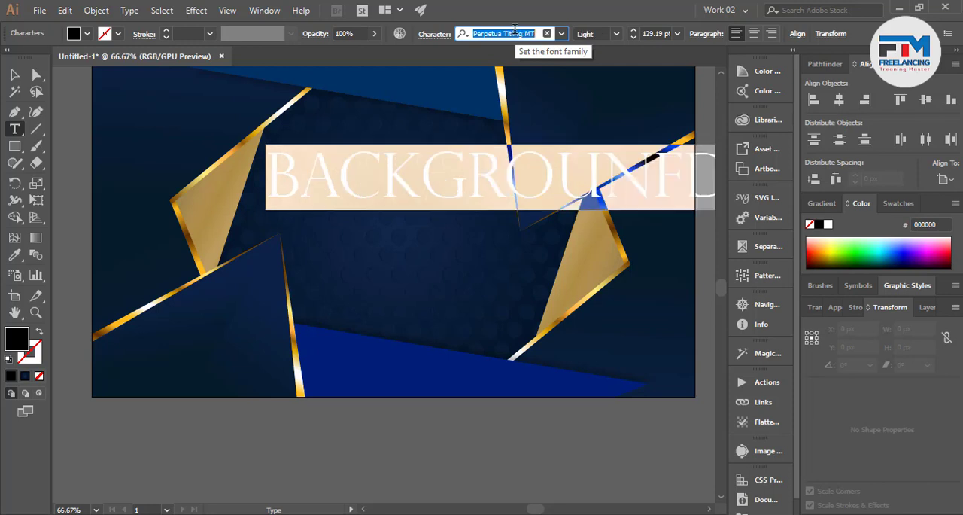
{"action": "key", "text": "Down"}
{"action": "key", "text": "Down"}
{"action": "key", "text": "Down"}
{"action": "key", "text": "Down"}
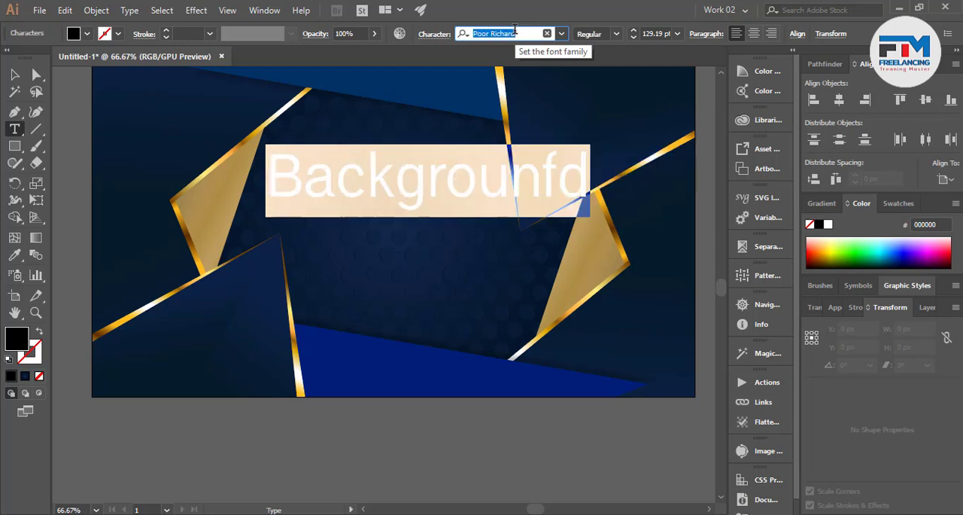
{"action": "key", "text": "Down"}
{"action": "key", "text": "Down"}
{"action": "key", "text": "Down"}
{"action": "key", "text": "Down"}
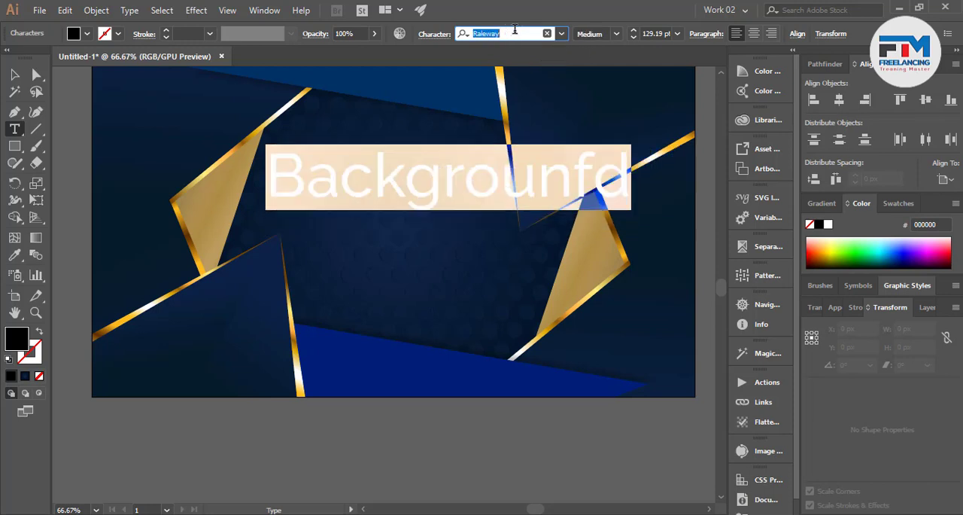
{"action": "key", "text": "Down"}
{"action": "key", "text": "Down"}
{"action": "key", "text": "Down"}
{"action": "key", "text": "Down"}
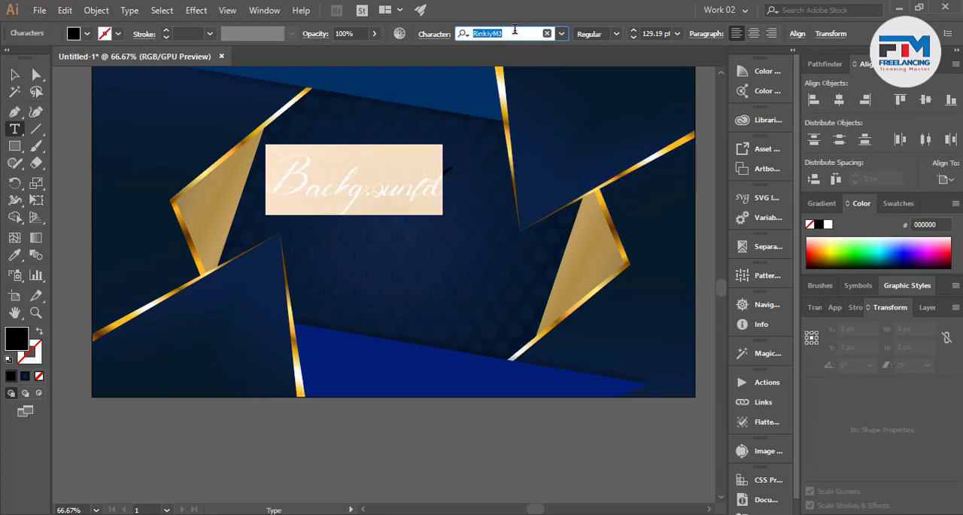
{"action": "key", "text": "Down"}
{"action": "key", "text": "Down"}
Add a new fill to the "Backgrounfd" heading and sample the gold gradient from an edge strip onto it with the Eyedropper
{"action": "left_click", "coordinate": [835, 307]}
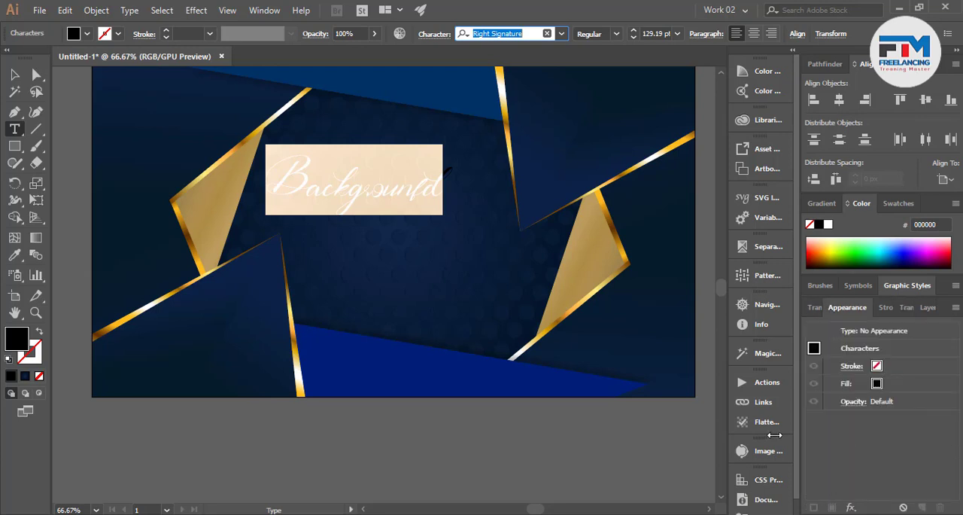
{"action": "key", "text": "Escape"}
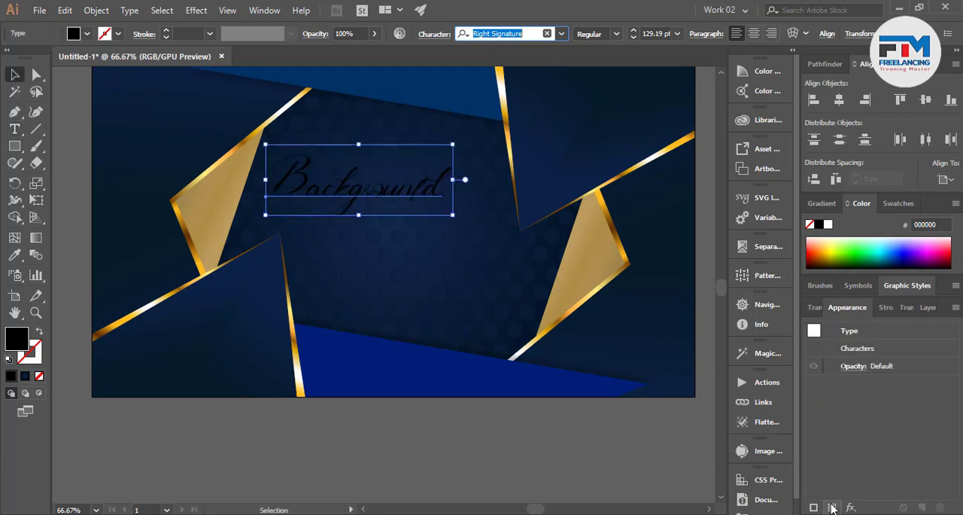
{"action": "left_click", "coordinate": [832, 508]}
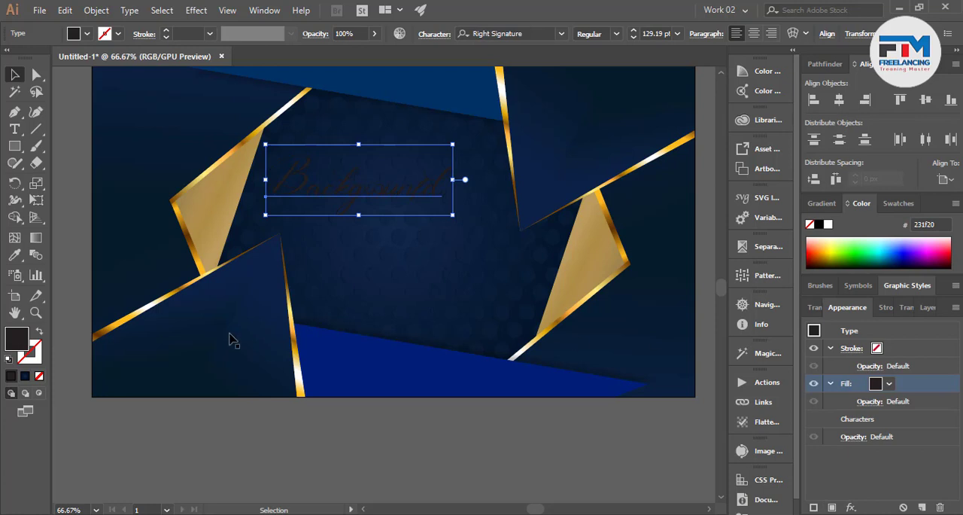
{"action": "left_click", "coordinate": [14, 254]}
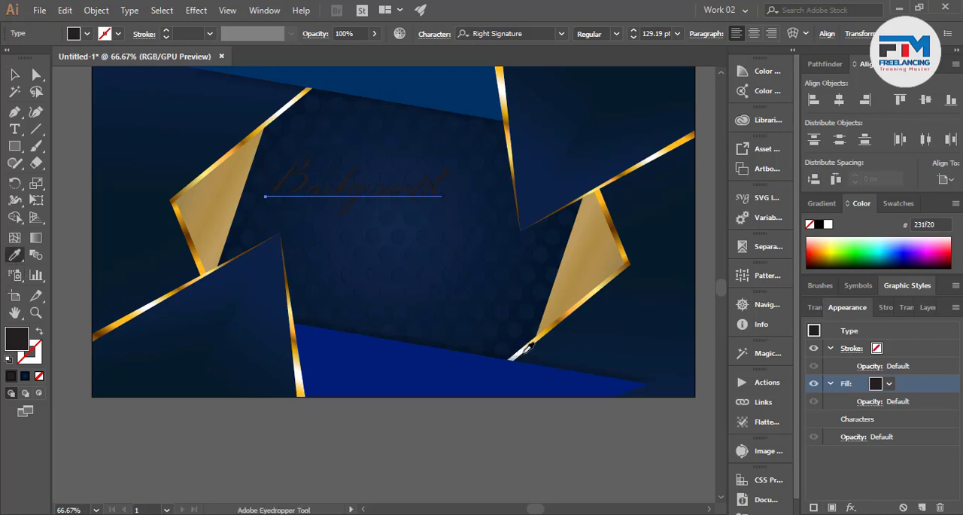
{"action": "left_click", "coordinate": [526, 345]}
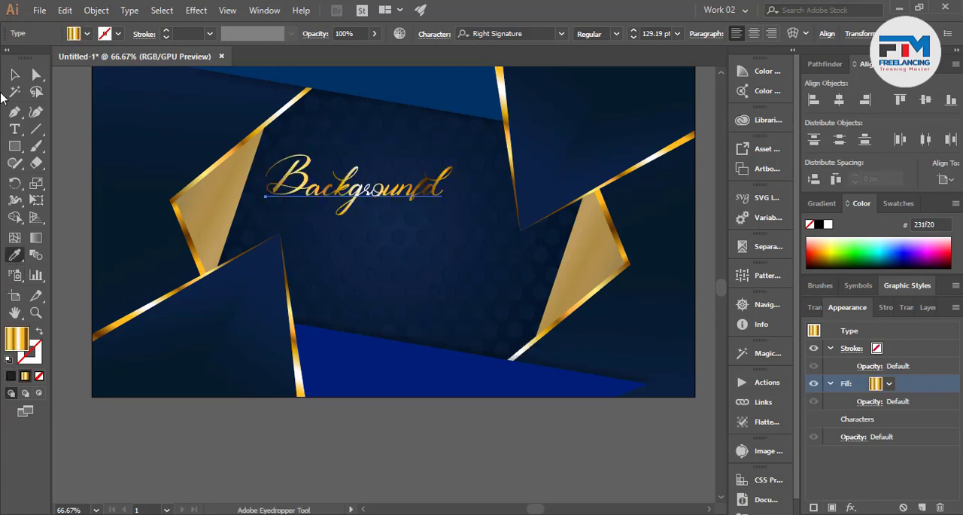
{"action": "key", "text": "v"}
{"action": "left_click", "coordinate": [316, 423]}
Shift the heading slightly to the right, duplicate it below and replace the copy's wording with "Design By"
{"action": "scroll", "coordinate": [420, 241], "scroll_direction": "up", "scroll_amount": 2}
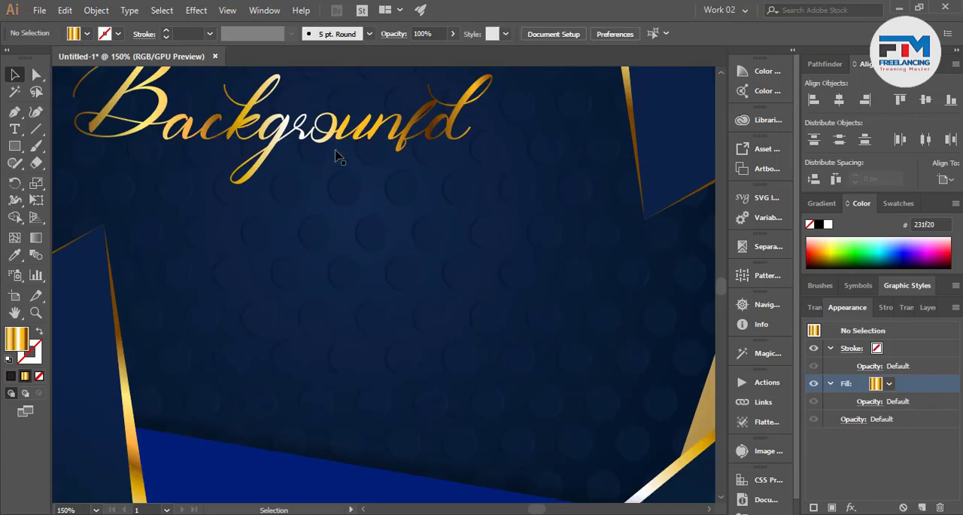
{"action": "left_click_drag", "start_coordinate": [327, 131], "coordinate": [367, 119]}
{"action": "left_click_drag", "start_coordinate": [350, 150], "coordinate": [399, 296]}
{"action": "double_click", "coordinate": [544, 263]}
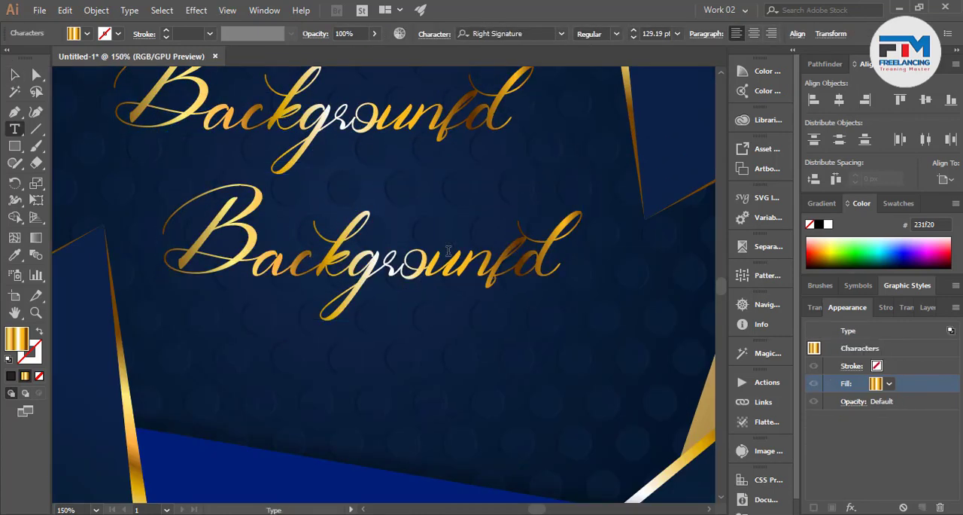
{"action": "key", "text": "ctrl+a"}
{"action": "type", "text": "Design"}
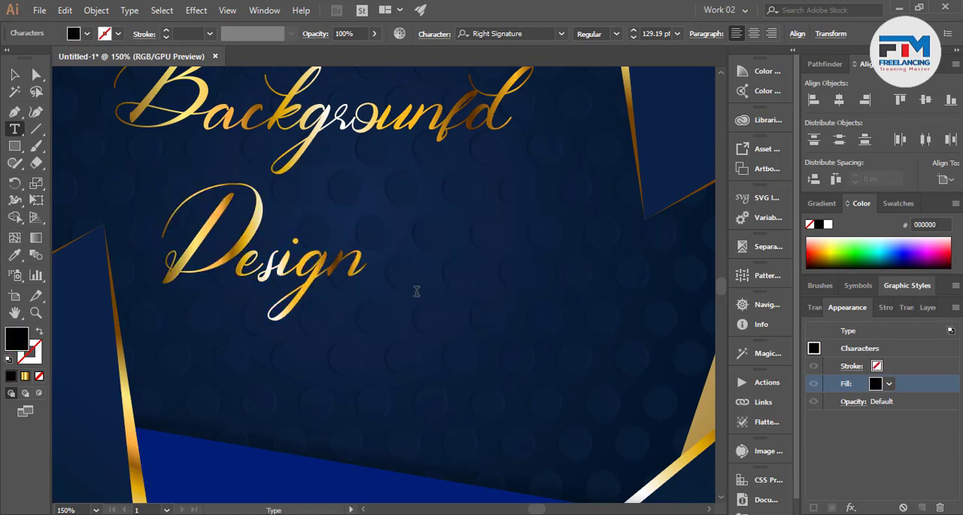
{"action": "type", "text": " By"}
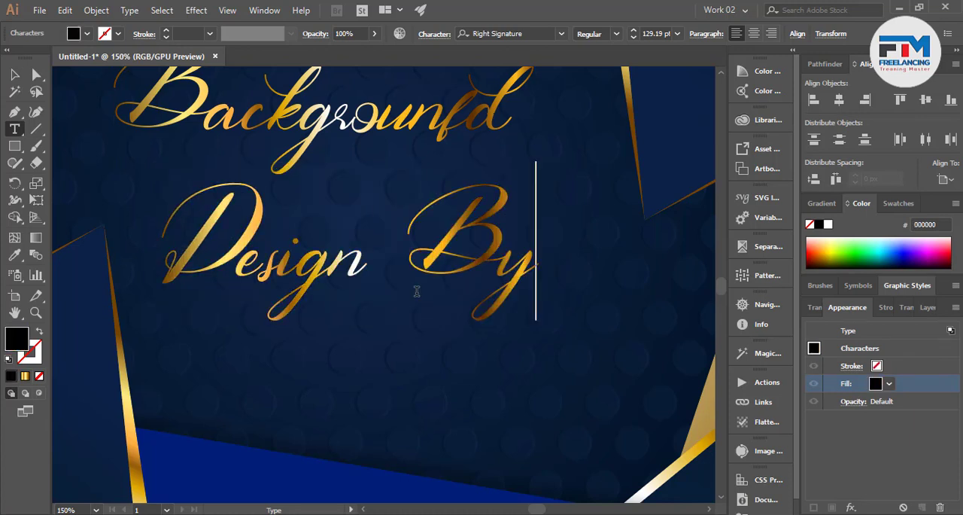
{"action": "left_click", "coordinate": [14, 74]}
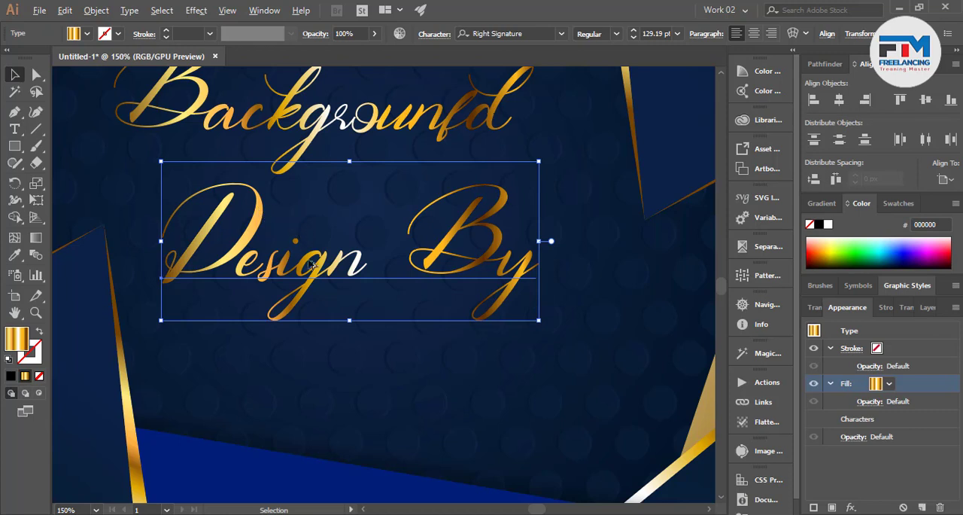
Duplicate the "Design By" line below itself and replace the copy's wording with the designer's full name
{"action": "left_click_drag", "start_coordinate": [310, 264], "coordinate": [341, 426]}
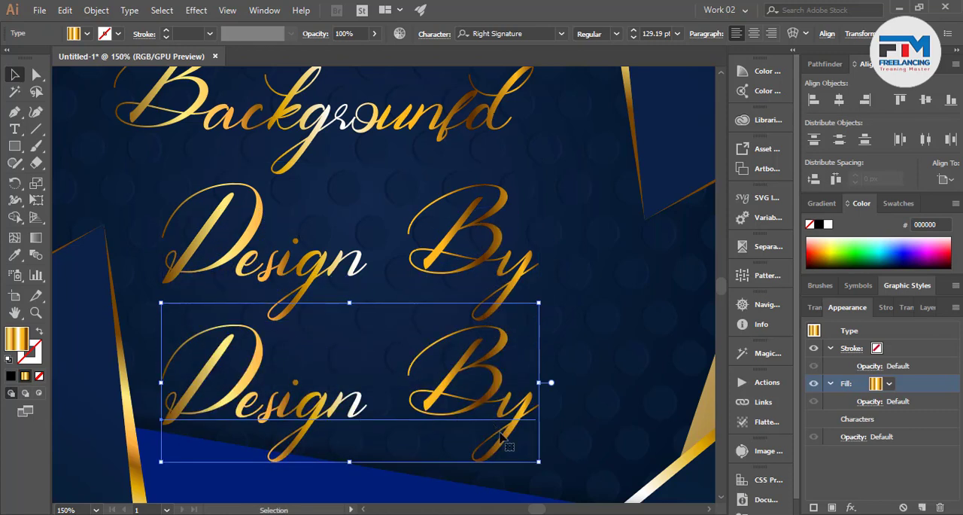
{"action": "left_click", "coordinate": [529, 466]}
{"action": "double_click", "coordinate": [515, 439]}
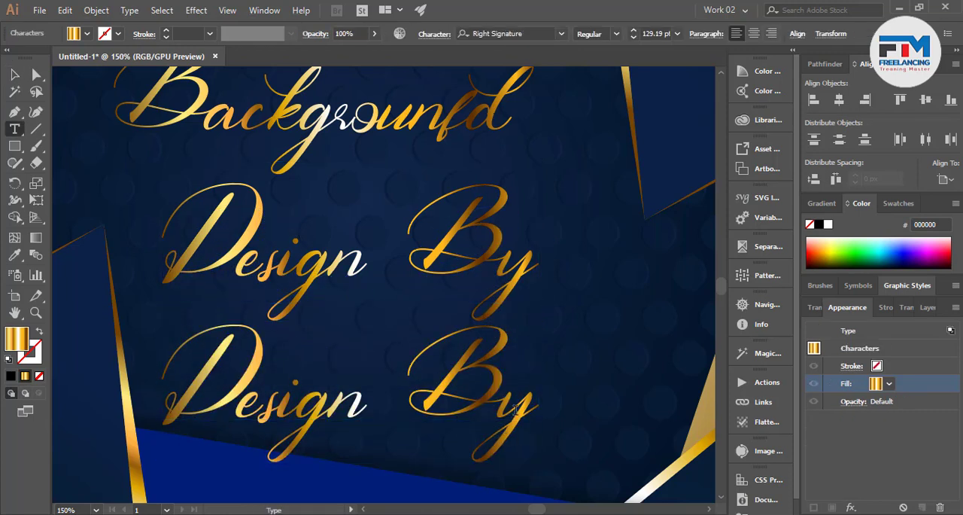
{"action": "key", "text": "ctrl+a"}
{"action": "type", "text": "Mamun "}
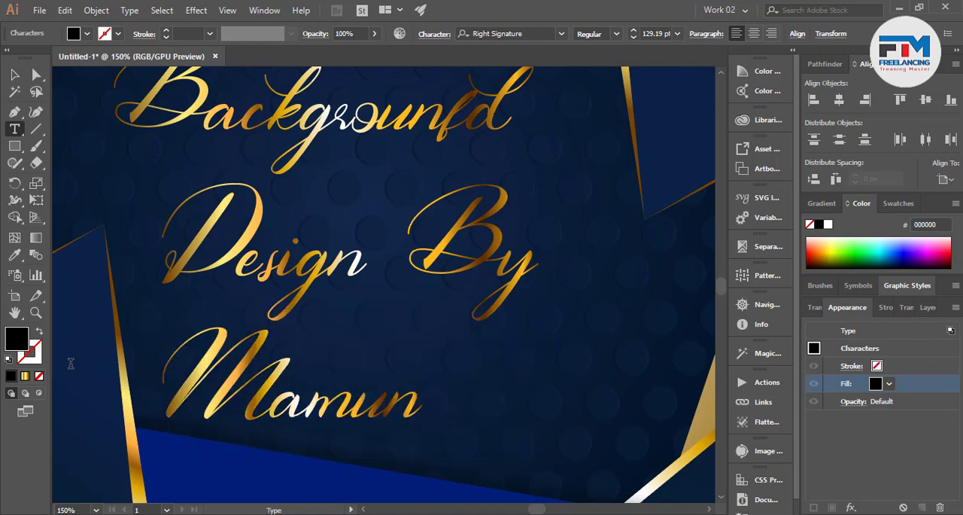
{"action": "type", "text": "Islam"}
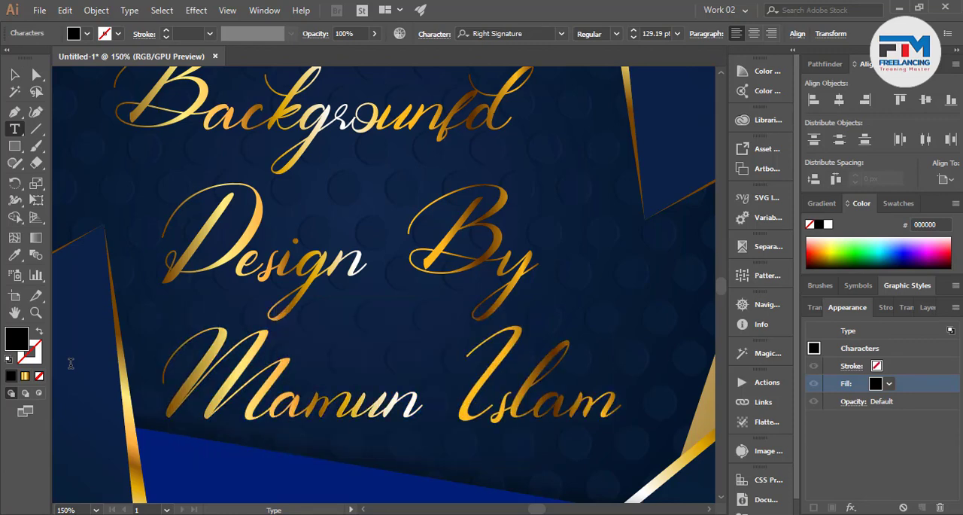
Move the "Backgrounfd" heading and the "Design By" line slightly upward within the dark centre area
{"action": "scroll", "coordinate": [106, 371], "scroll_direction": "up", "scroll_amount": 1}
{"action": "scroll", "coordinate": [409, 346], "scroll_direction": "down", "scroll_amount": 2}
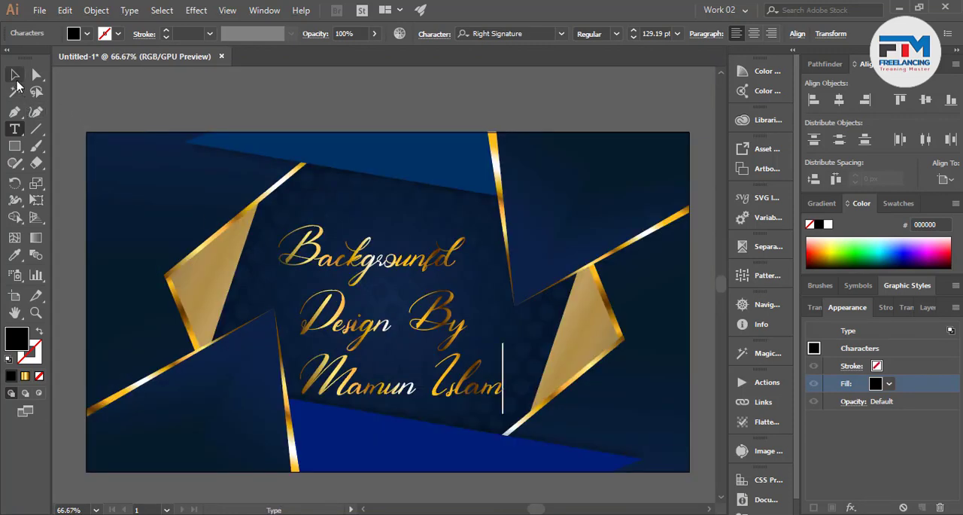
{"action": "left_click", "coordinate": [16, 79]}
{"action": "left_click", "coordinate": [403, 272]}
{"action": "left_click_drag", "start_coordinate": [398, 273], "coordinate": [399, 252]}
{"action": "left_click_drag", "start_coordinate": [402, 319], "coordinate": [404, 303]}
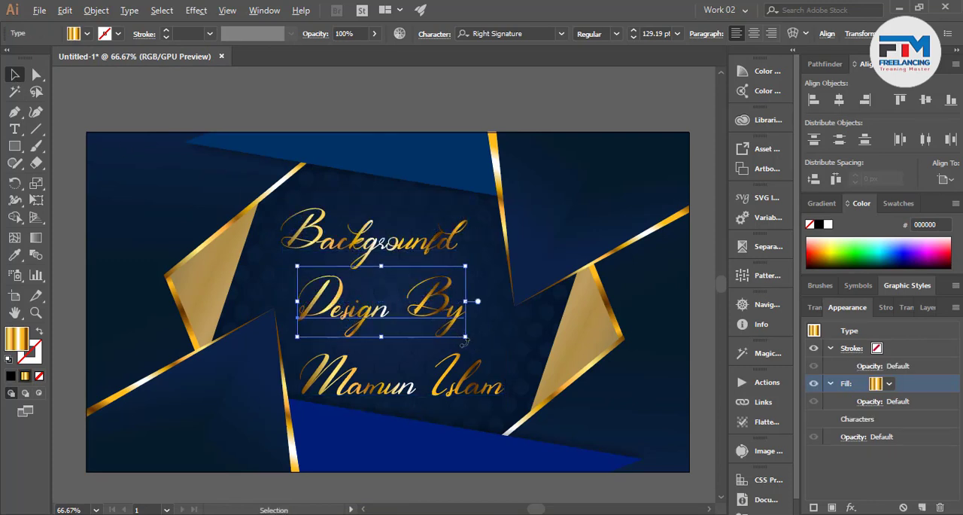
Reduce the "Design By" line to about 67 pt, move the name line up and reposition "Design By" over it
{"action": "left_click_drag", "start_coordinate": [465, 338], "coordinate": [414, 333]}
{"action": "left_click_drag", "start_coordinate": [422, 384], "coordinate": [420, 339]}
{"action": "left_click_drag", "start_coordinate": [412, 289], "coordinate": [426, 320]}
Scale the "Design By" line down further and tuck it into the space above the middle of the name line
{"action": "scroll", "coordinate": [433, 330], "scroll_direction": "up", "scroll_amount": 4}
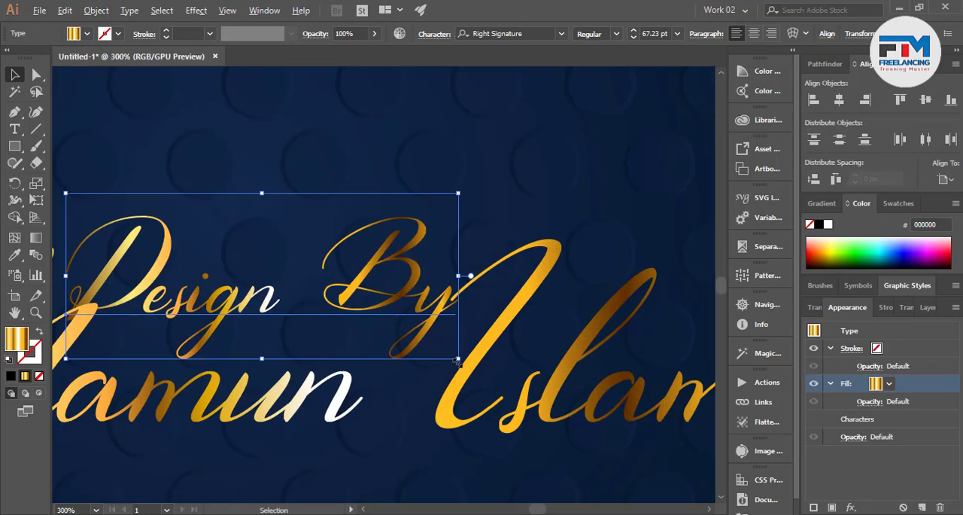
{"action": "left_click_drag", "start_coordinate": [457, 360], "coordinate": [397, 332]}
{"action": "left_click_drag", "start_coordinate": [353, 294], "coordinate": [339, 261]}
{"action": "scroll", "coordinate": [358, 297], "scroll_direction": "down", "scroll_amount": 3}
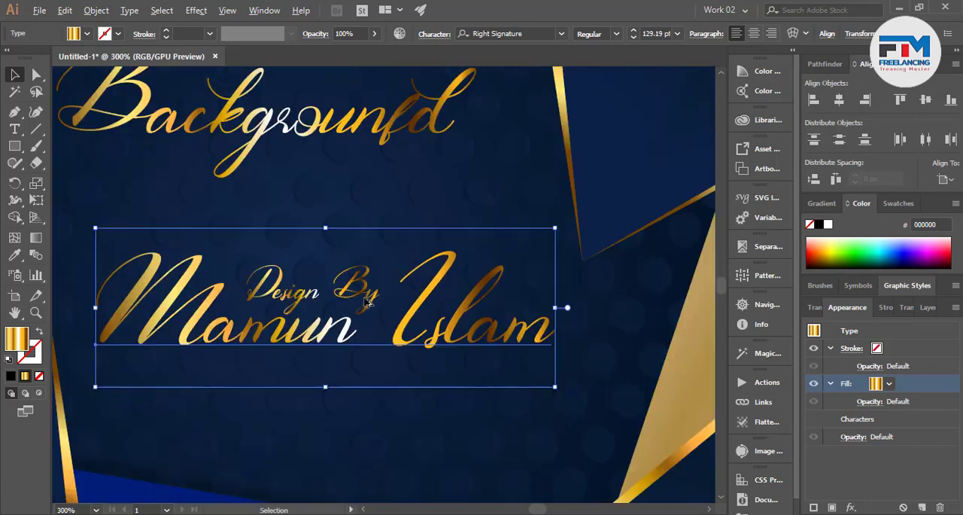
{"action": "key", "text": "ctrl+shift+a"}
{"action": "left_click", "coordinate": [362, 297]}
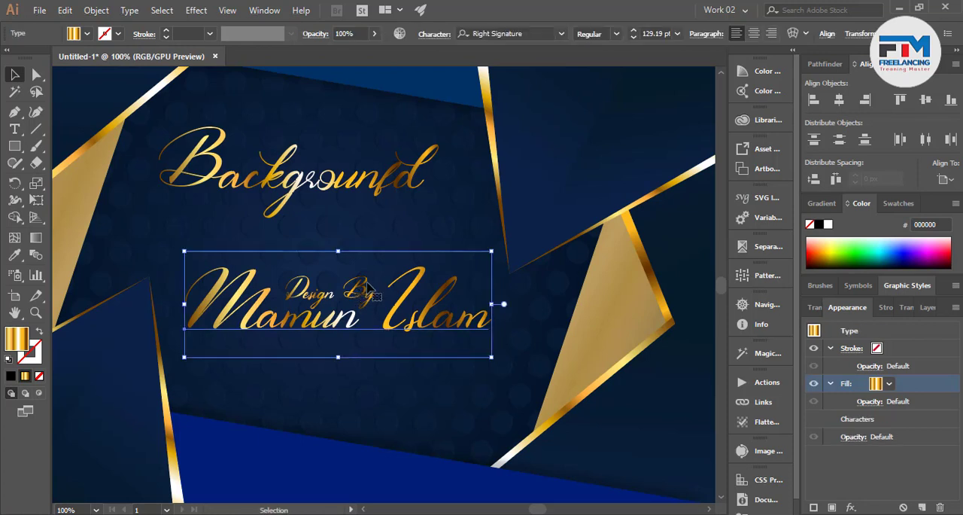
Group the "Design By" line with the name line and shift them slightly right and down
{"action": "scroll", "coordinate": [363, 316], "scroll_direction": "down", "scroll_amount": 1}
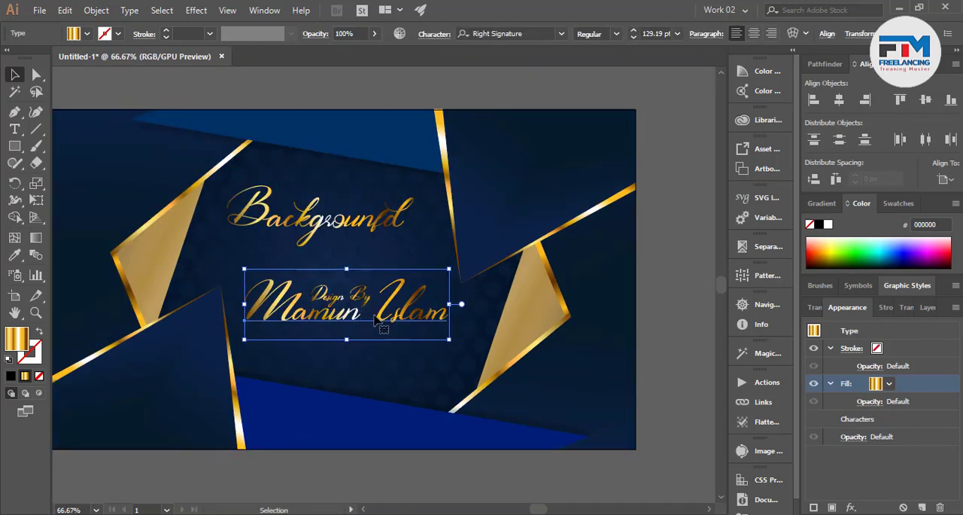
{"action": "left_click", "coordinate": [390, 444]}
{"action": "key", "text": "ctrl+2"}
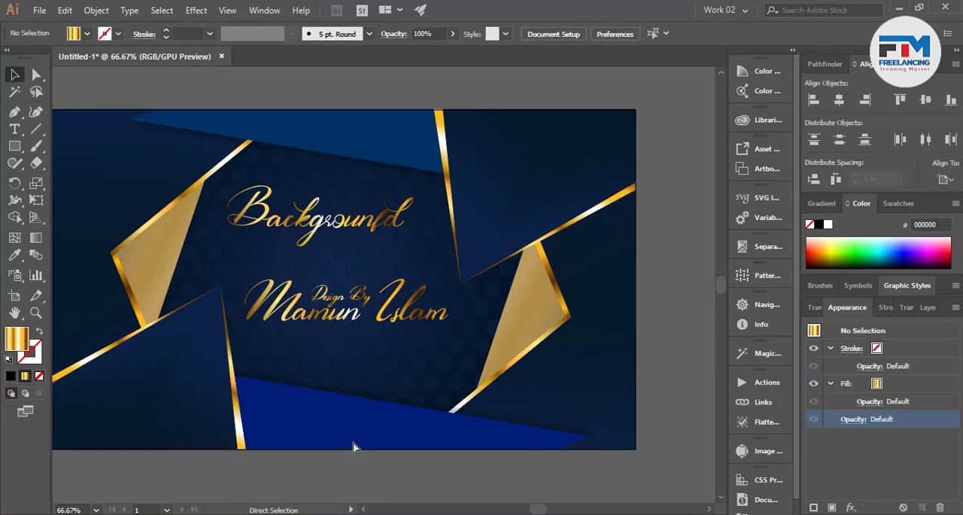
{"action": "left_click_drag", "start_coordinate": [292, 344], "coordinate": [383, 323]}
{"action": "key", "text": "ctrl+g"}
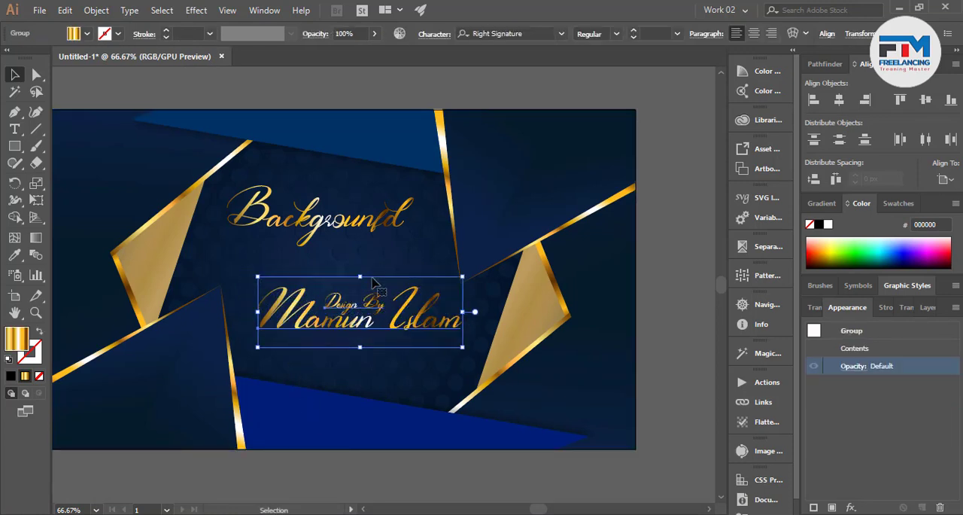
Move the "Backgrounfd" heading down so it sits just above the grouped name lines, leaving nothing selected
{"action": "left_click_drag", "start_coordinate": [344, 228], "coordinate": [347, 256]}
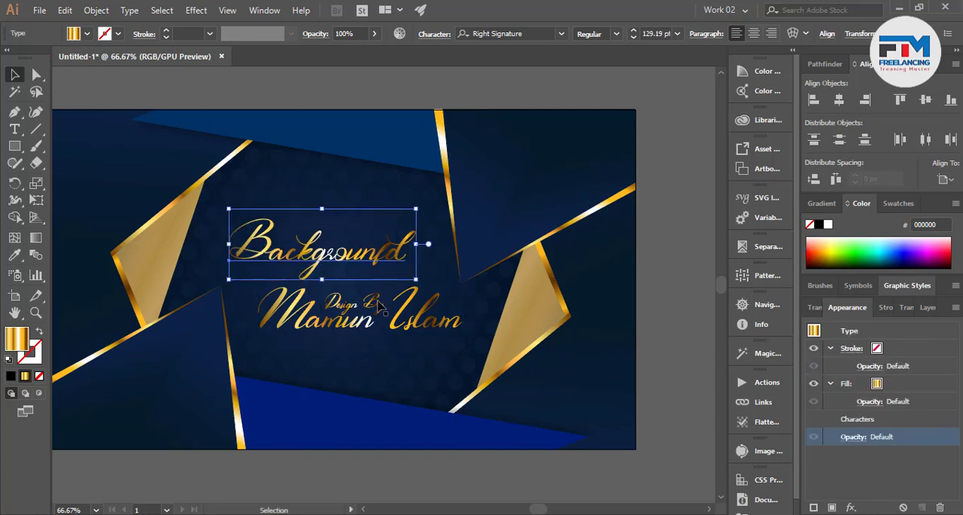
{"action": "scroll", "coordinate": [379, 309], "scroll_direction": "down", "scroll_amount": 4}
{"action": "left_click", "coordinate": [390, 407]}
{"action": "scroll", "coordinate": [378, 329], "scroll_direction": "up", "scroll_amount": 3}
{"action": "scroll", "coordinate": [379, 336], "scroll_direction": "up", "scroll_amount": 1}
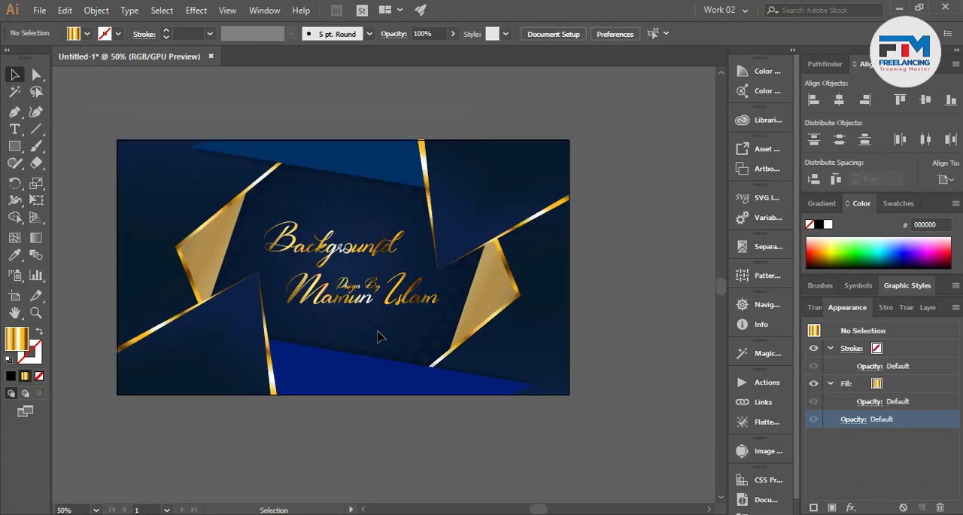